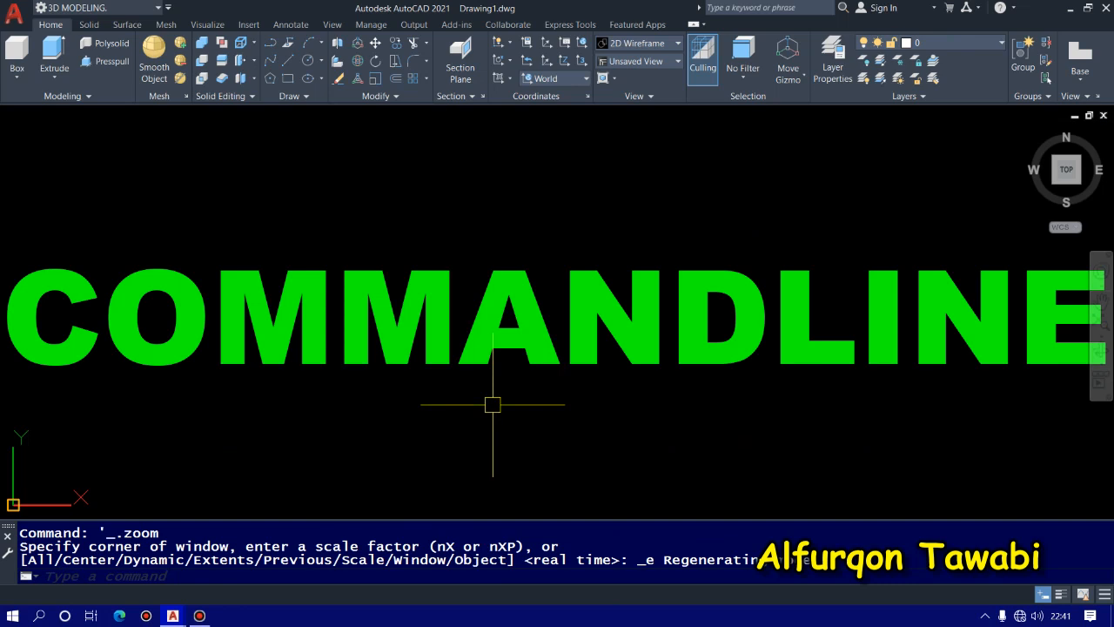
Close the Command Line window and display it again.
key("ctrl+9")
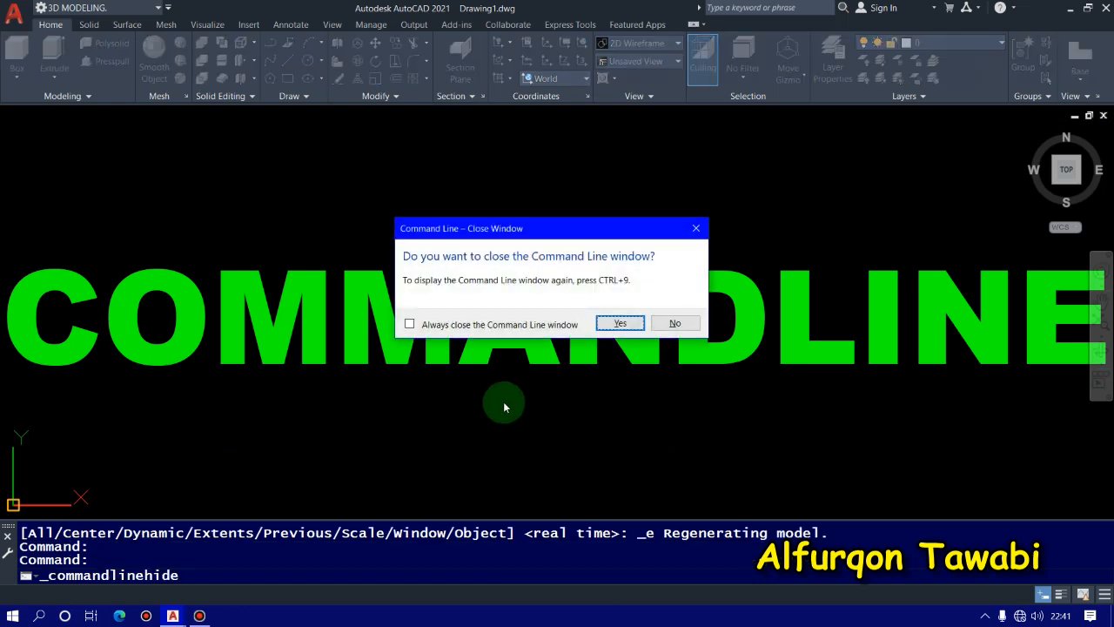
left_click(612, 323)
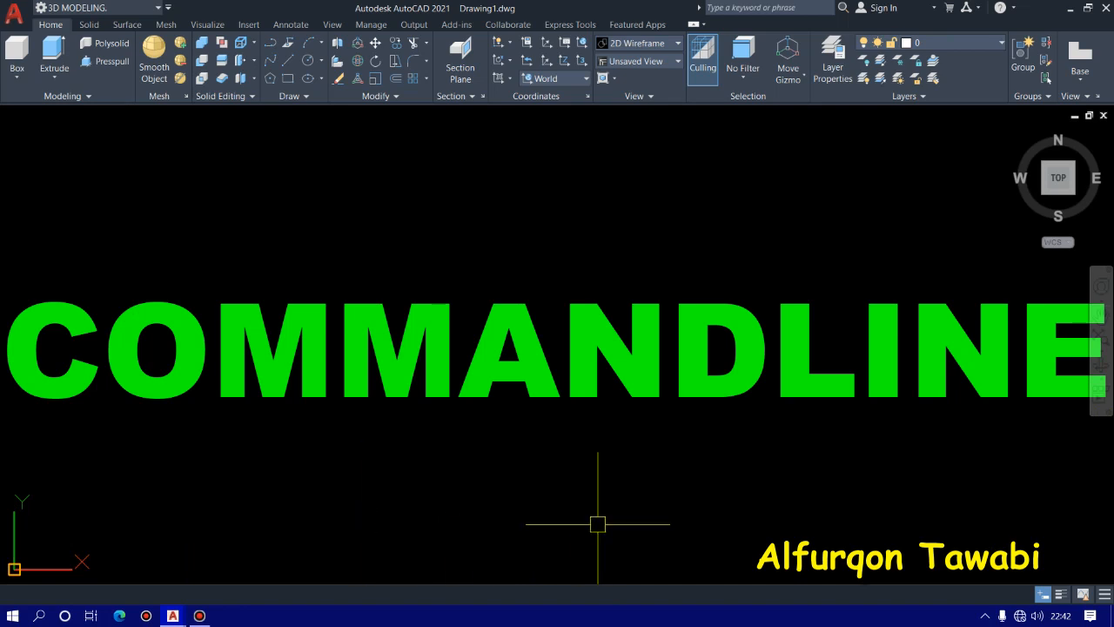
key("ctrl+9")
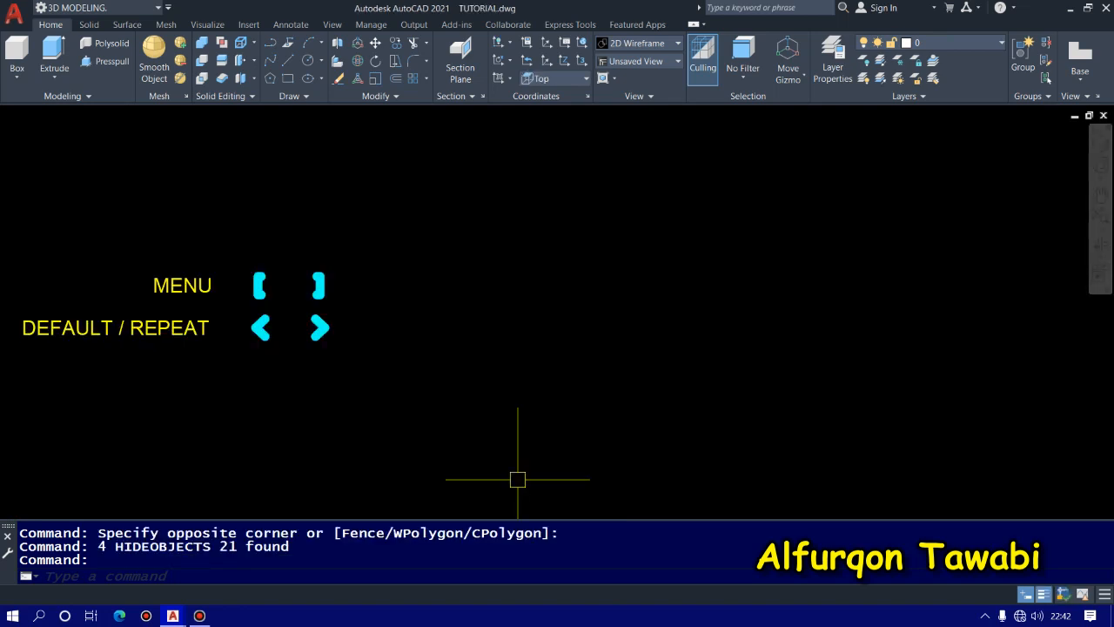
Examine the MENU square brackets and the DEFAULT / REPEAT angle brackets up close.
key("Escape")
key("Escape")
key("Escape")
middle_click_drag(323, 375, 728, 349)
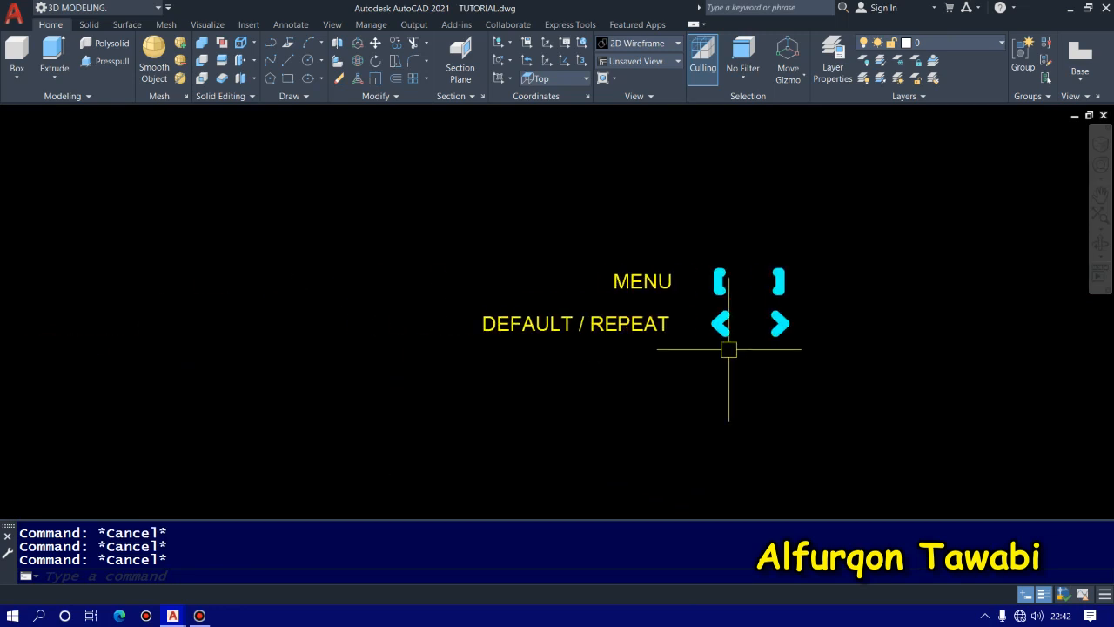
scroll(728, 349, "up", 4)
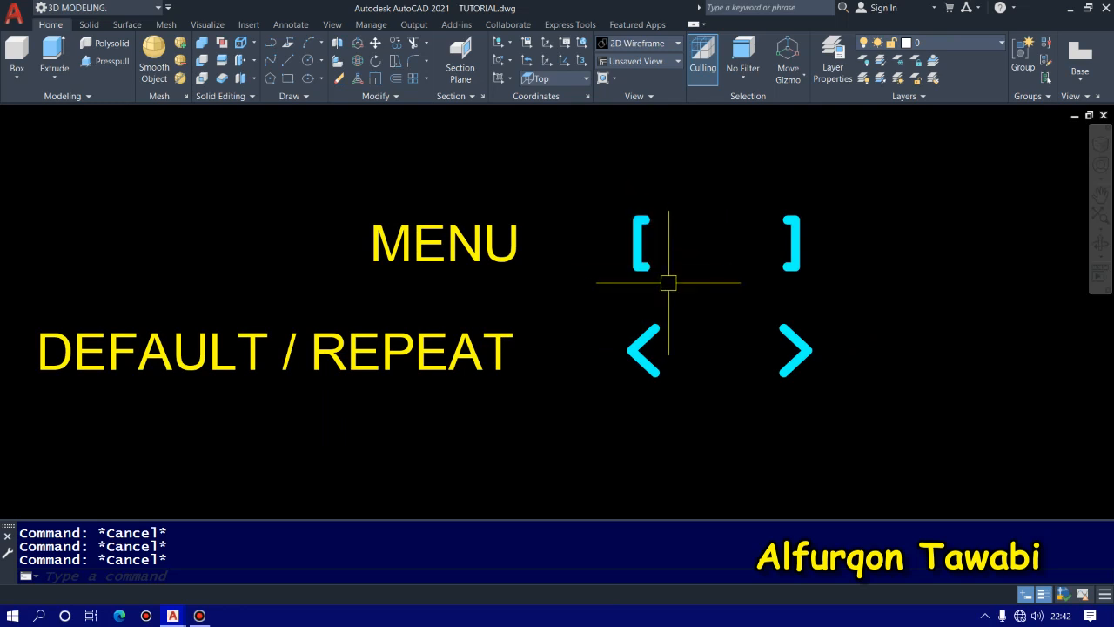
middle_click_drag(669, 282, 547, 304)
scroll(533, 249, "up", 2)
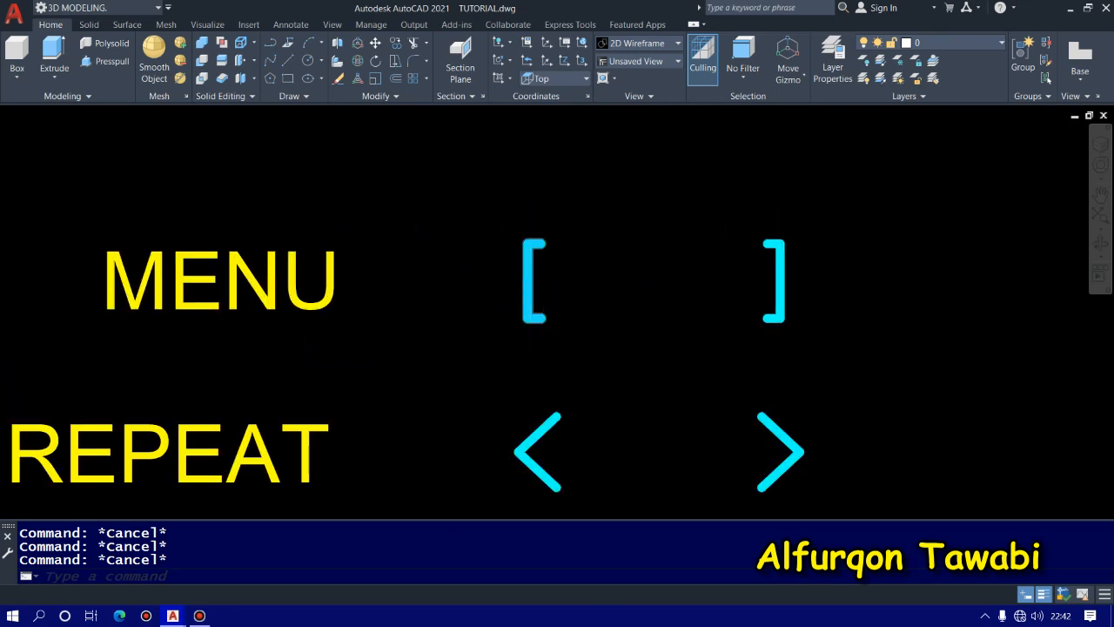
scroll(533, 282, "up", 2)
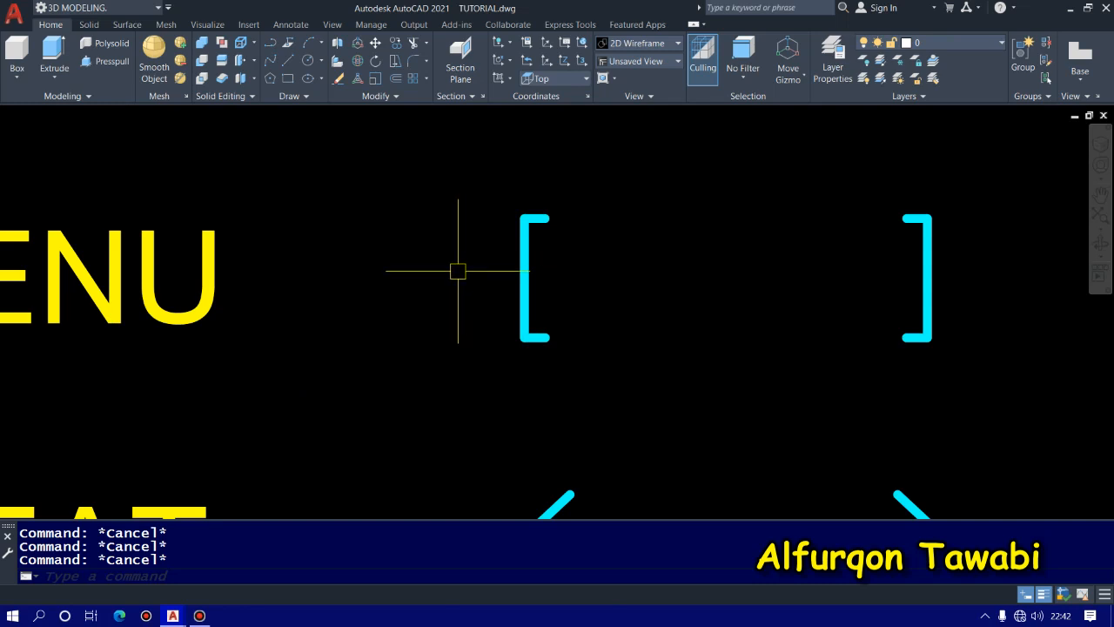
scroll(478, 295, "down", 2)
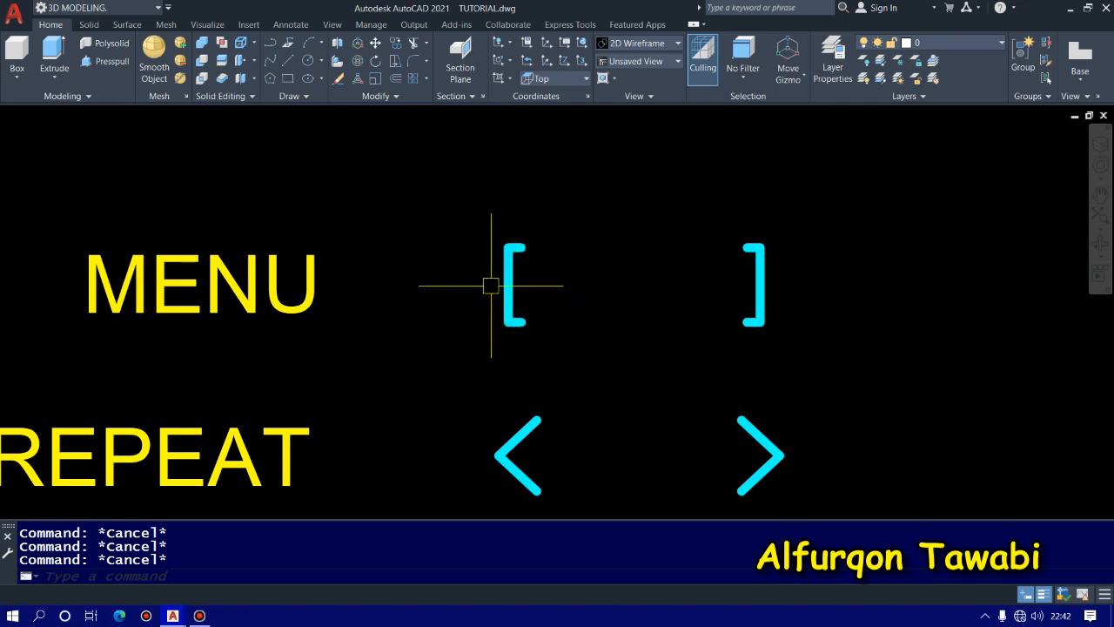
scroll(489, 282, "up", 2)
scroll(491, 223, "down", 2)
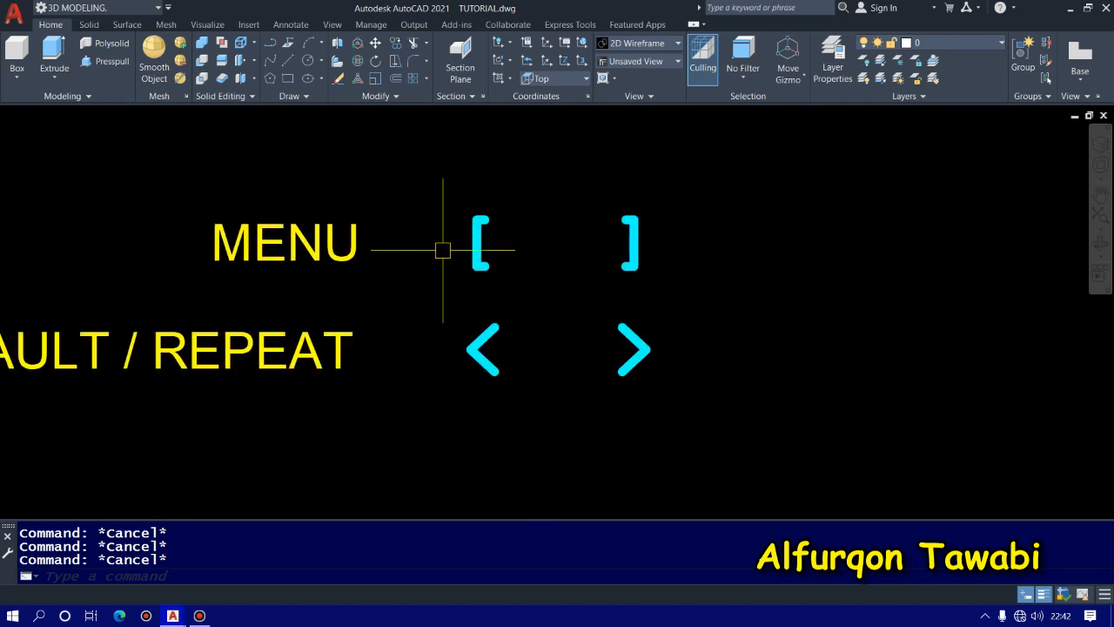
middle_click_drag(443, 249, 512, 273)
scroll(479, 288, "up", 2)
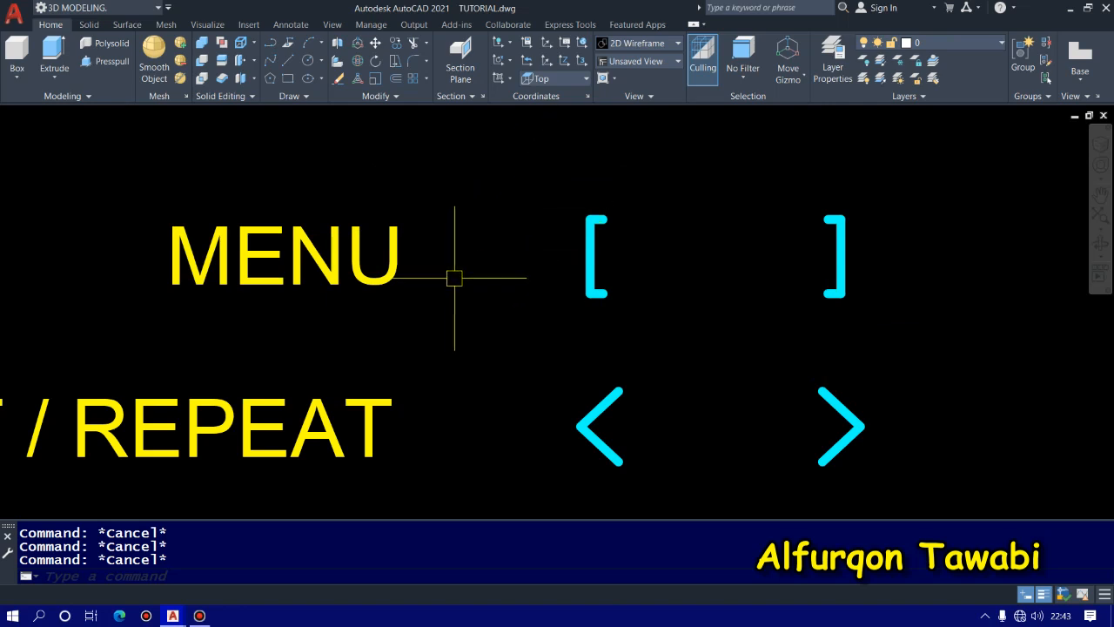
Unisolate the hidden objects and look over the example boxes, from CIRCLE to SLICE.
scroll(452, 281, "down", 2)
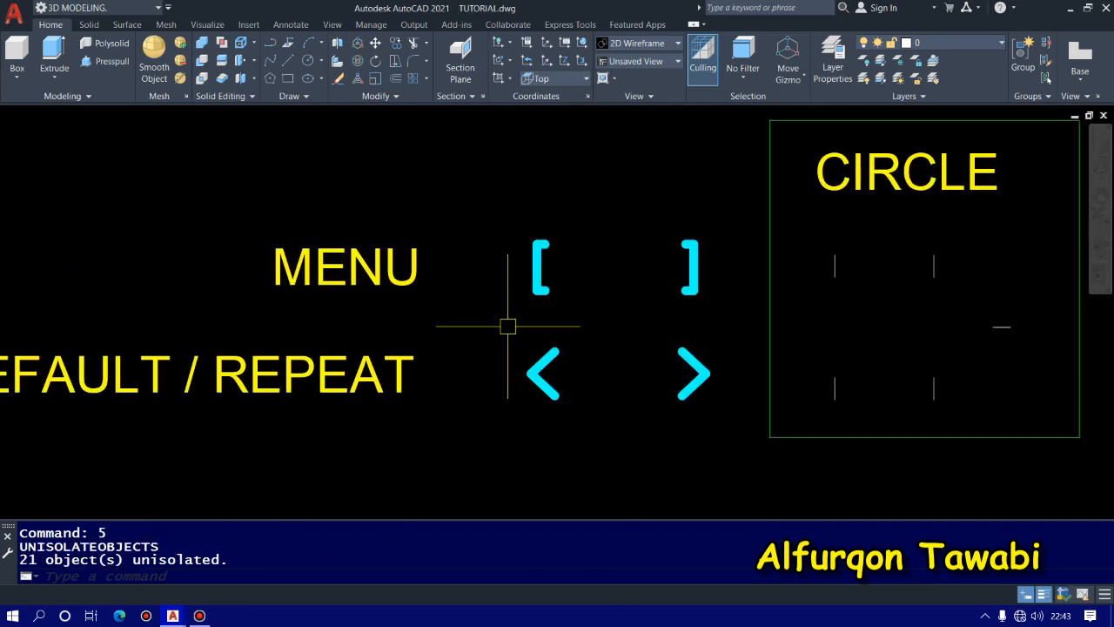
scroll(684, 322, "down", 3)
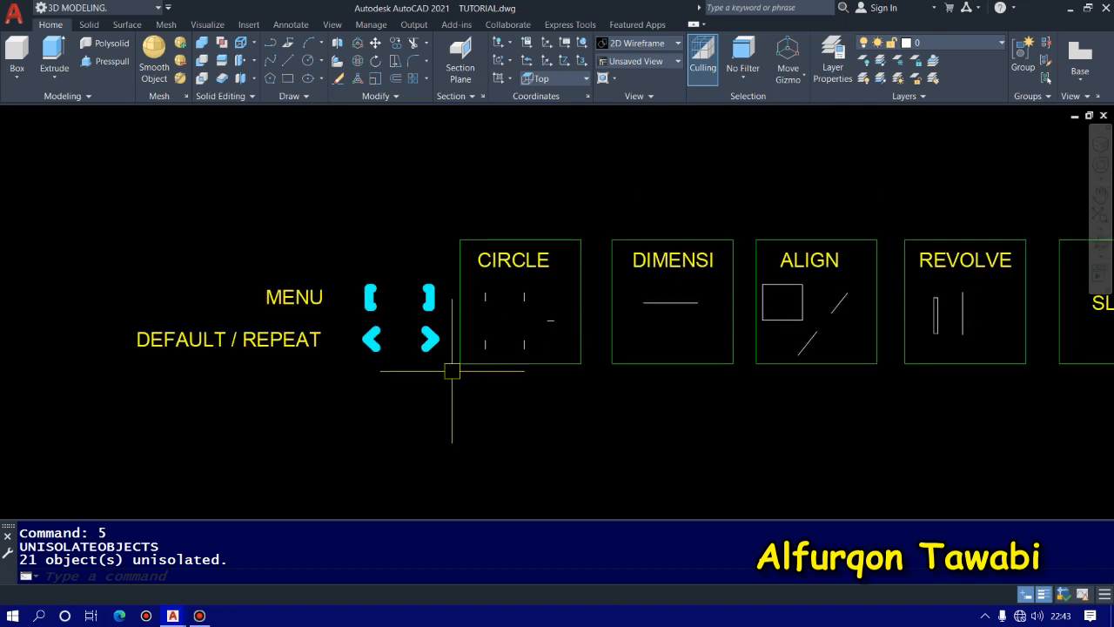
mouse_move(445, 372)
middle_mouse_down()
mouse_move(375, 351)
mouse_move(393, 357)
middle_mouse_up()
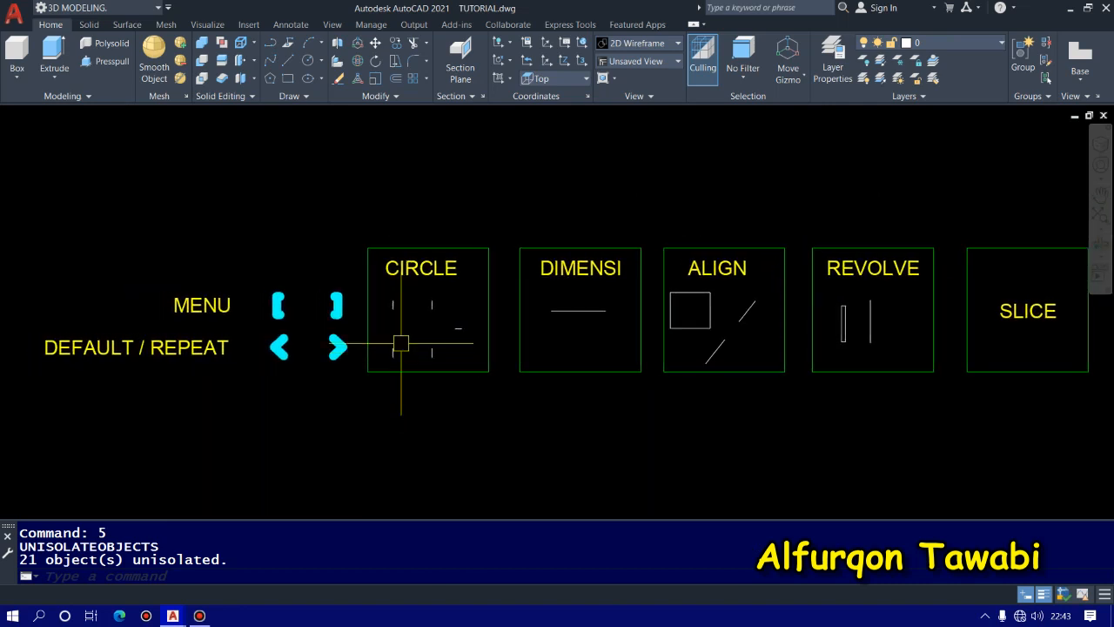
middle_click_drag(356, 292, 406, 291)
scroll(406, 290, "up", 4)
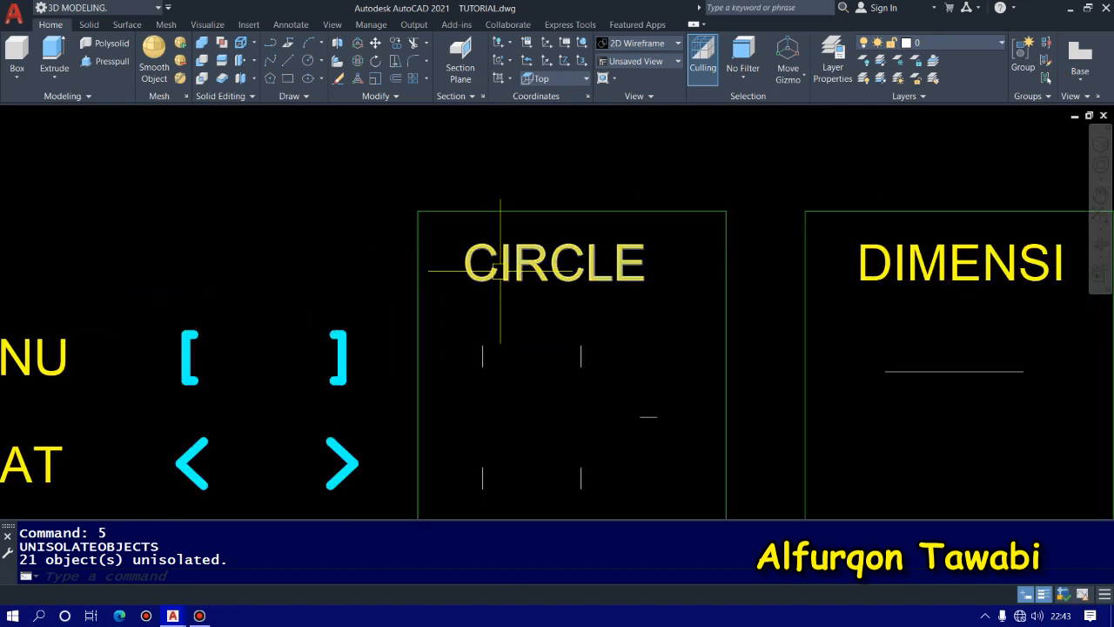
middle_click_drag(468, 271, 605, 309)
middle_click_drag(363, 245, 420, 281)
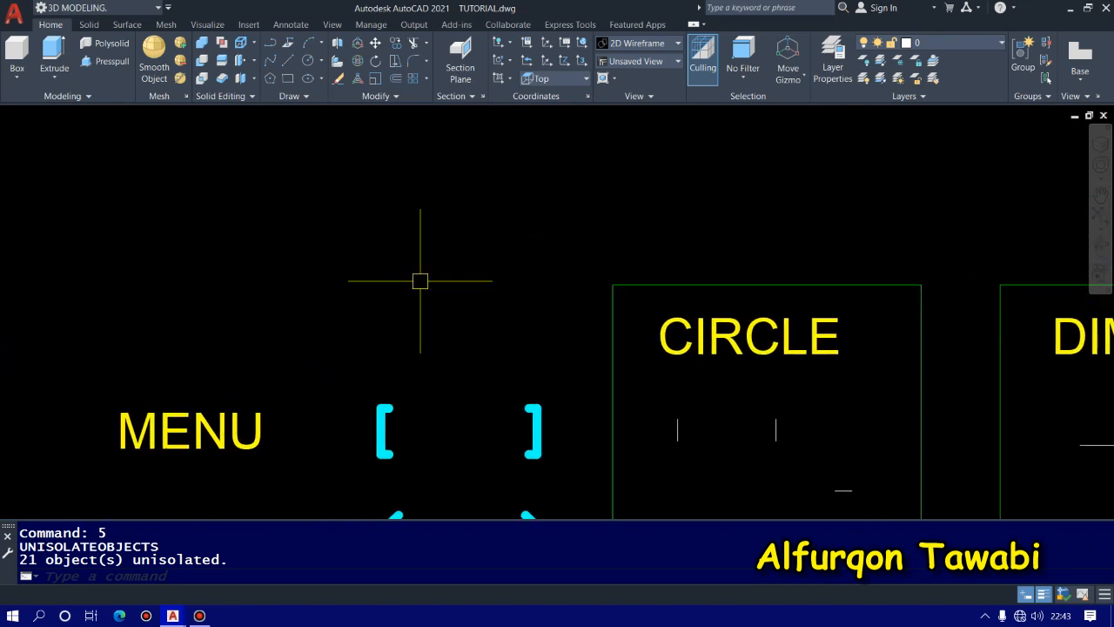
Draw a 2P circle whose diameter spans the inner ends of the left pair of vertical tick lines in the CIRCLE box.
type("c")
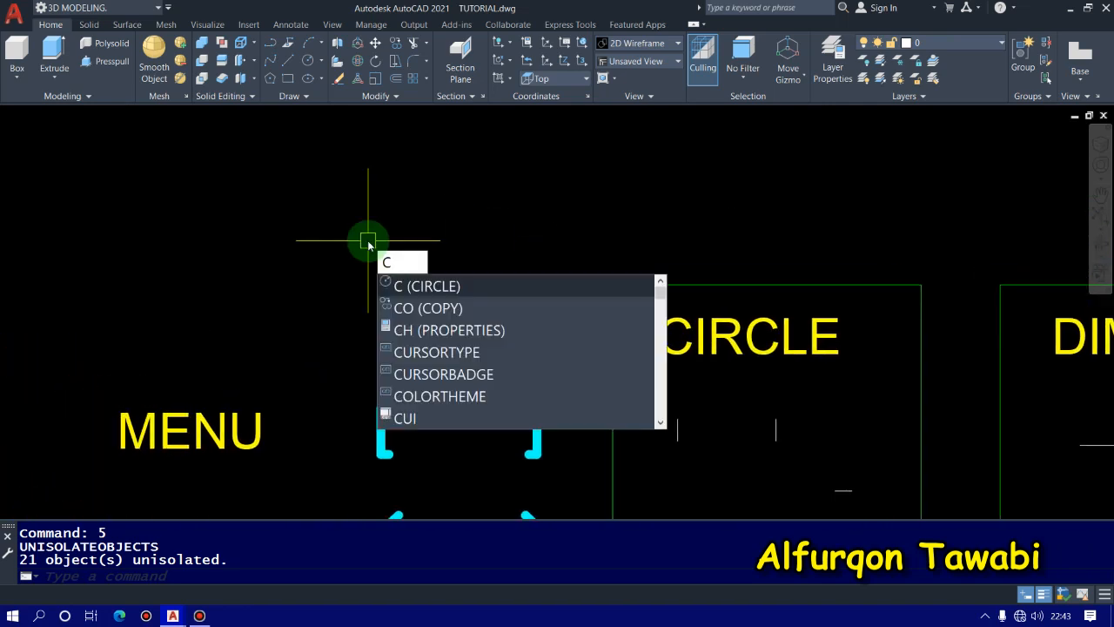
key("Return")
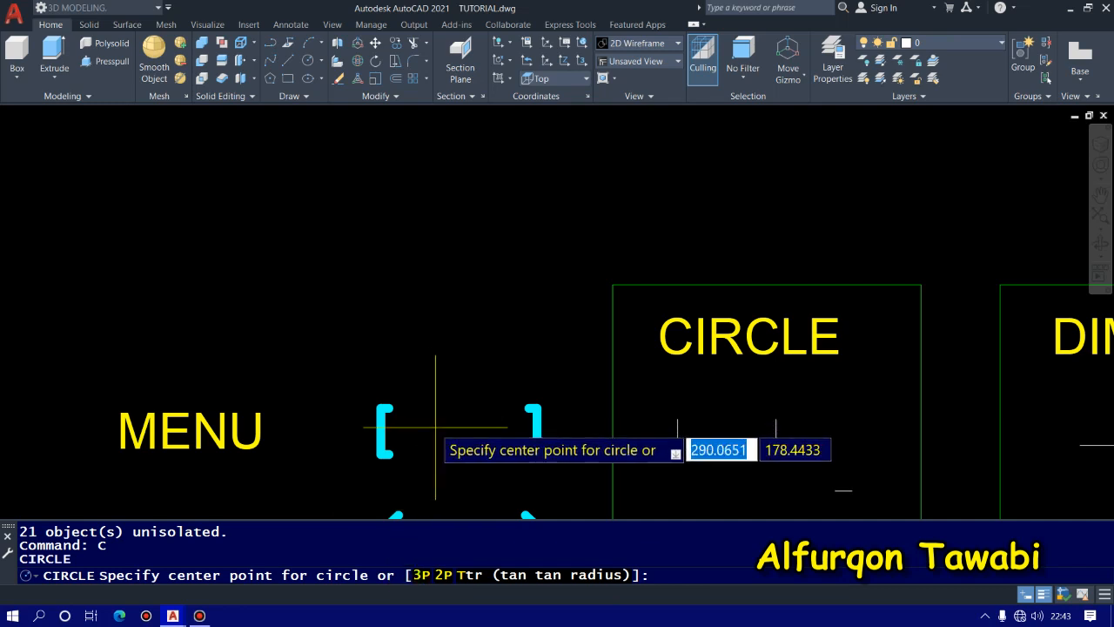
middle_click_drag(438, 443, 436, 296)
scroll(462, 321, "down", 2)
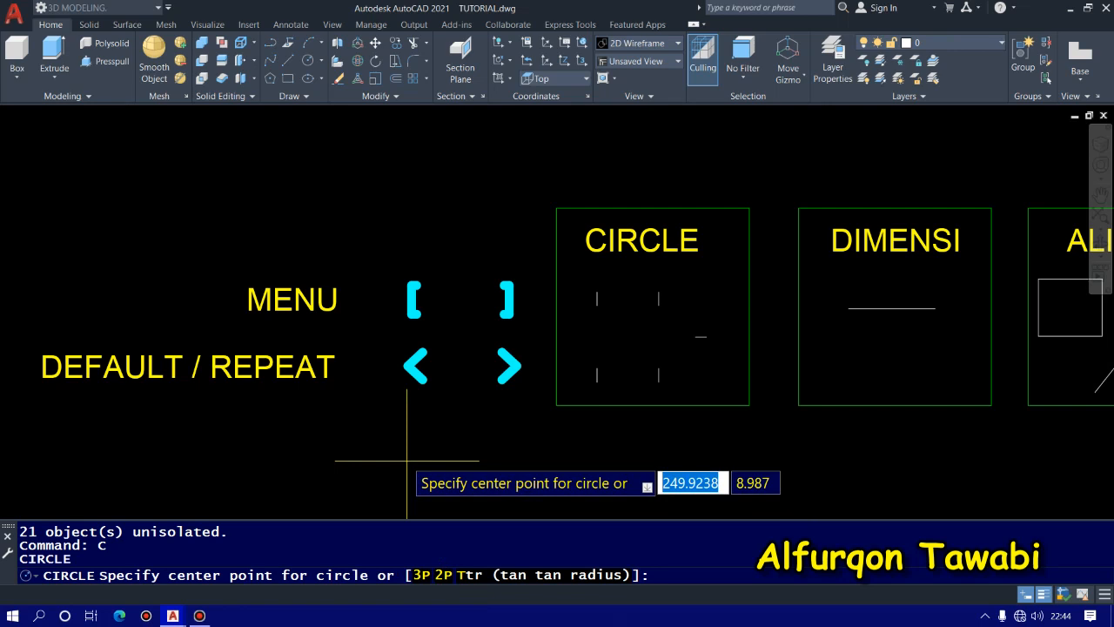
type("2P")
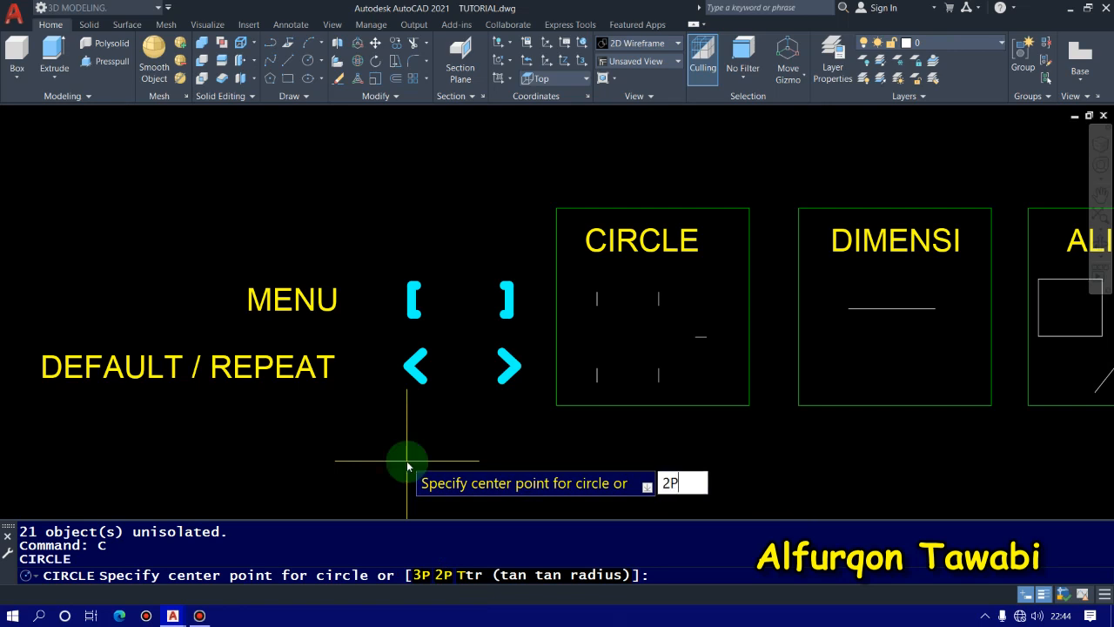
key("Return")
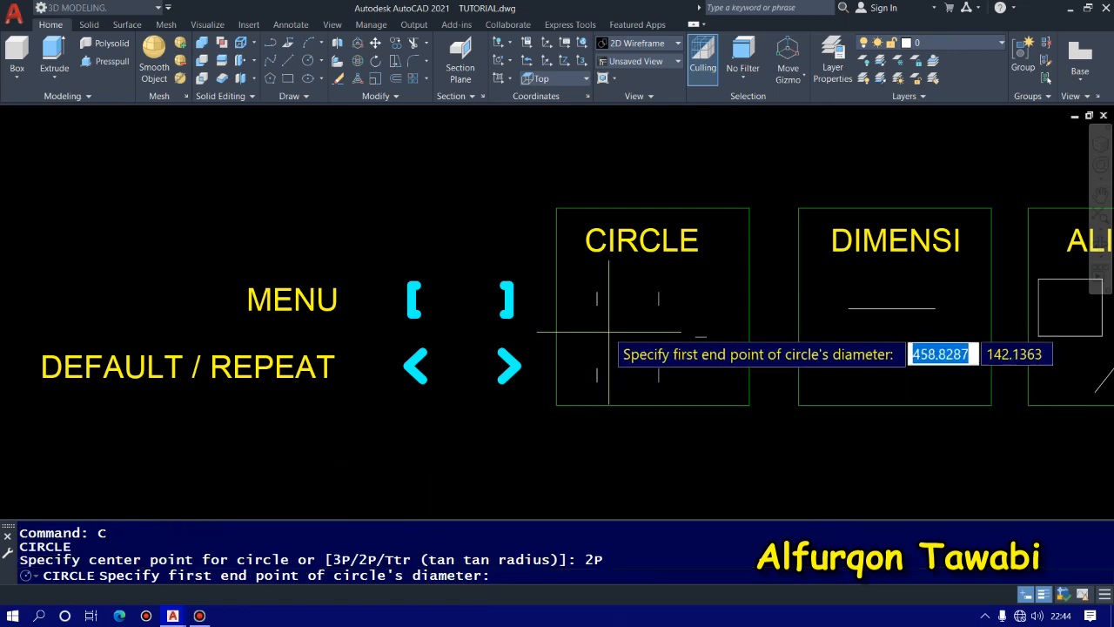
scroll(607, 331, "up", 2)
left_click(590, 291)
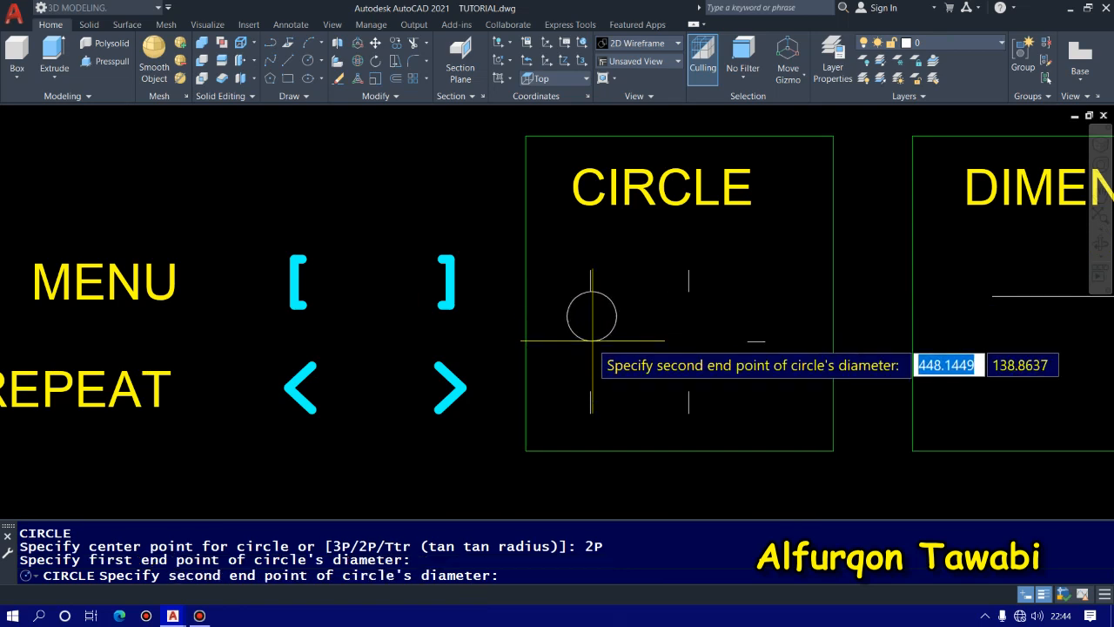
left_click(590, 391)
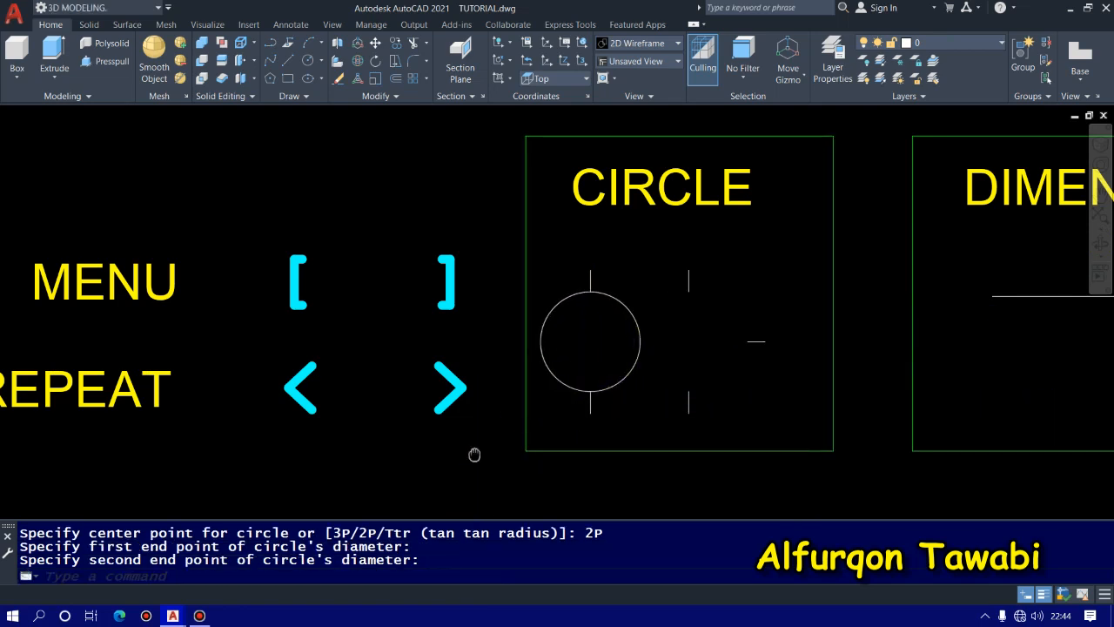
middle_click_drag(473, 452, 554, 380)
type("c")
key("Return")
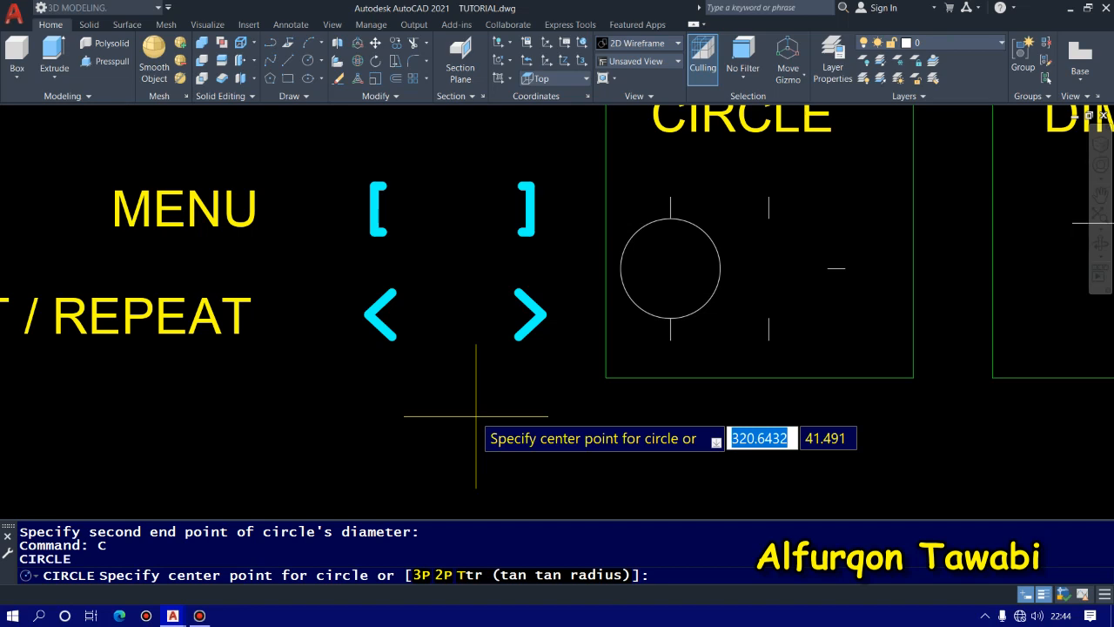
type("3P")
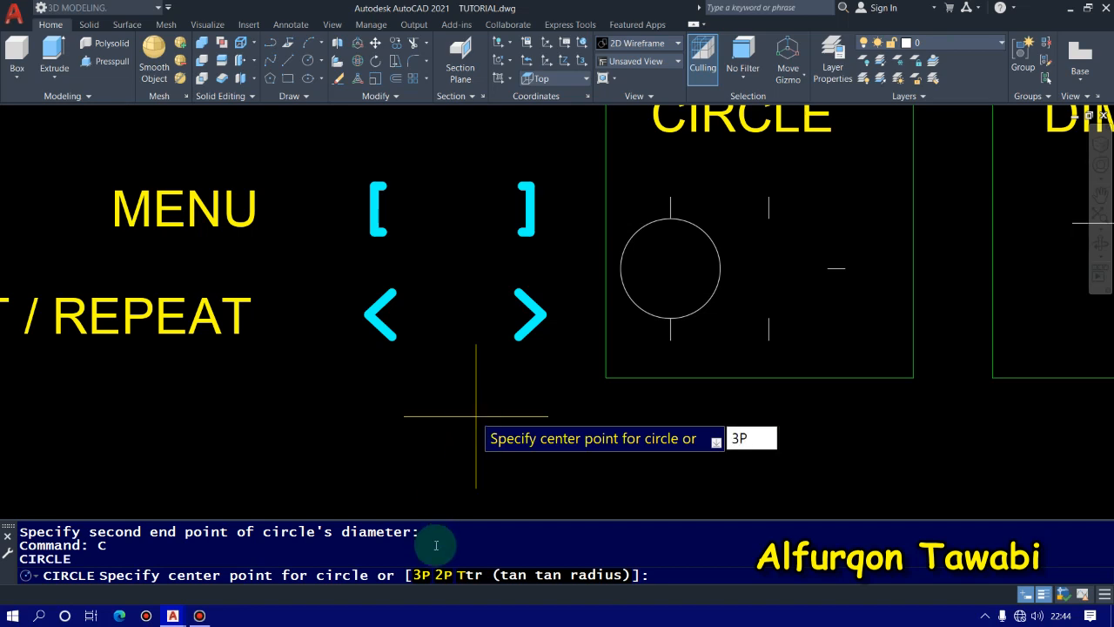
key("Escape")
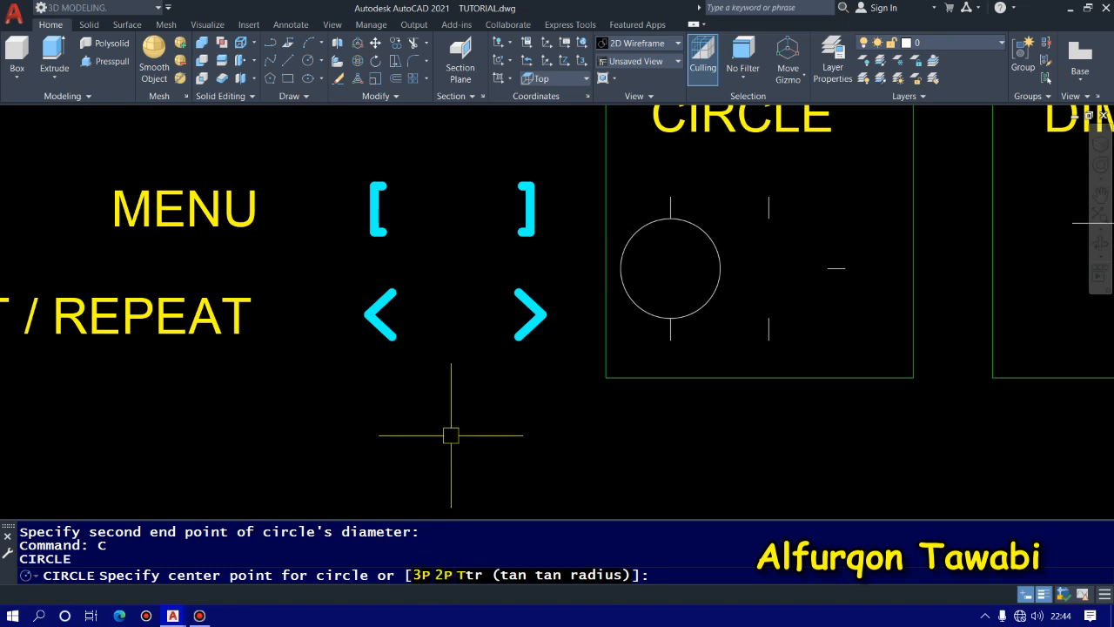
Draw a 3P circle through the inner ends of the upper, horizontal and lower tick lines on the right of the CIRCLE box.
type("c")
key("Return")
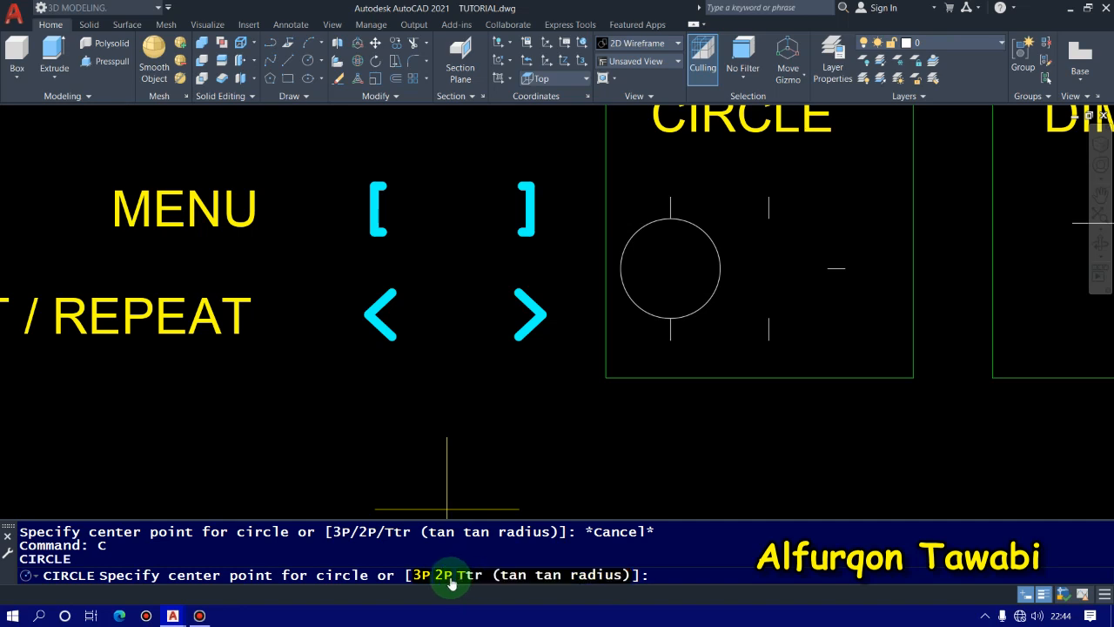
left_click(420, 575)
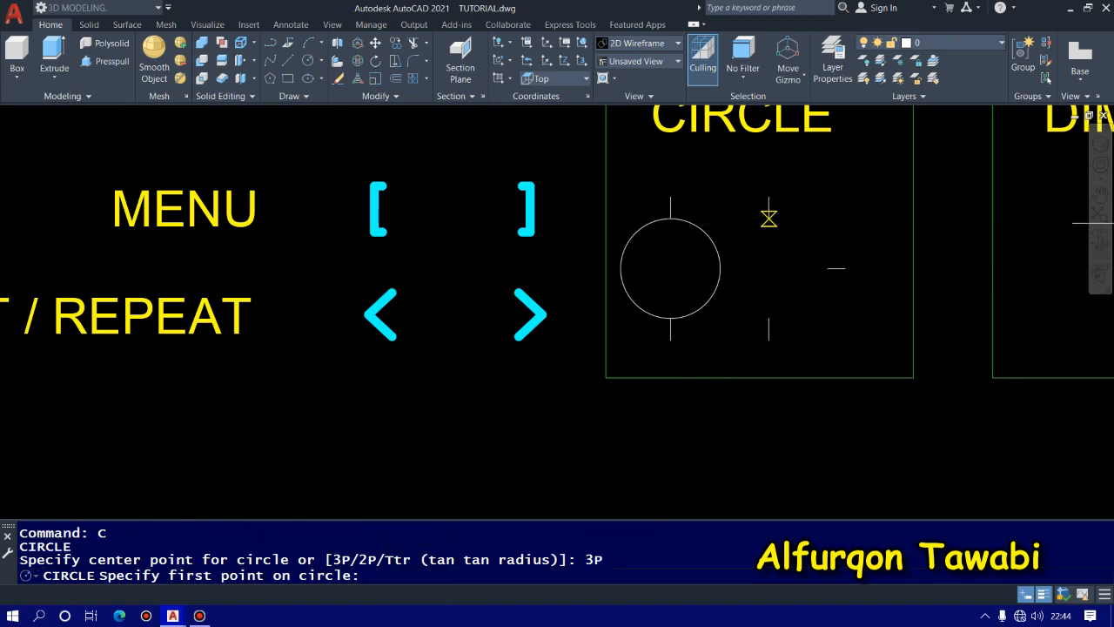
left_click(769, 217)
left_click(828, 266)
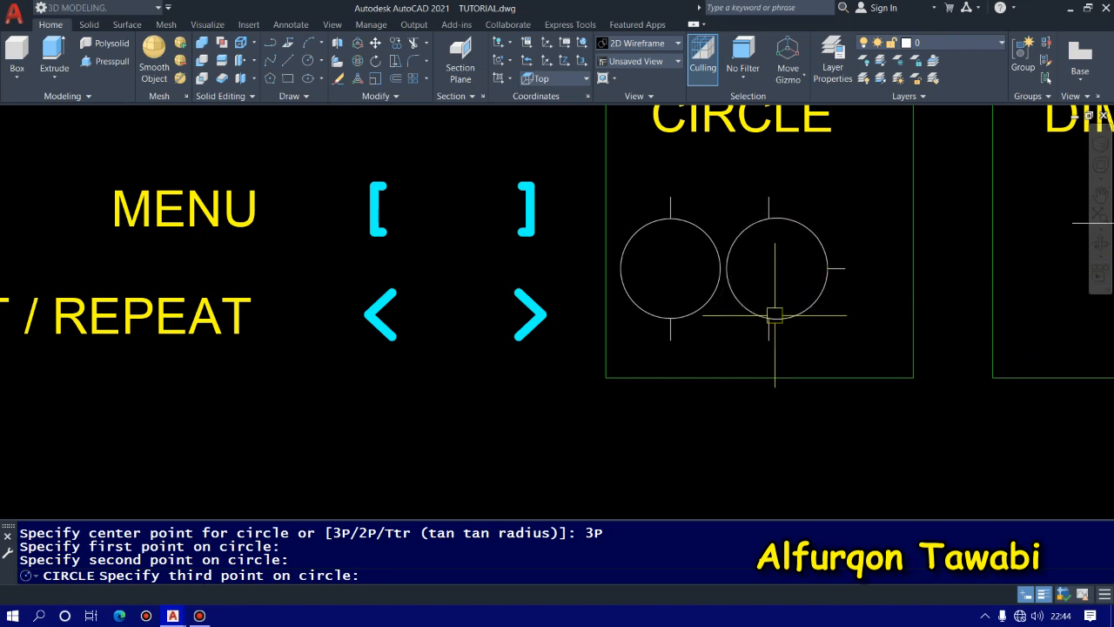
left_click(771, 315)
key("Return")
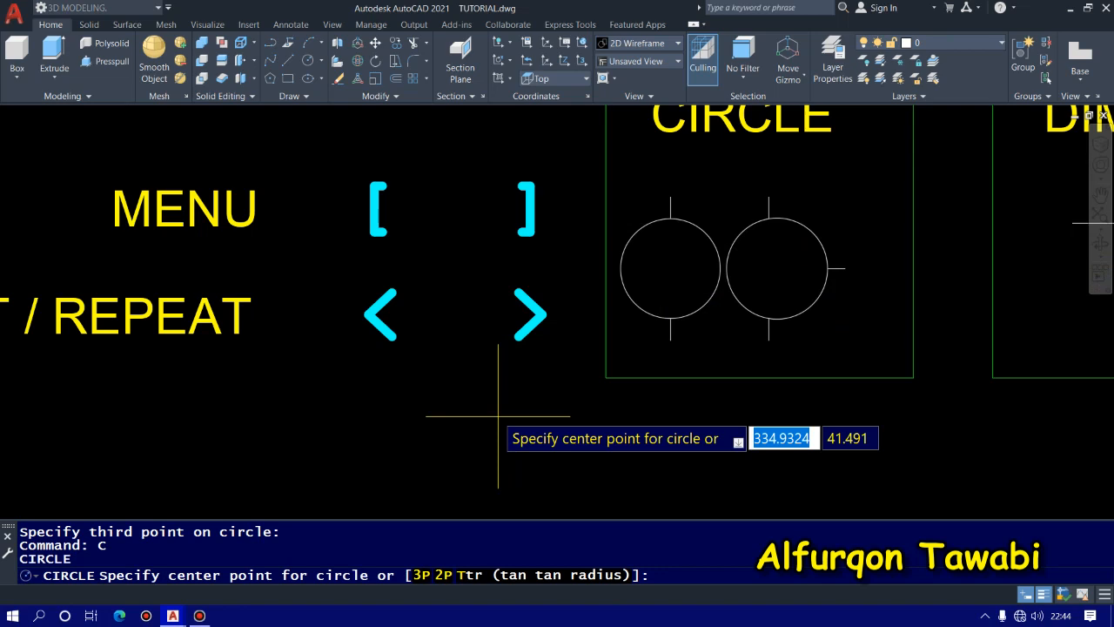
left_click(461, 581)
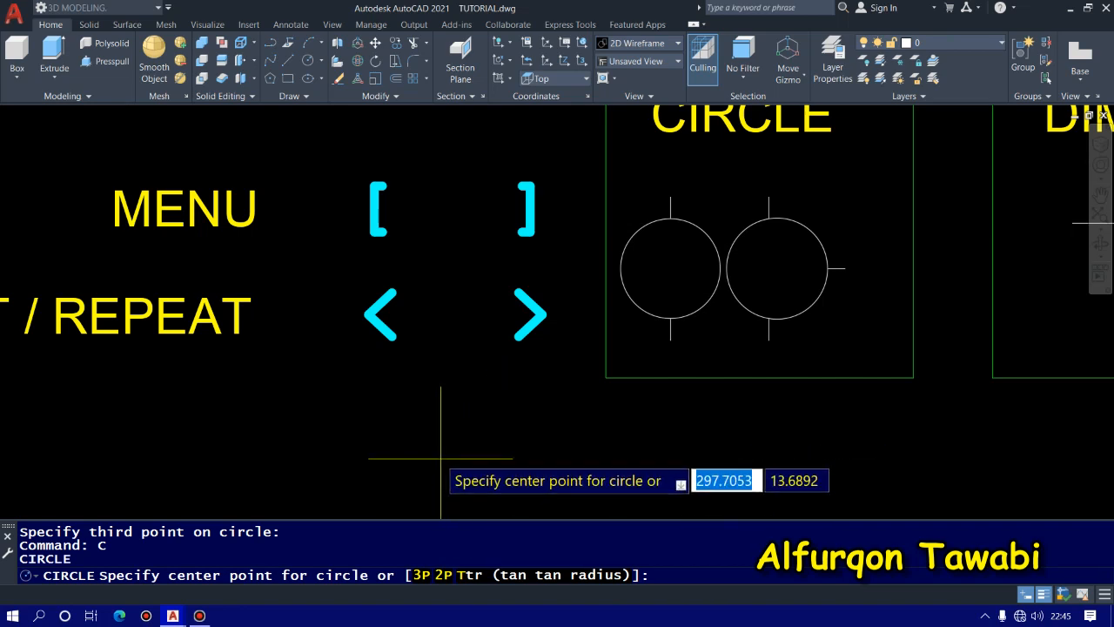
key("Escape")
type("B")
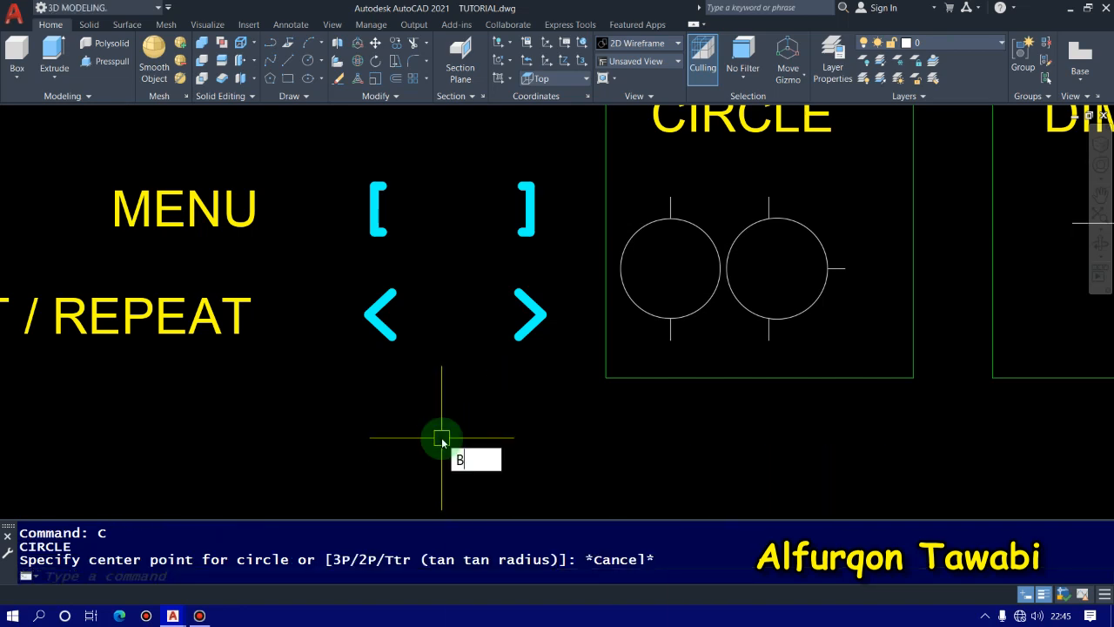
key("Return")
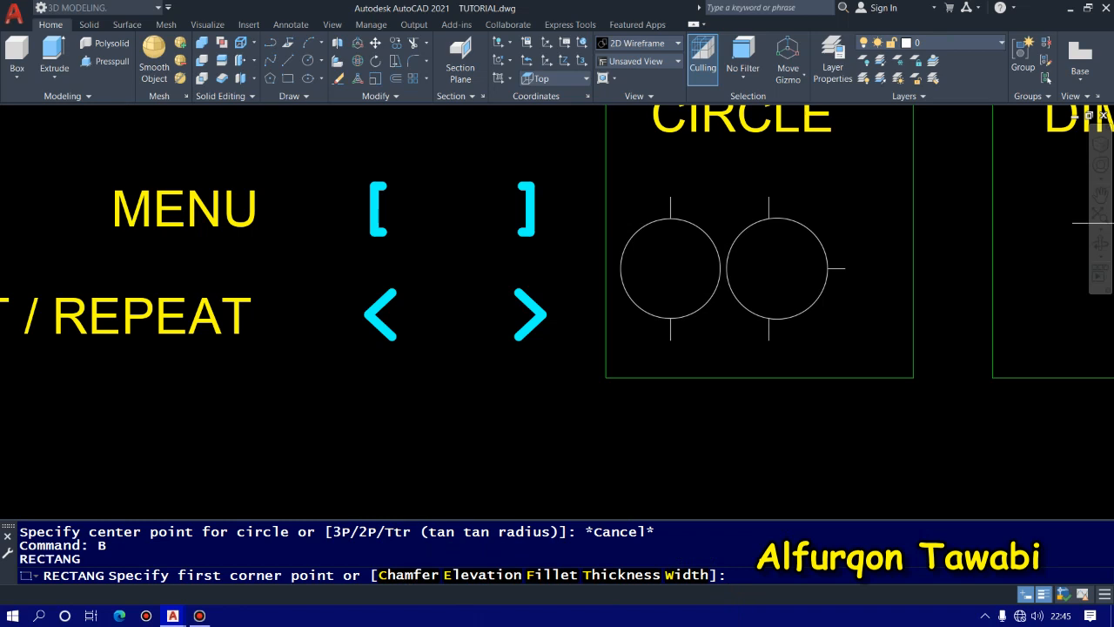
key("Escape")
Draw a centre-and-radius circle with a radius of about 22.9 in the empty area below the angle brackets.
type("c")
key("Return")
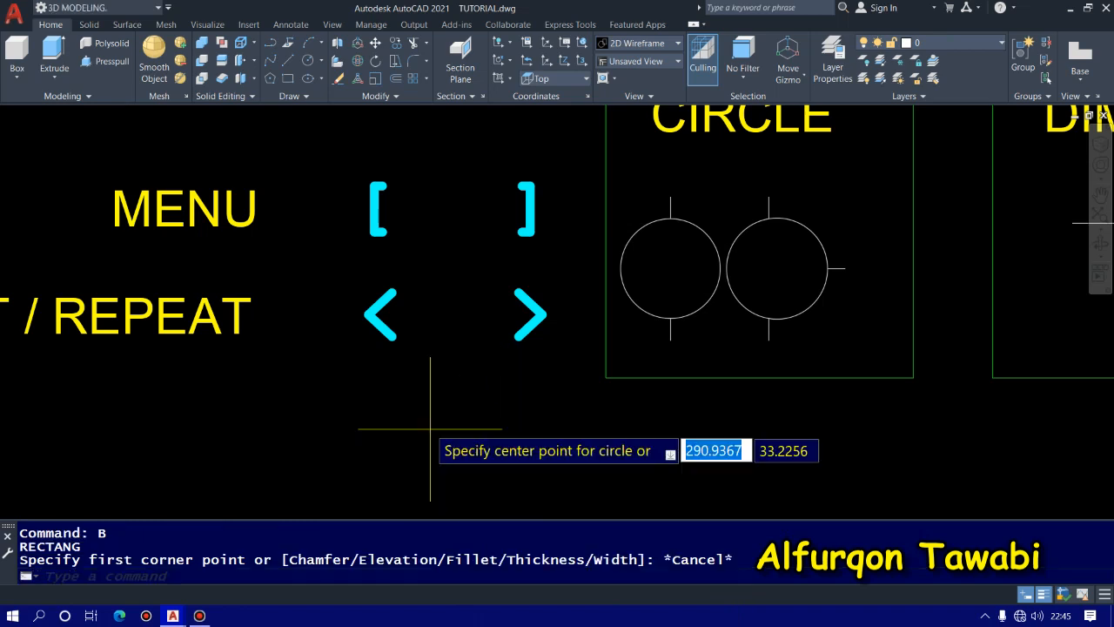
left_click(430, 425)
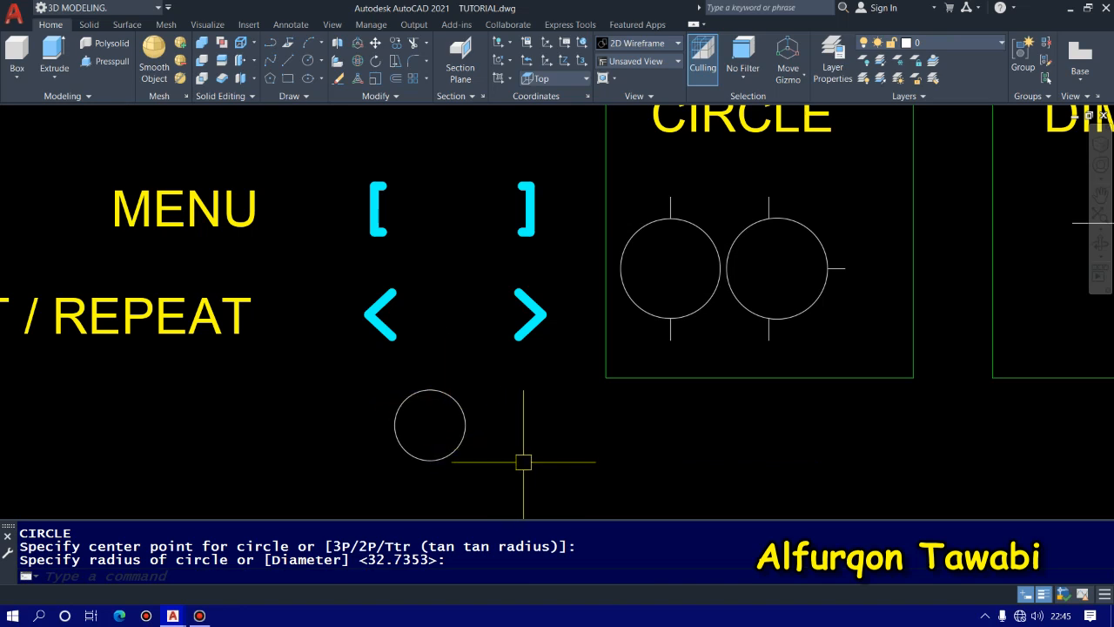
Draw two centre-and-radius circles beside the one below the angle brackets: radius about 28.2 on its right and about 21.4 on its left.
type("c")
key("Return")
left_click(551, 442)
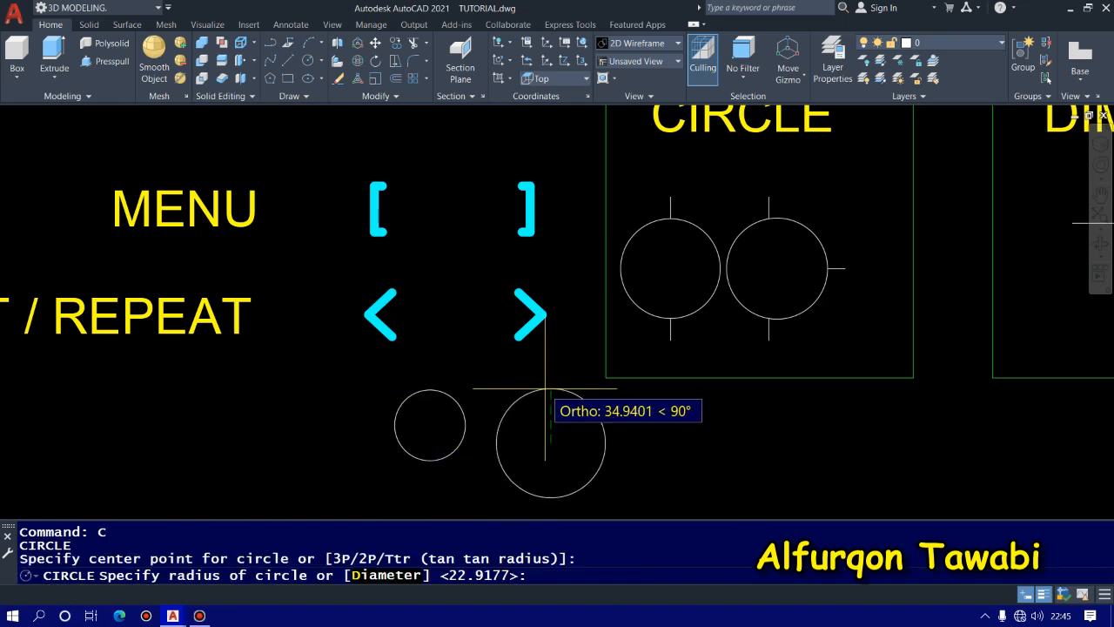
left_click(545, 401)
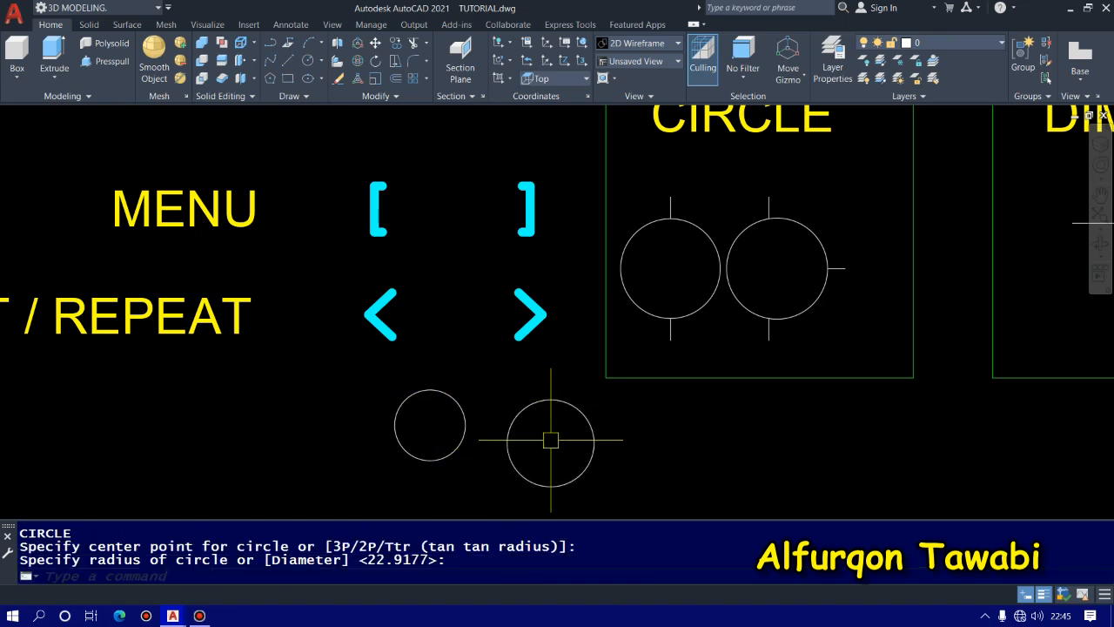
type("c")
key("Return")
left_click(330, 441)
left_click(335, 418)
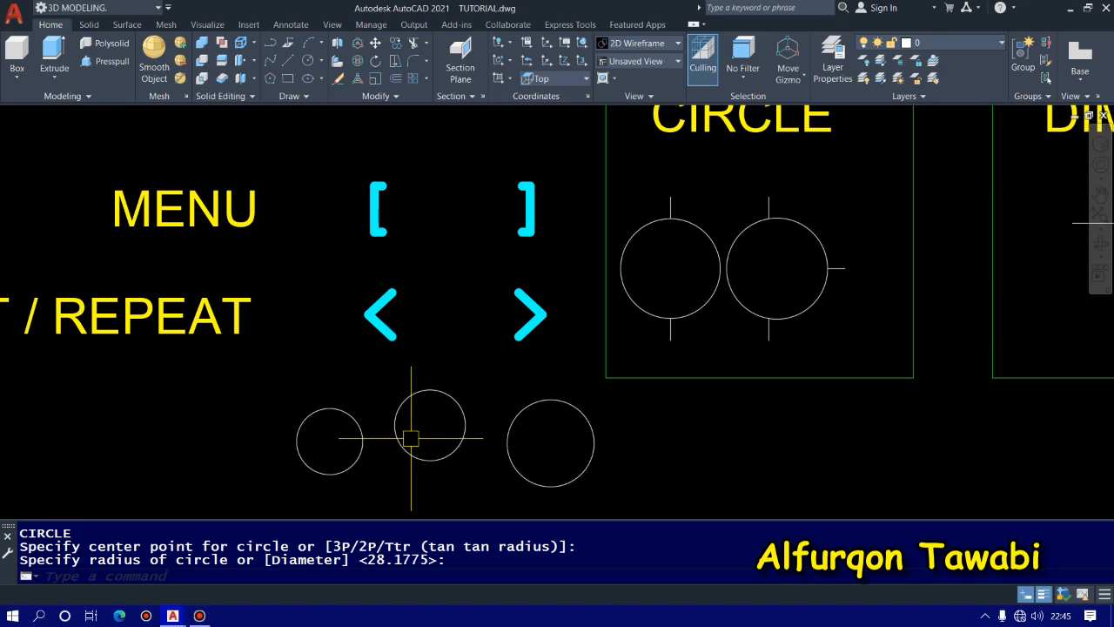
Draw two more centre-and-radius circles further right in the empty area below the CIRCLE box.
middle_click_drag(417, 427, 501, 428)
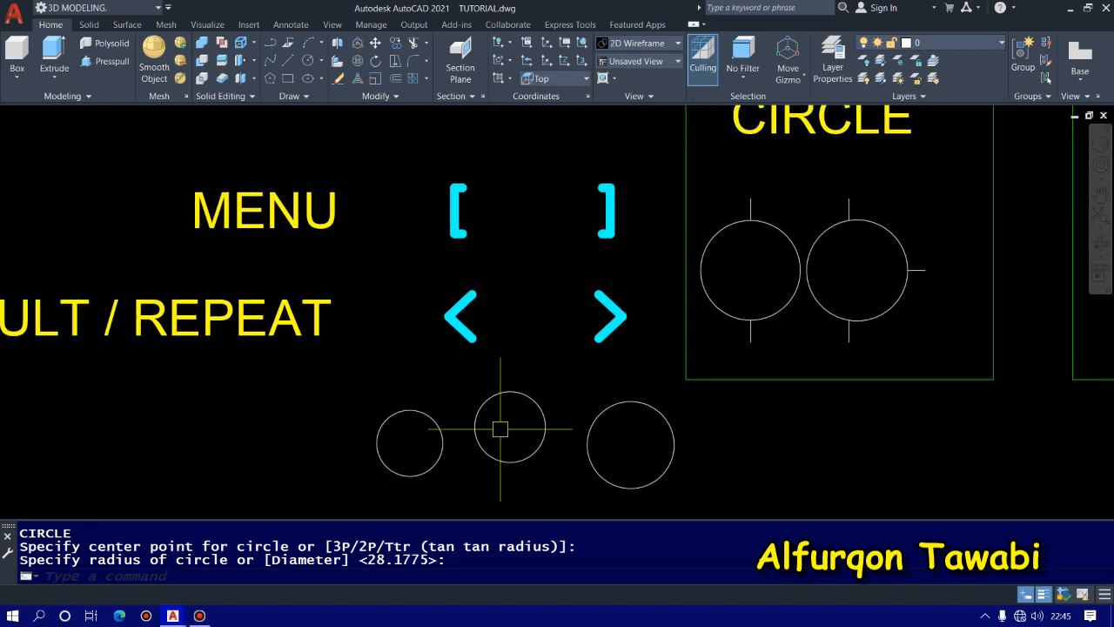
scroll(500, 427, "down", 2)
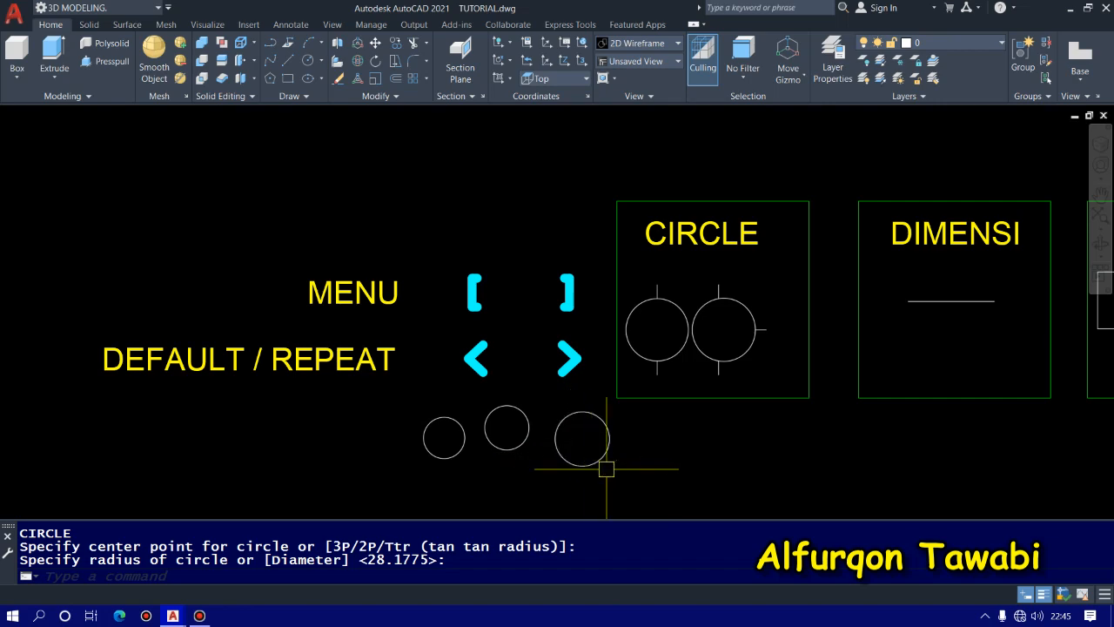
middle_click_drag(623, 470, 550, 402)
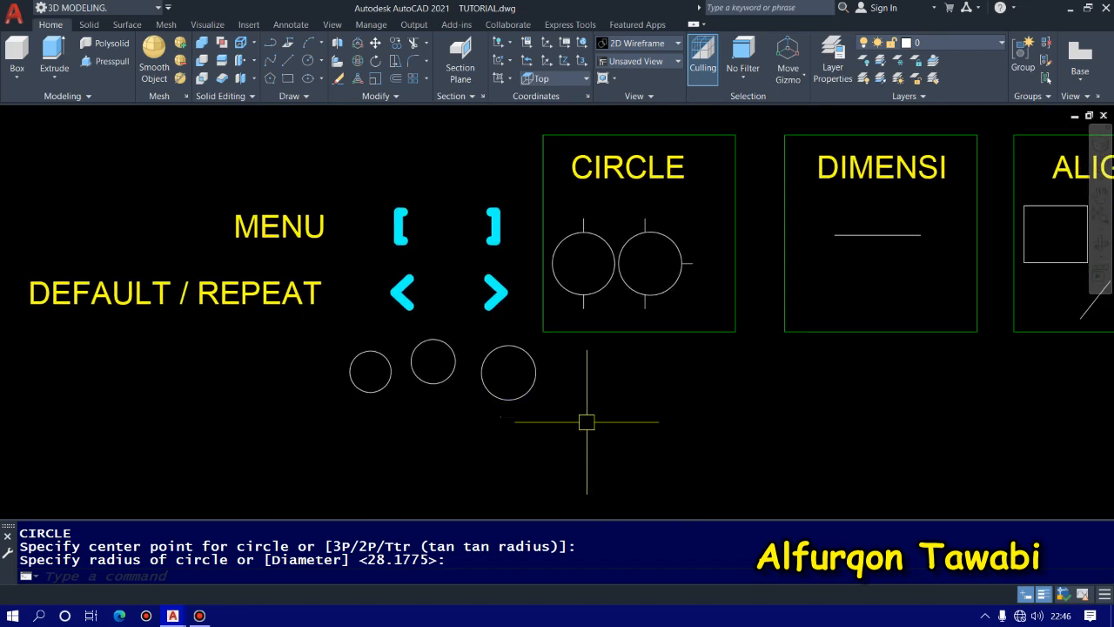
type("c")
key("Return")
left_click(596, 409)
left_click(597, 380)
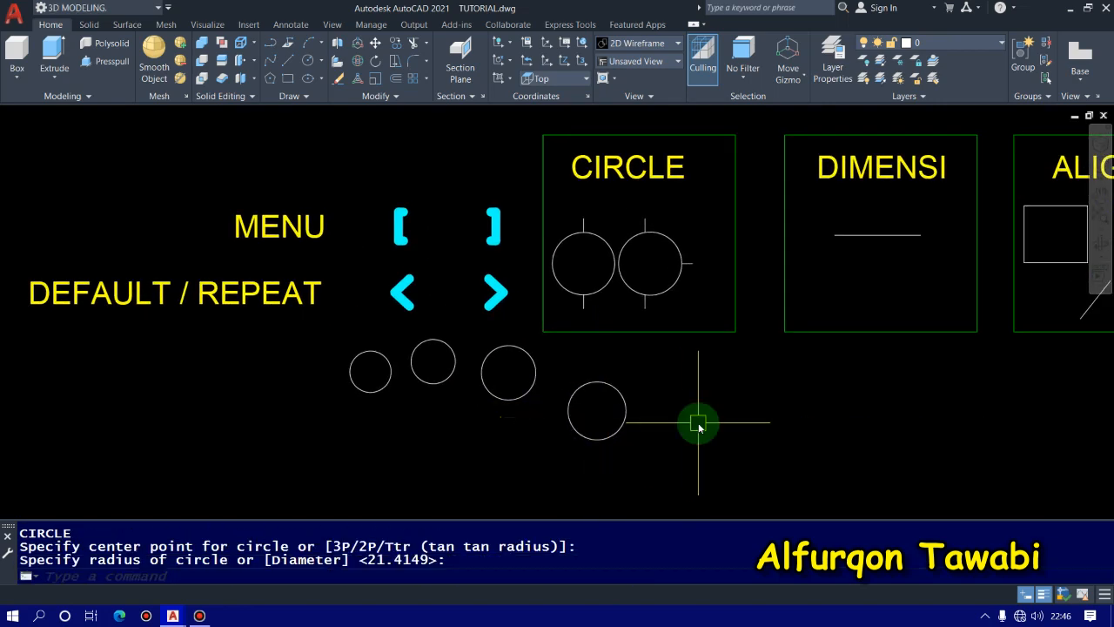
type("c")
key("Return")
left_click(696, 422)
left_click(691, 391)
Draw a rectangle by two opposite corners to the right of the circles, below the DIMENSI box.
key("Escape")
type("r")
key("Return")
left_click(777, 402)
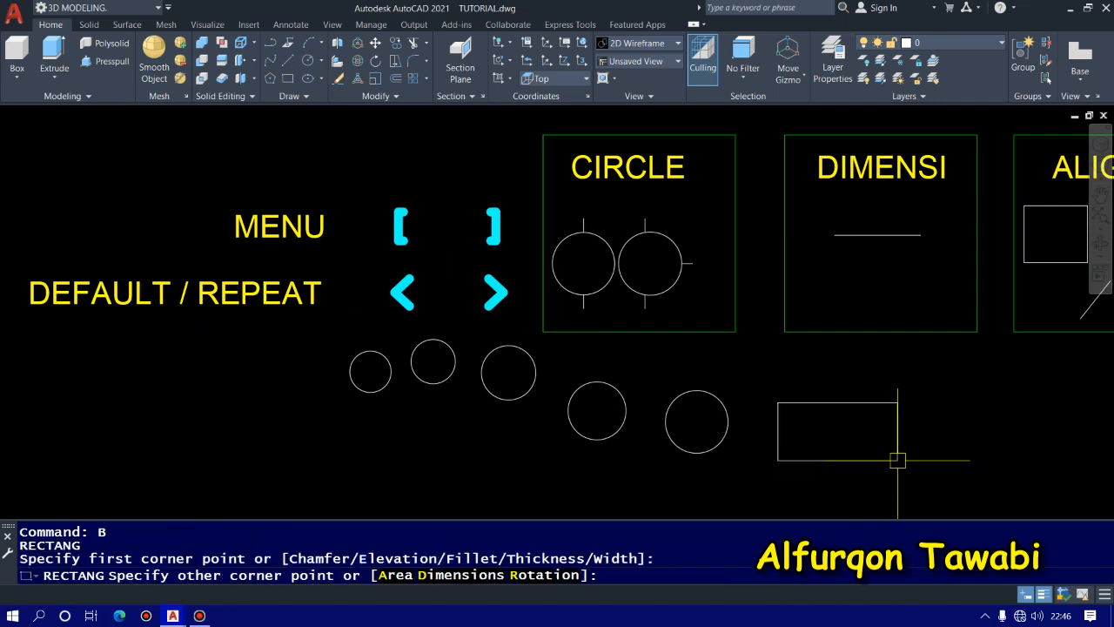
left_click(897, 460)
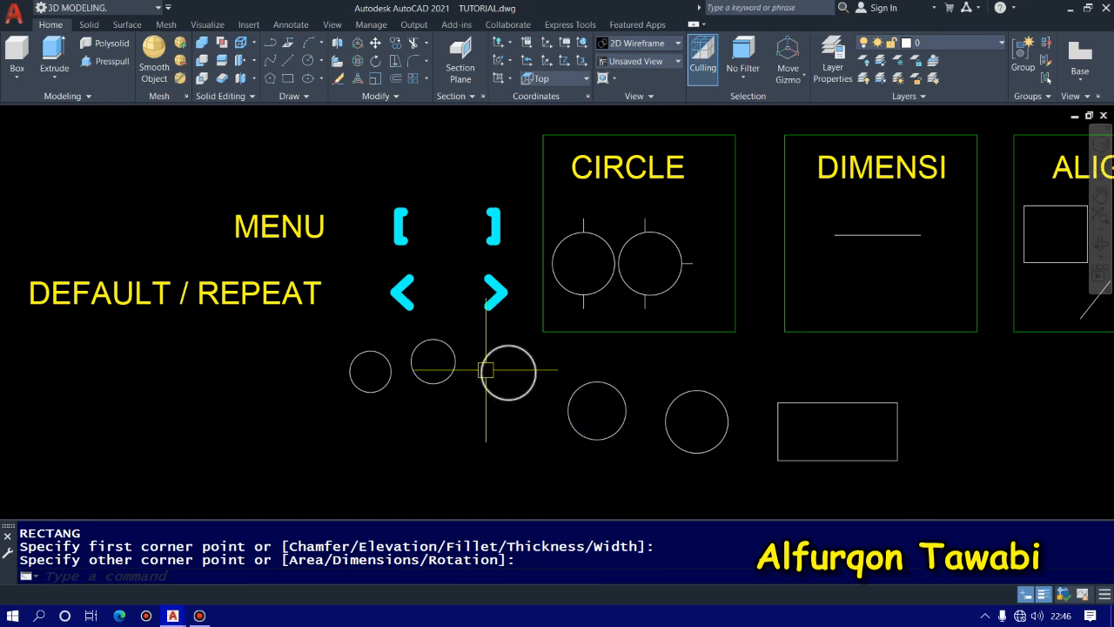
key("Escape")
key("Escape")
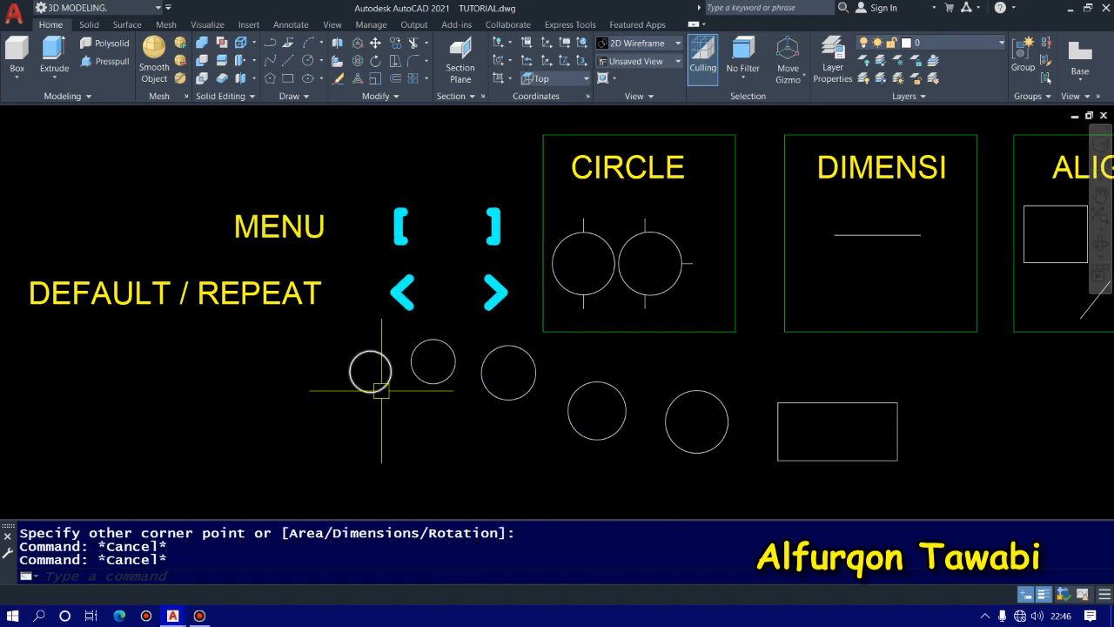
key("Escape")
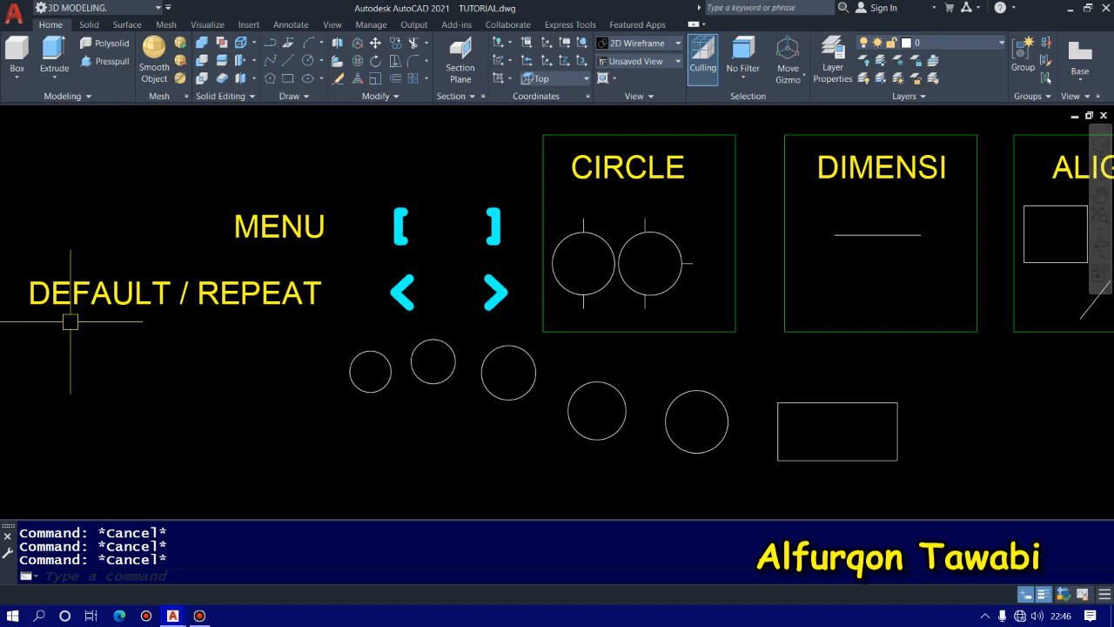
Examine the MENU and DEFAULT / REPEAT labels with their square and angle bracket symbols.
scroll(403, 280, "up", 4)
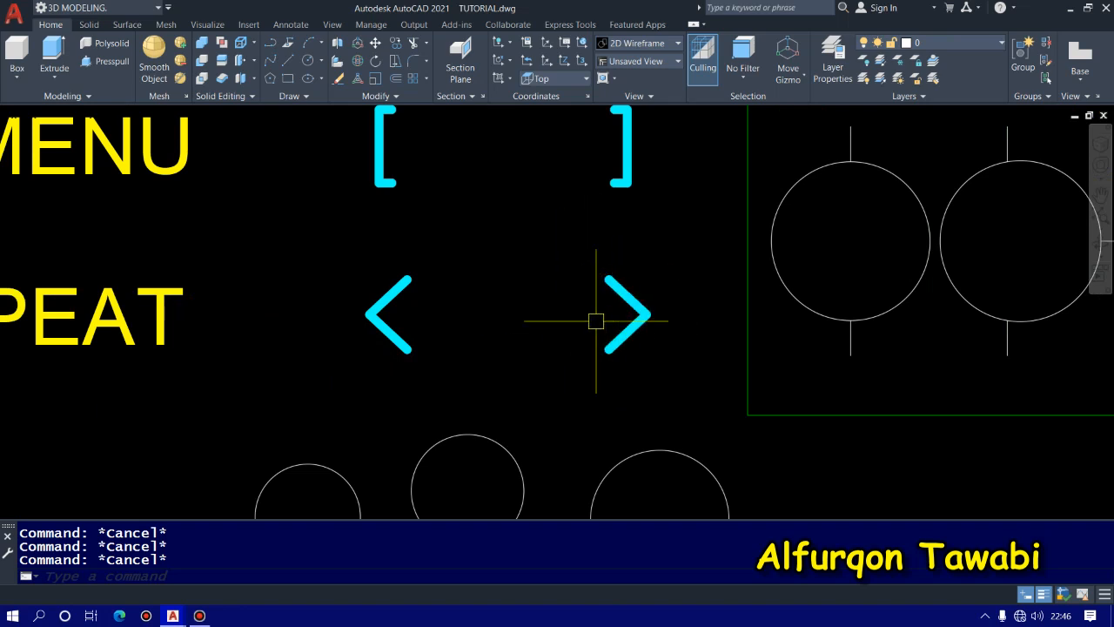
scroll(514, 323, "down", 5)
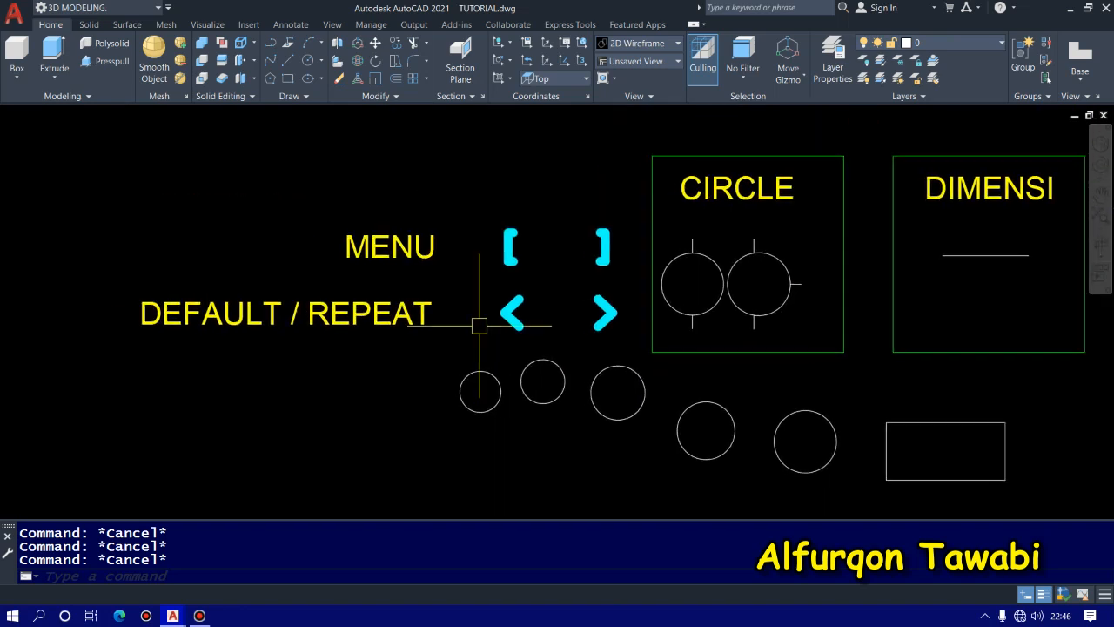
scroll(427, 319, "up", 3)
middle_click_drag(487, 322, 567, 323)
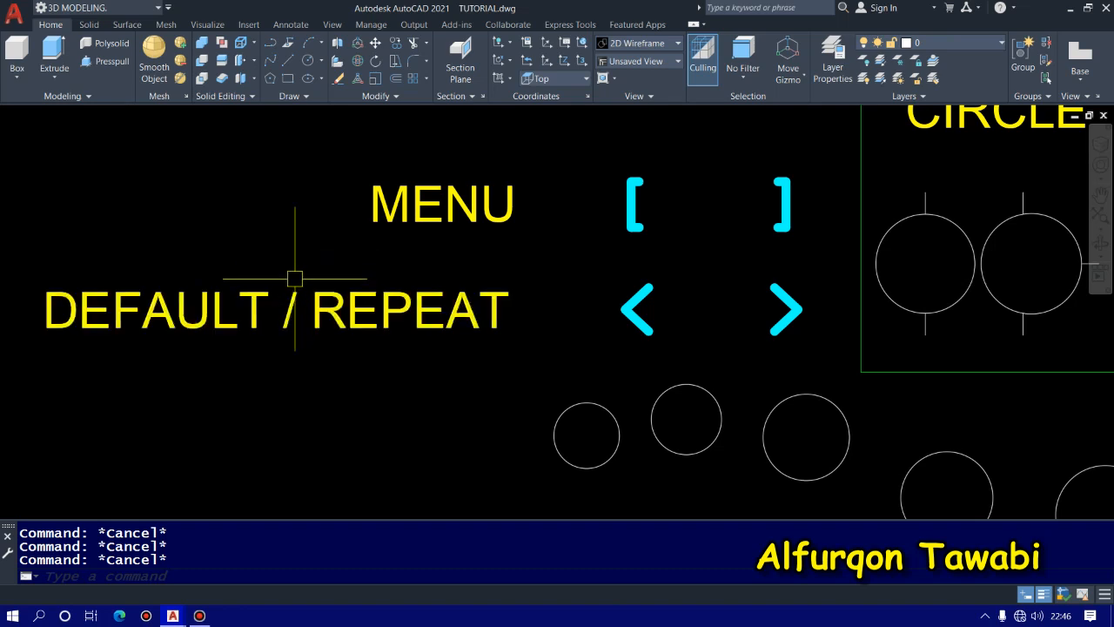
scroll(435, 342, "down", 4)
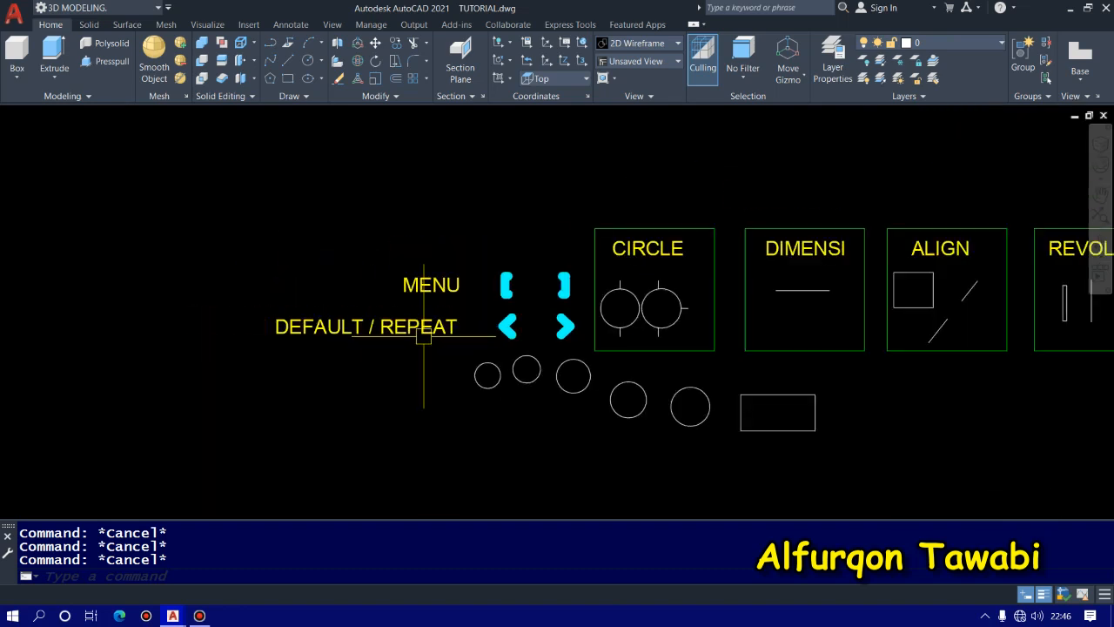
scroll(473, 384, "up", 1)
middle_click_drag(357, 418, 372, 391)
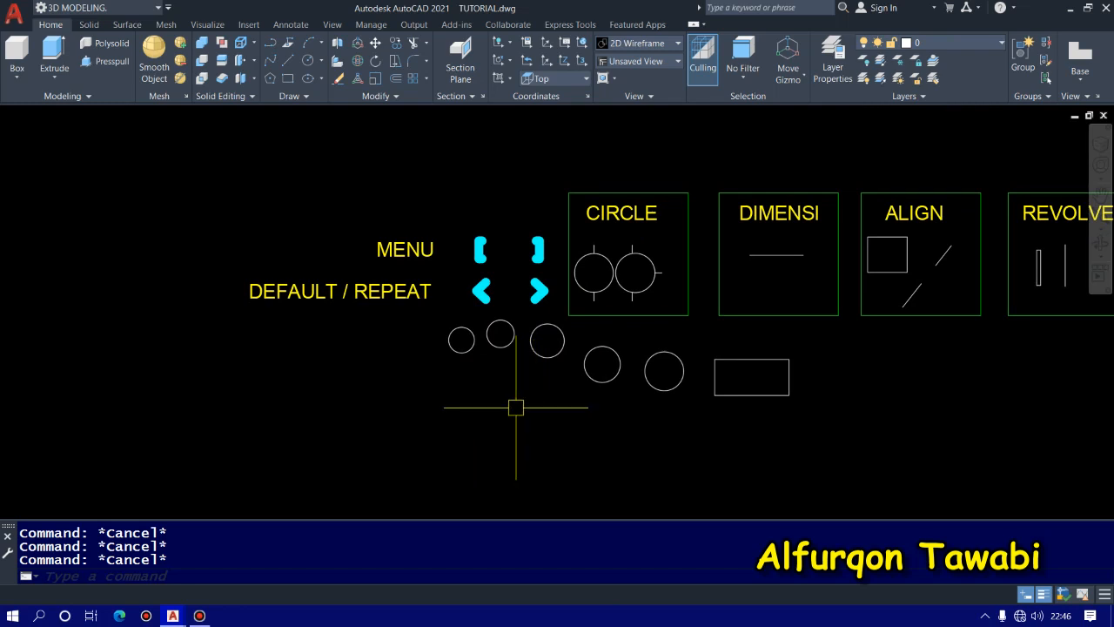
scroll(521, 405, "up", 1)
scroll(500, 400, "down", 2)
Isolate the thin rectangle and the vertical line in the REVOLVE box and switch to the SE Isometric view.
middle_click_drag(796, 358, 531, 363)
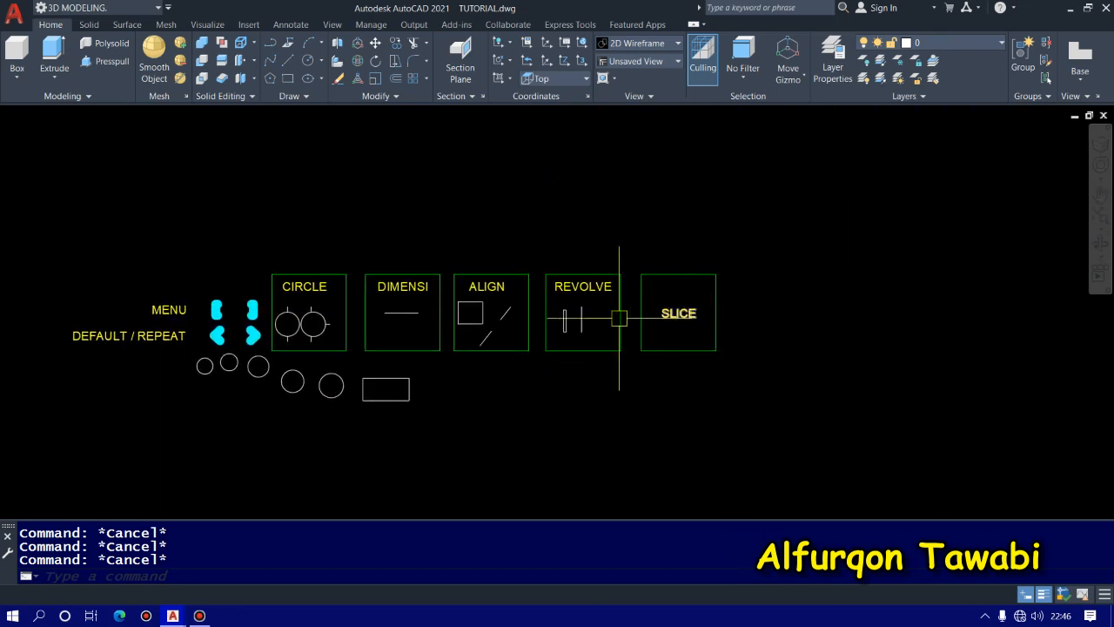
scroll(580, 315, "up", 4)
middle_click_drag(606, 256, 559, 243)
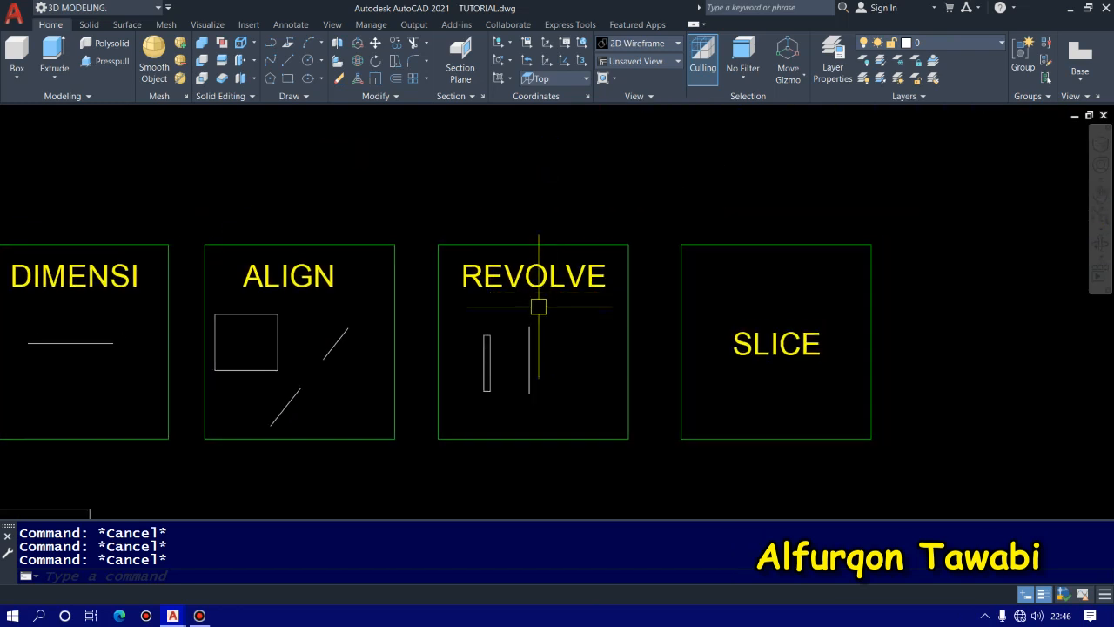
left_click(565, 353)
left_click(457, 257)
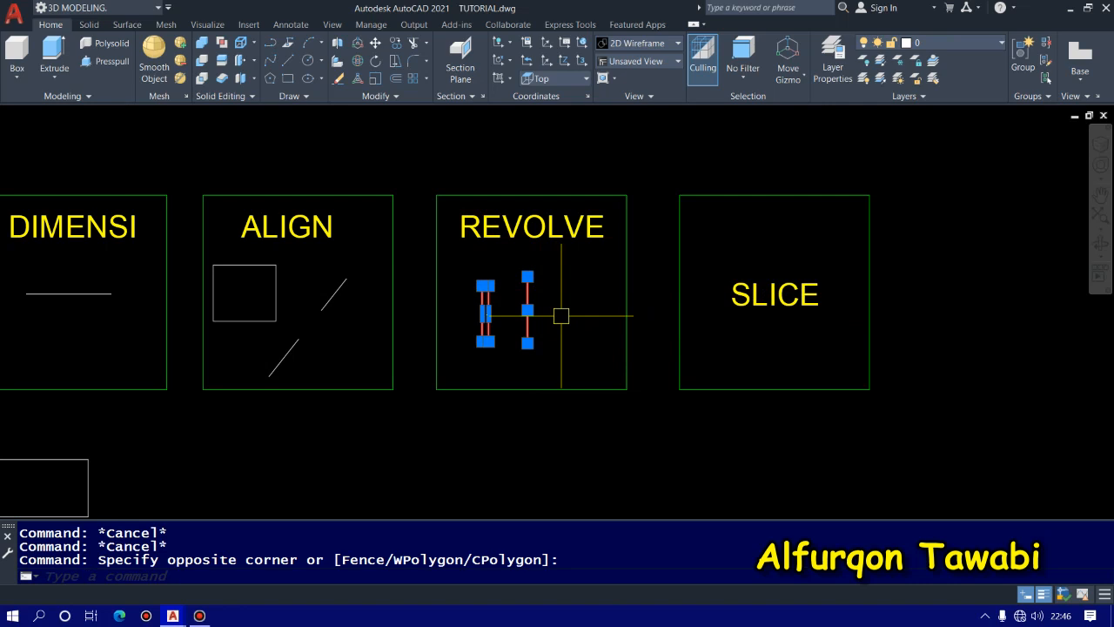
type("3")
key("Return")
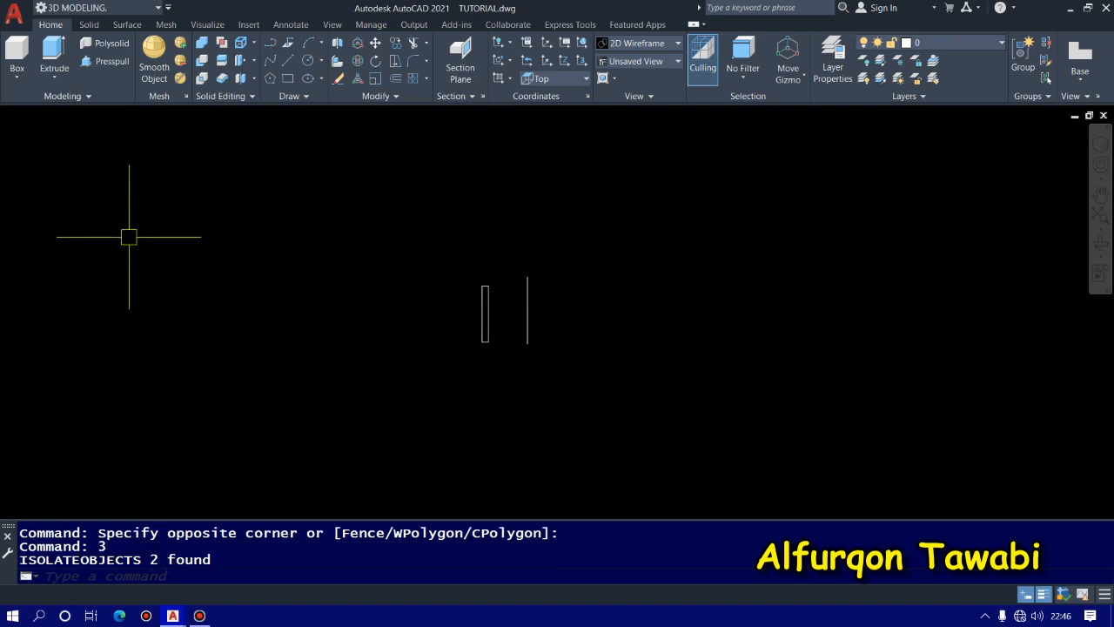
left_click(654, 61)
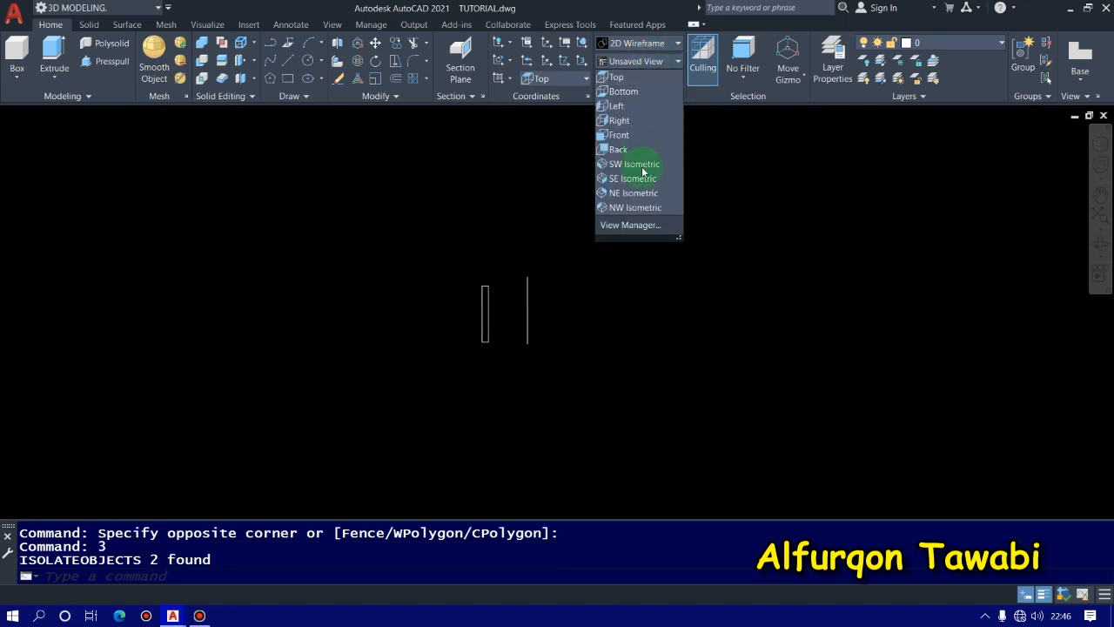
left_click(642, 181)
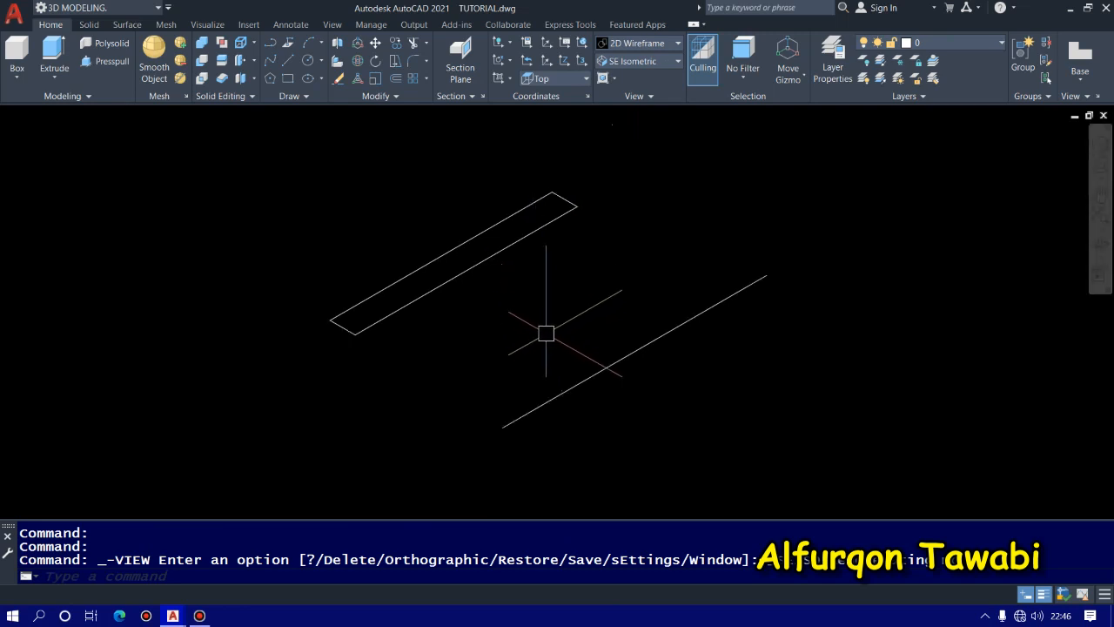
Revolve the thin rectangle about the line, accepting the default Object axis option and the default 360° angle.
type("REV")
key("Return")
left_click(586, 348)
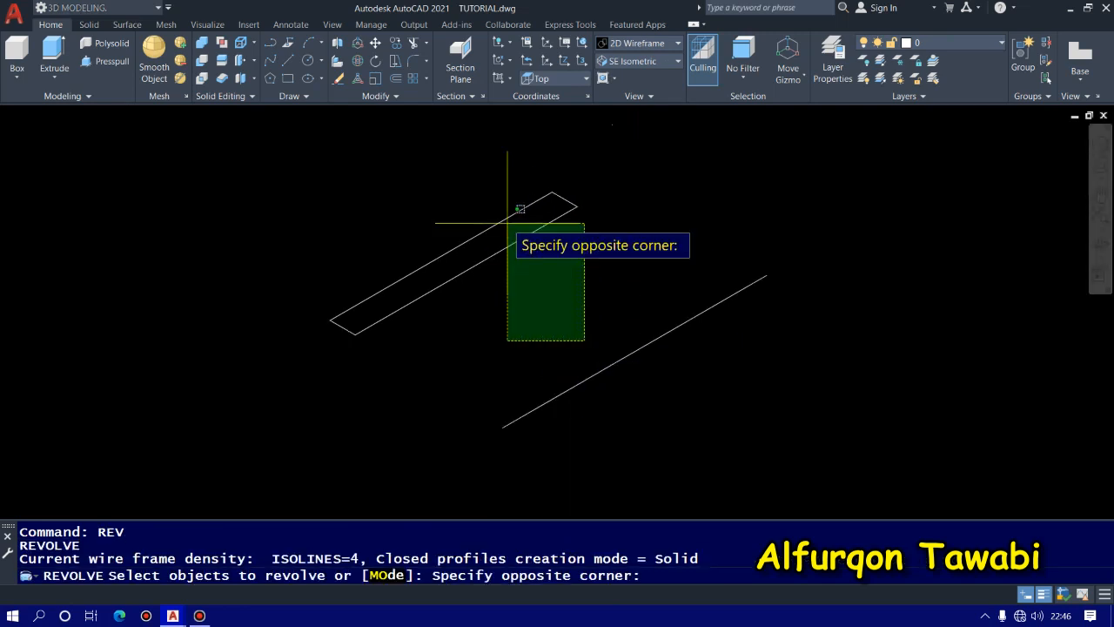
left_click(508, 224)
scroll(467, 353, "down", 2)
key("Return")
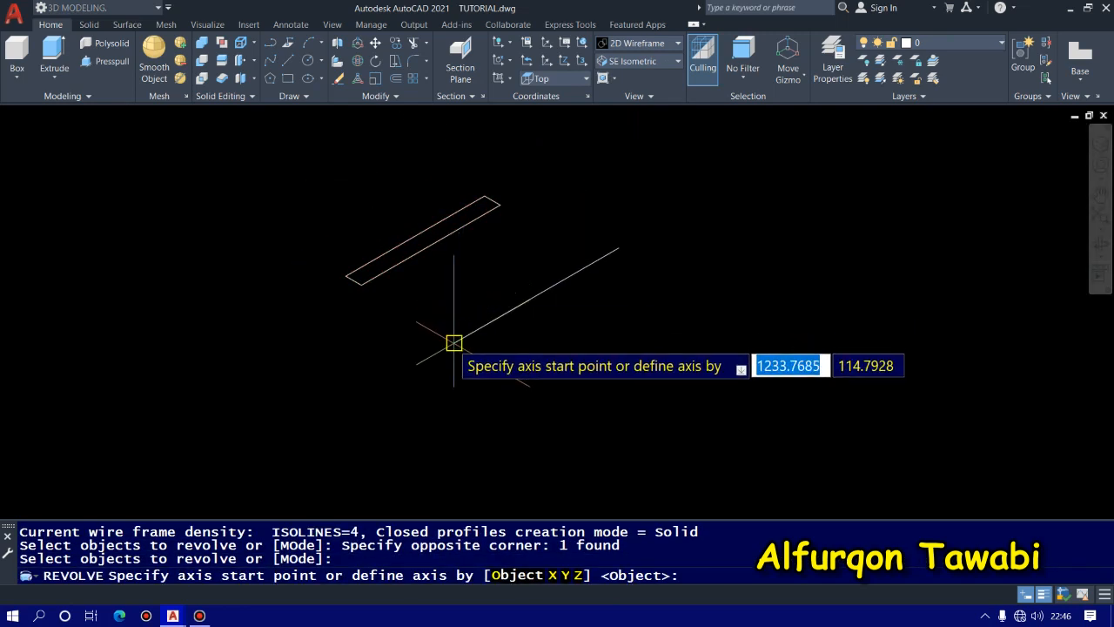
left_click(505, 577)
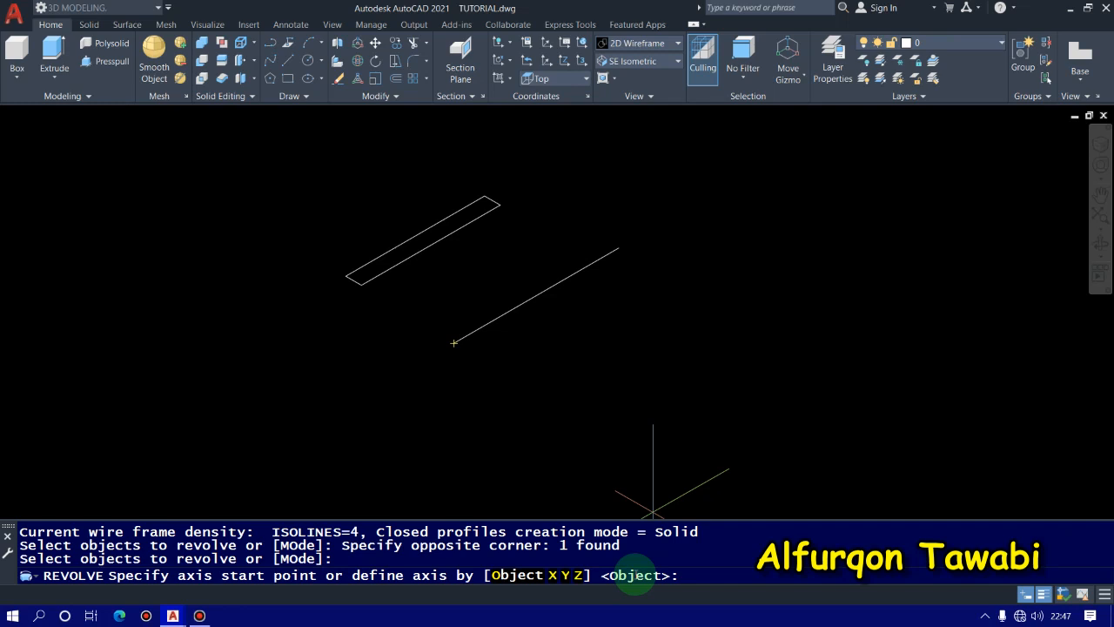
key("Return")
left_click(474, 331)
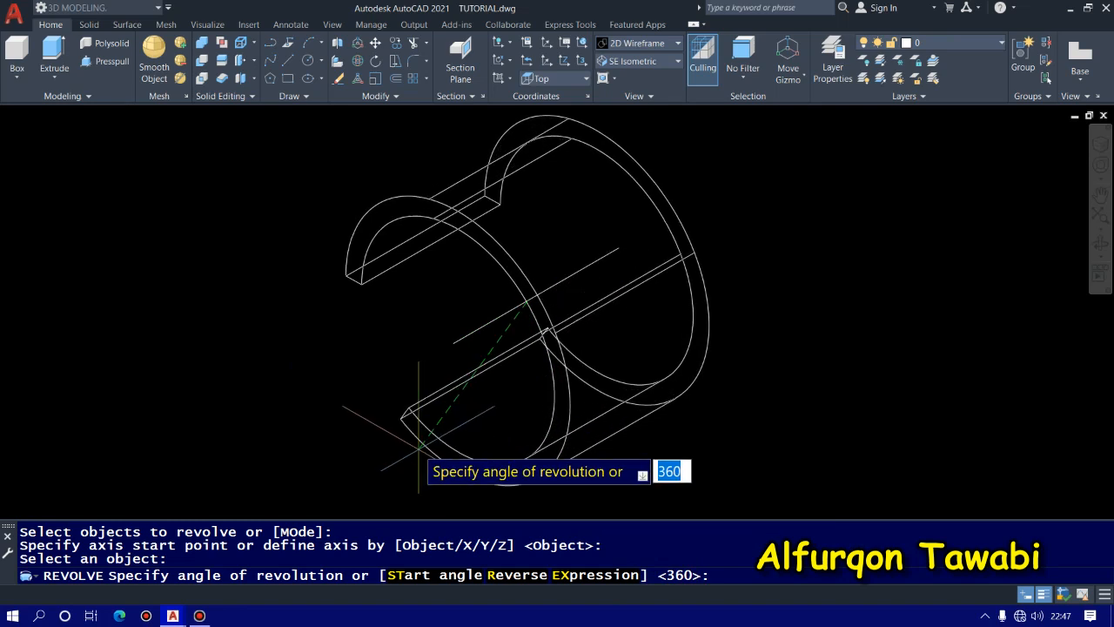
key("Return")
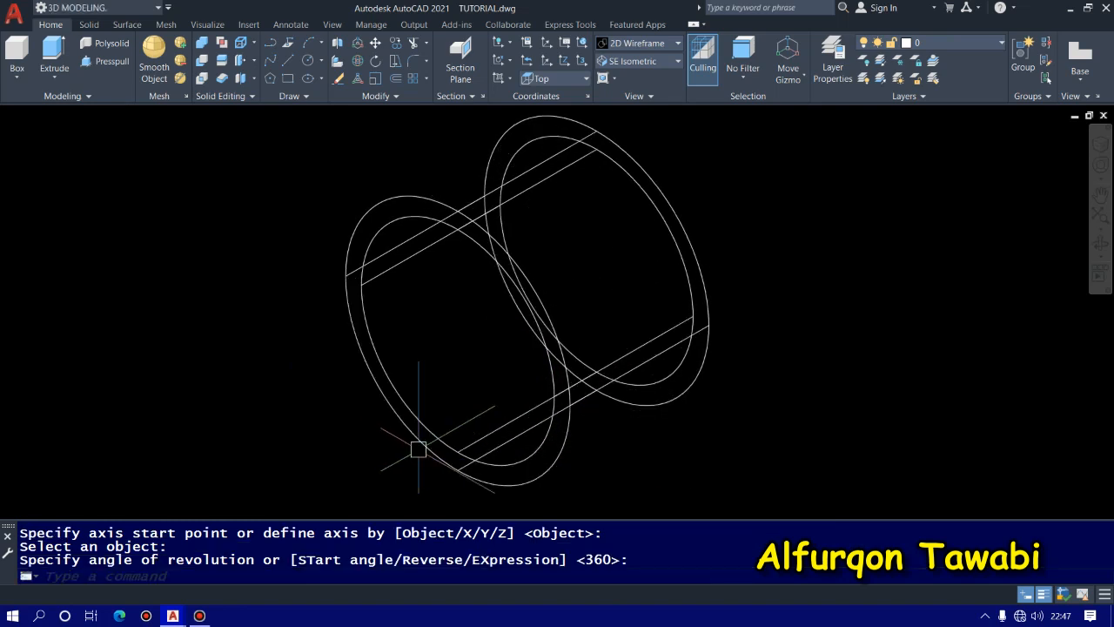
Set the visual style to Conceptual and look over the revolved ring.
left_click(669, 51)
left_click(687, 80)
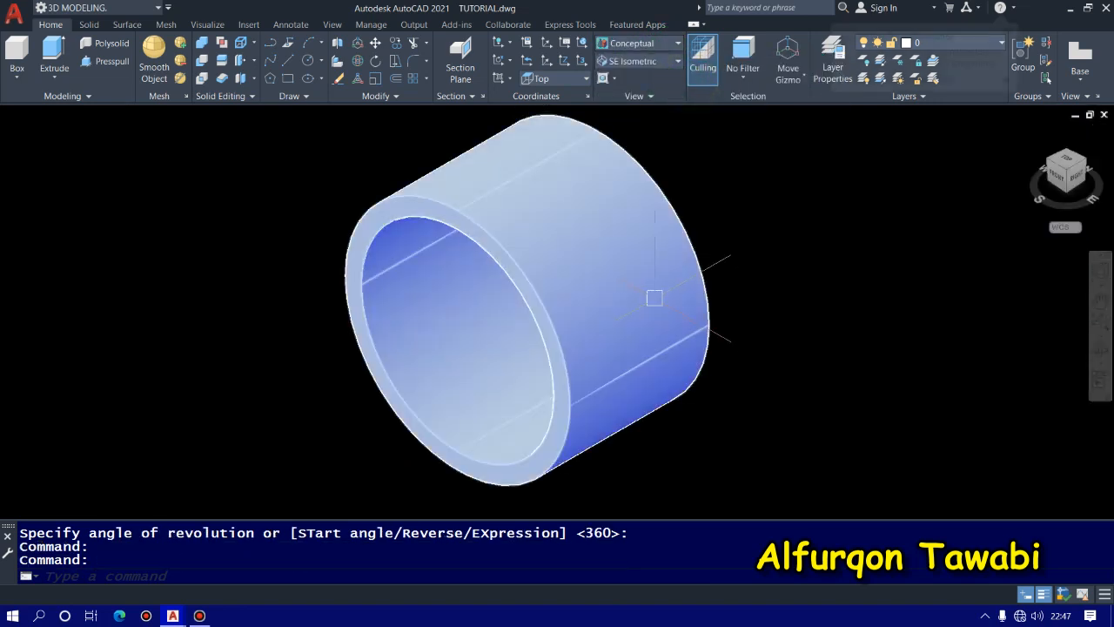
scroll(738, 269, "down", 2)
scroll(719, 261, "up", 1)
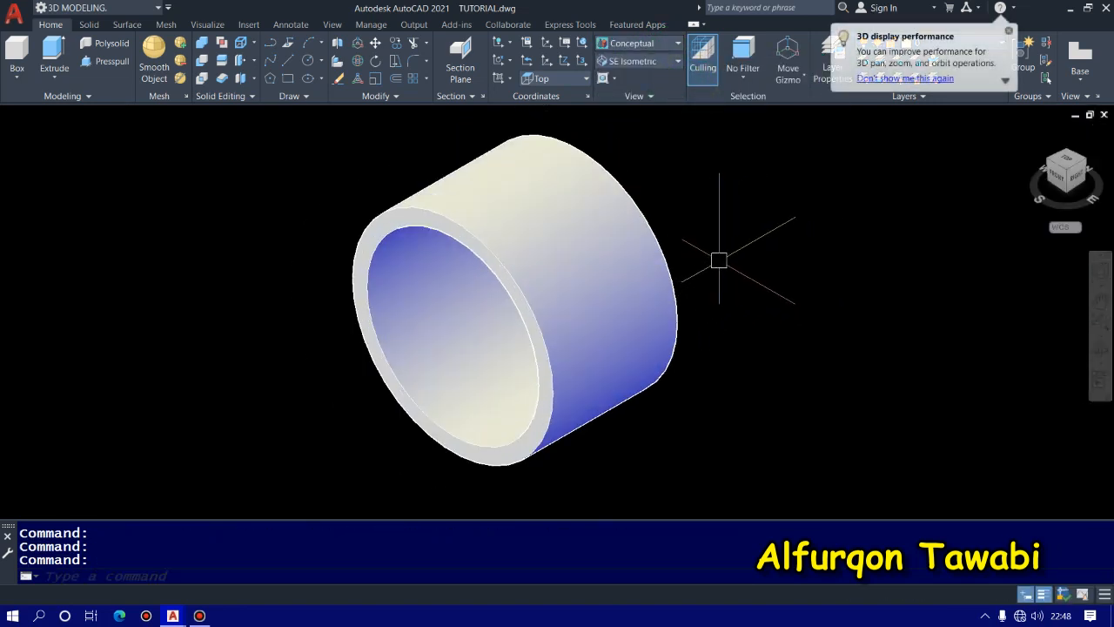
middle_click_drag(719, 260, 723, 293)
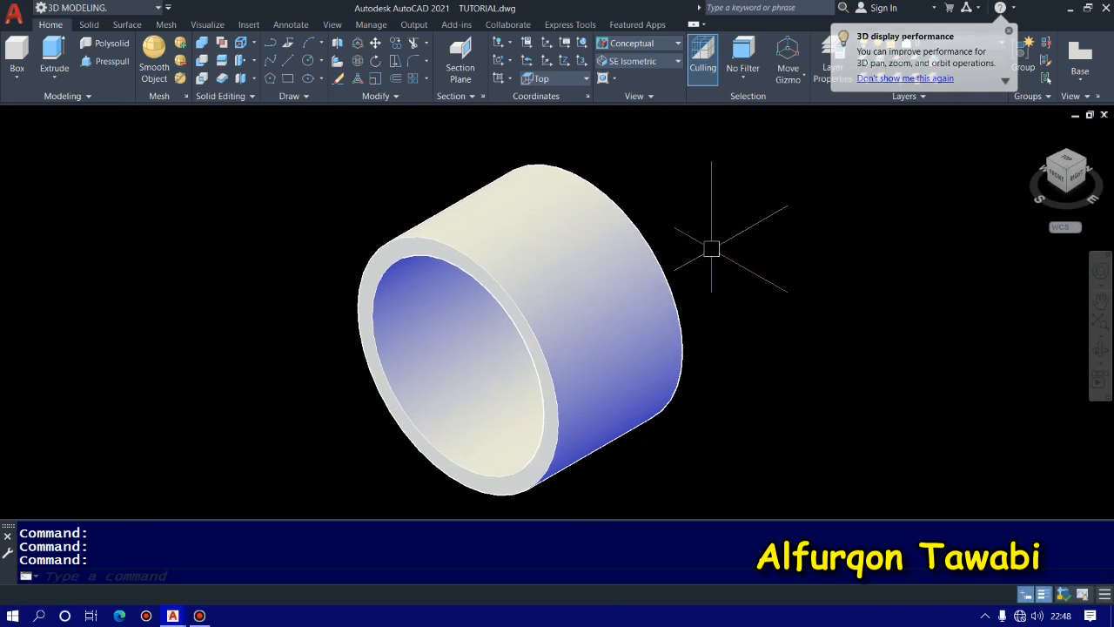
Undo the visual style change and the revolve of the thin rectangle.
type("u")
key("Return")
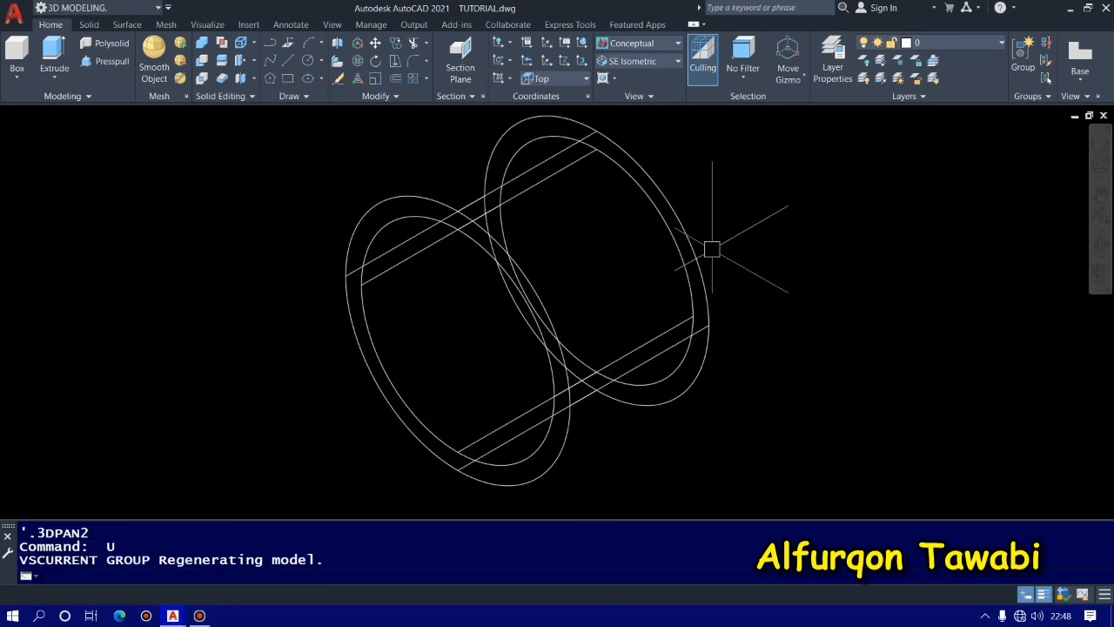
type("u")
key("Return")
left_click(556, 362)
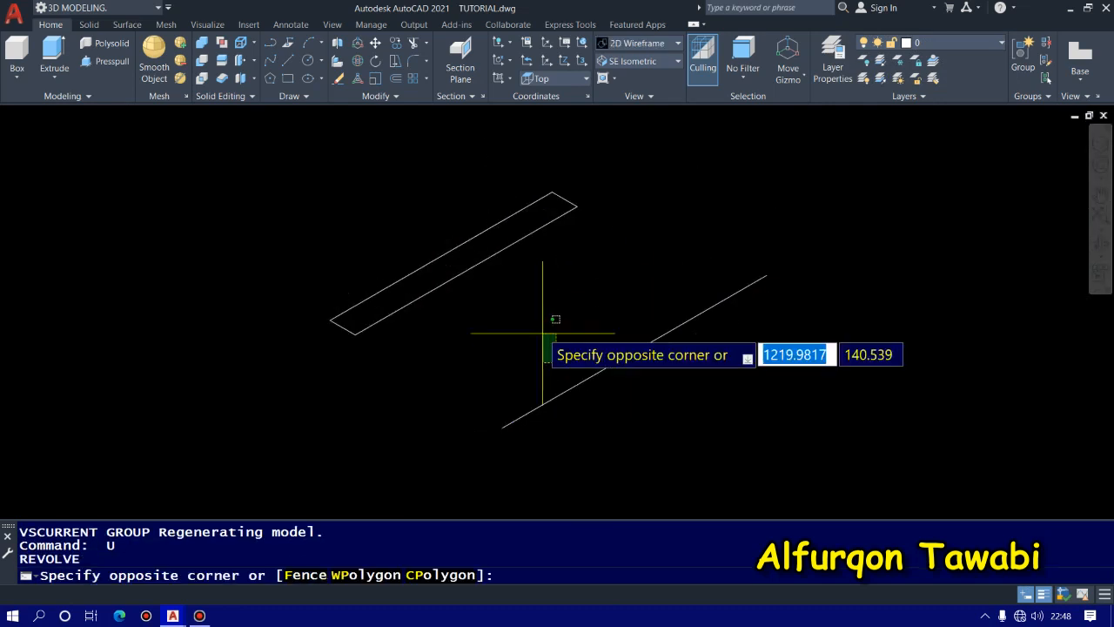
key("Escape")
Start revolving the thin rectangle, defining the axis by picking the lower and upper endpoints of the line.
type("REV")
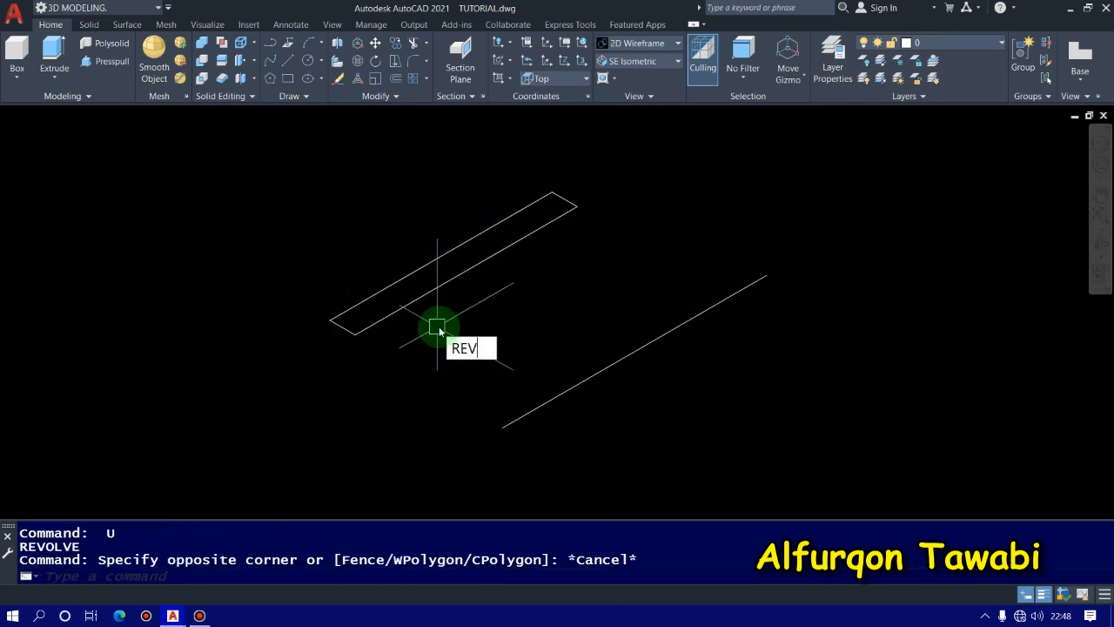
key("Return")
left_click(458, 316)
left_click(351, 206)
key("Return")
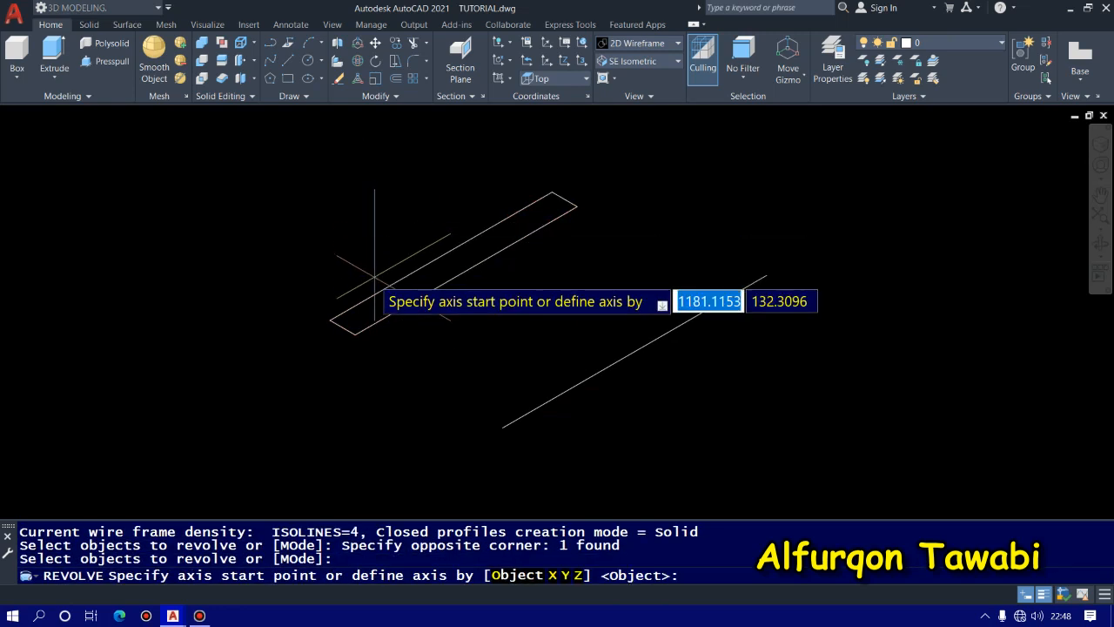
scroll(374, 287, "down", 2)
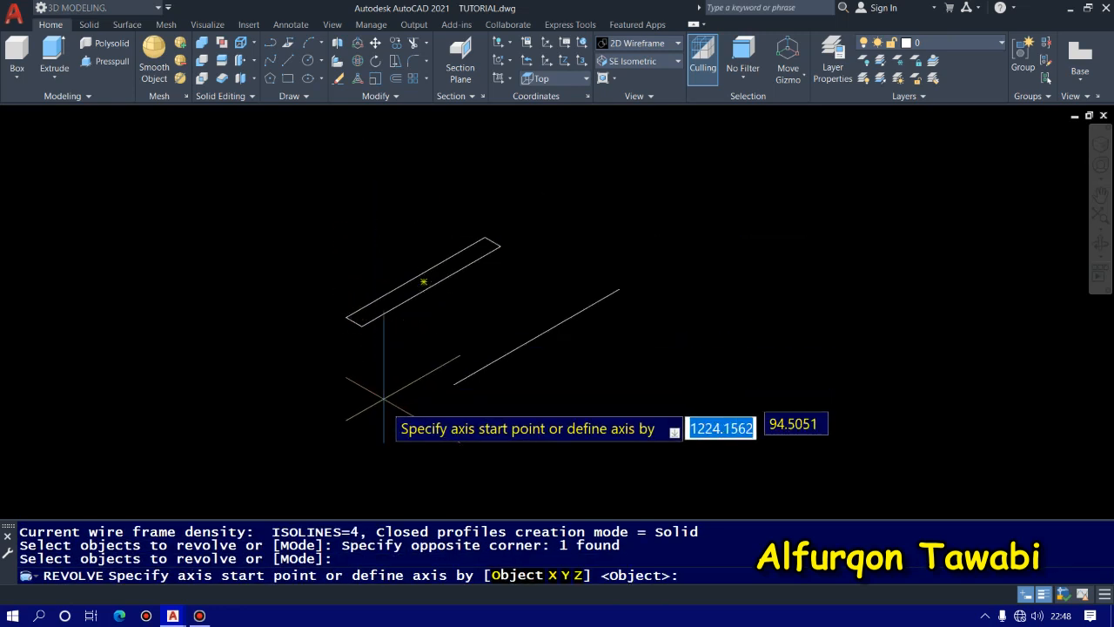
left_click(453, 384)
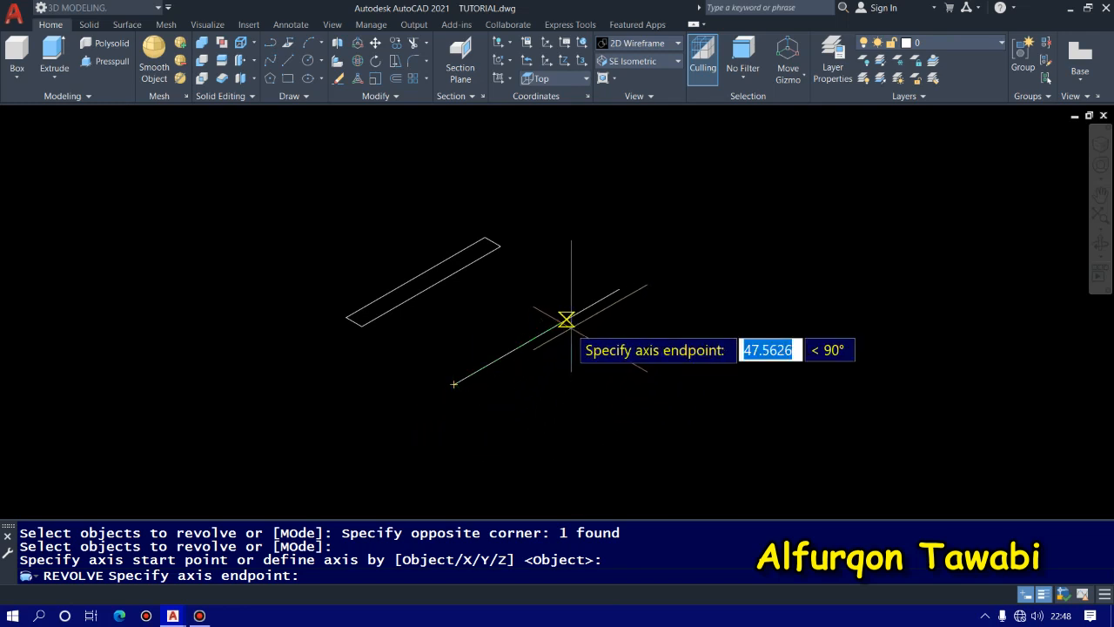
scroll(557, 327, "up", 2)
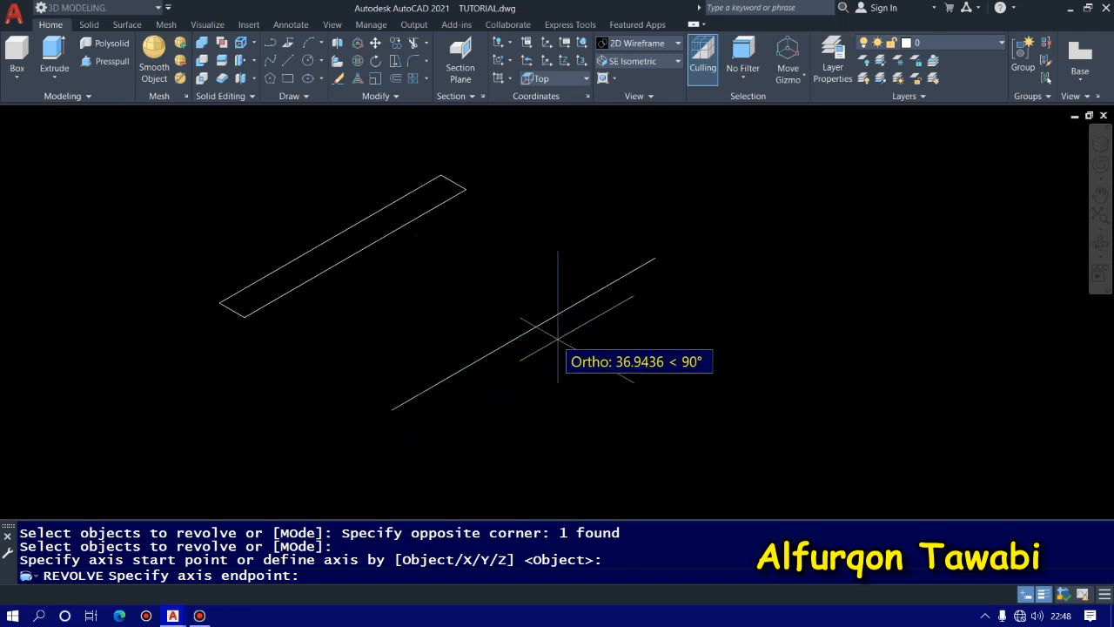
left_click(655, 258)
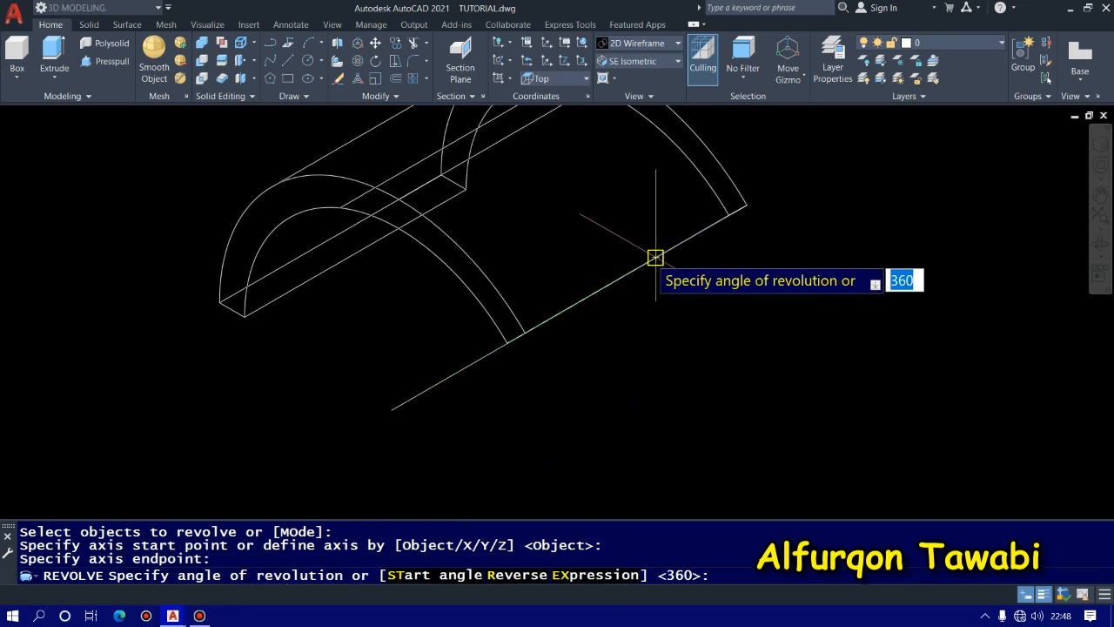
Reverse the direction of revolution and accept the default 360° angle to finish the revolve.
scroll(655, 261, "down", 2)
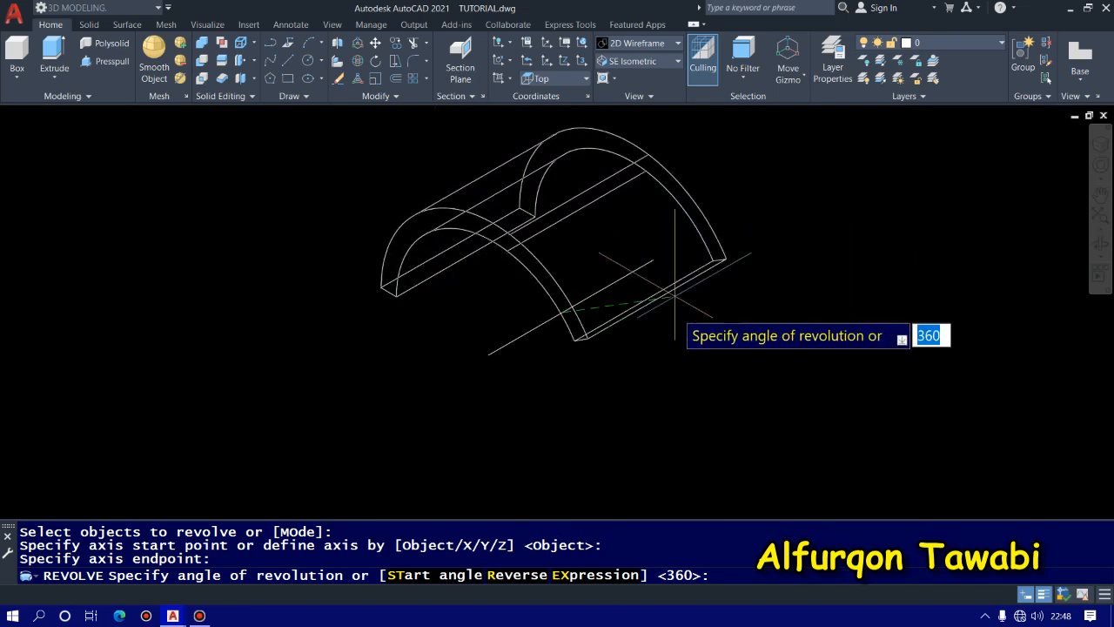
left_click(515, 575)
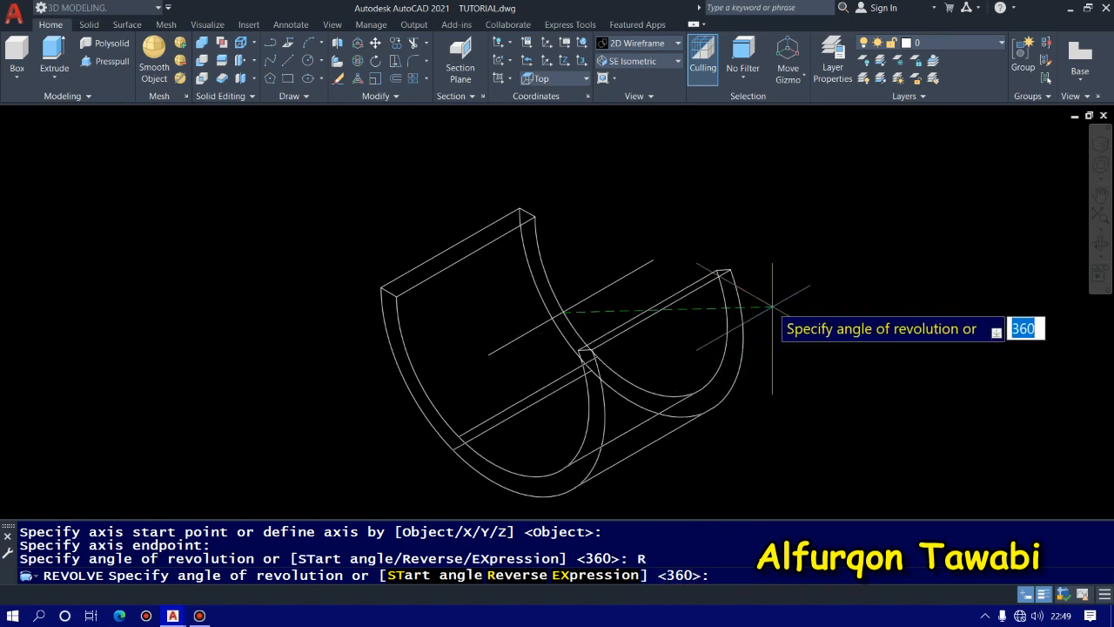
key("Return")
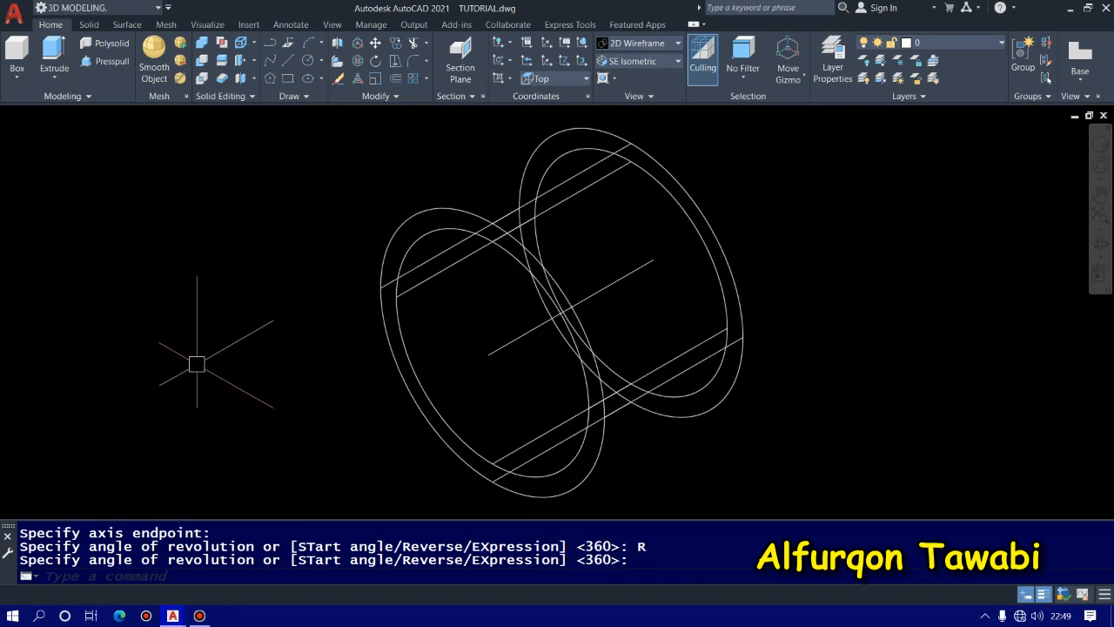
type("4")
key("Return")
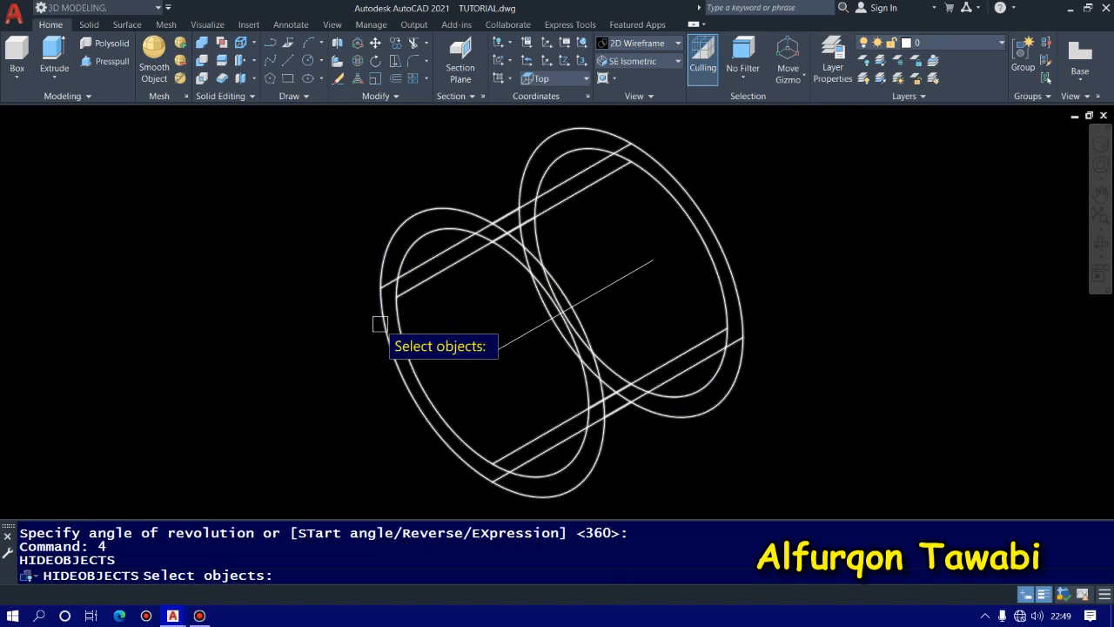
key("Escape")
Unisolate all hidden objects and switch to the Top view.
type("5")
key("Return")
left_click(680, 62)
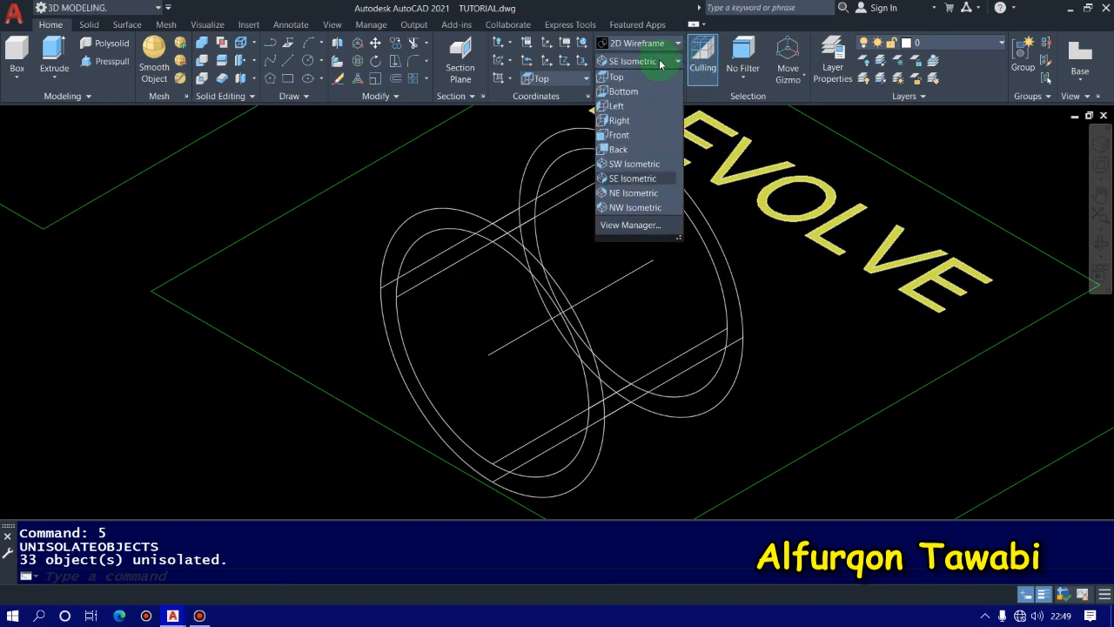
left_click(667, 43)
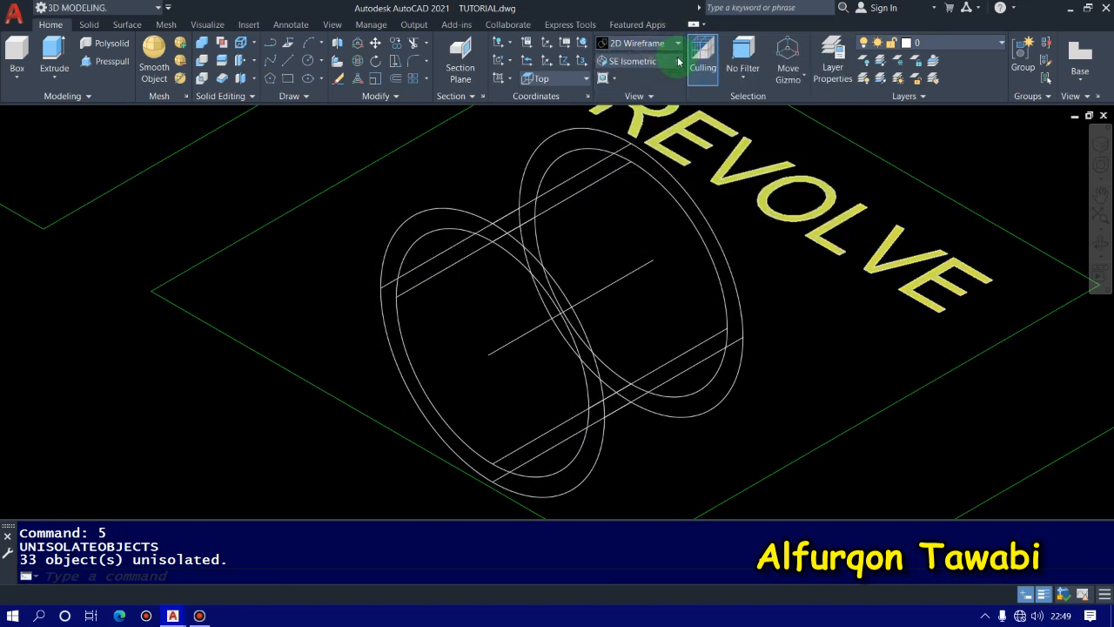
left_click(679, 61)
left_click(626, 79)
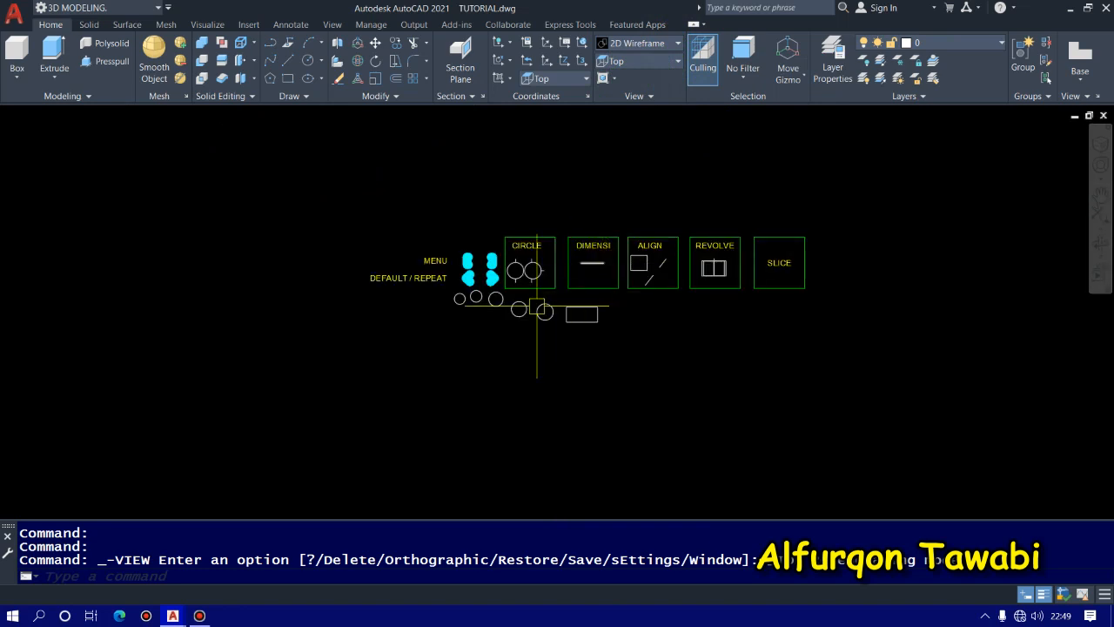
Draw a circle with a radius of 50 below the DEFAULT / REPEAT label, beside the row of small circles.
scroll(537, 306, "up", 4)
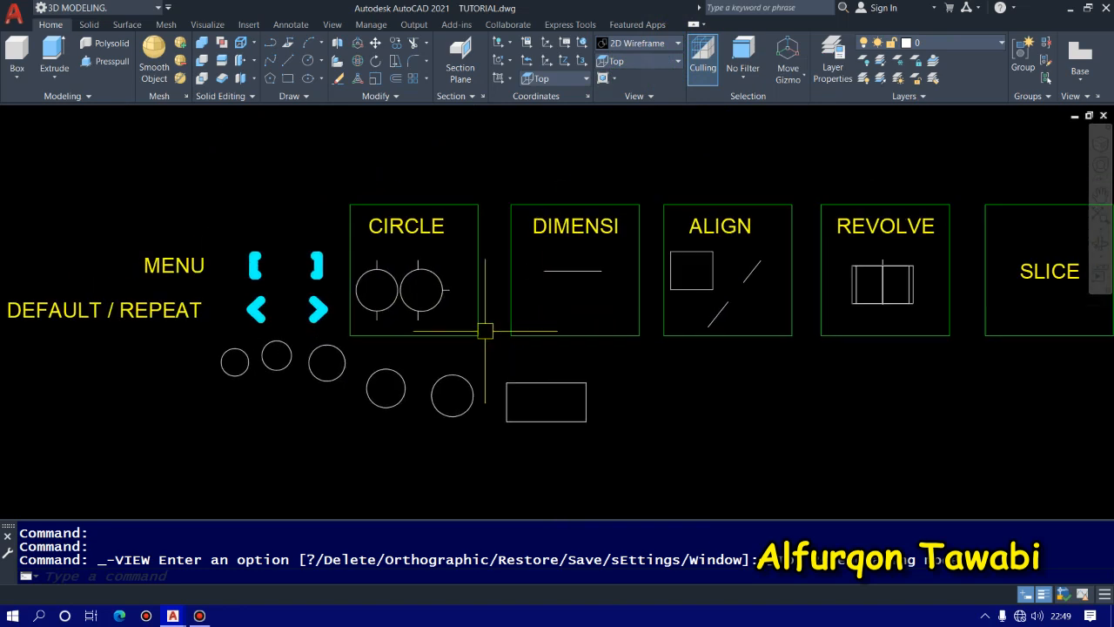
middle_click_drag(248, 416, 380, 381)
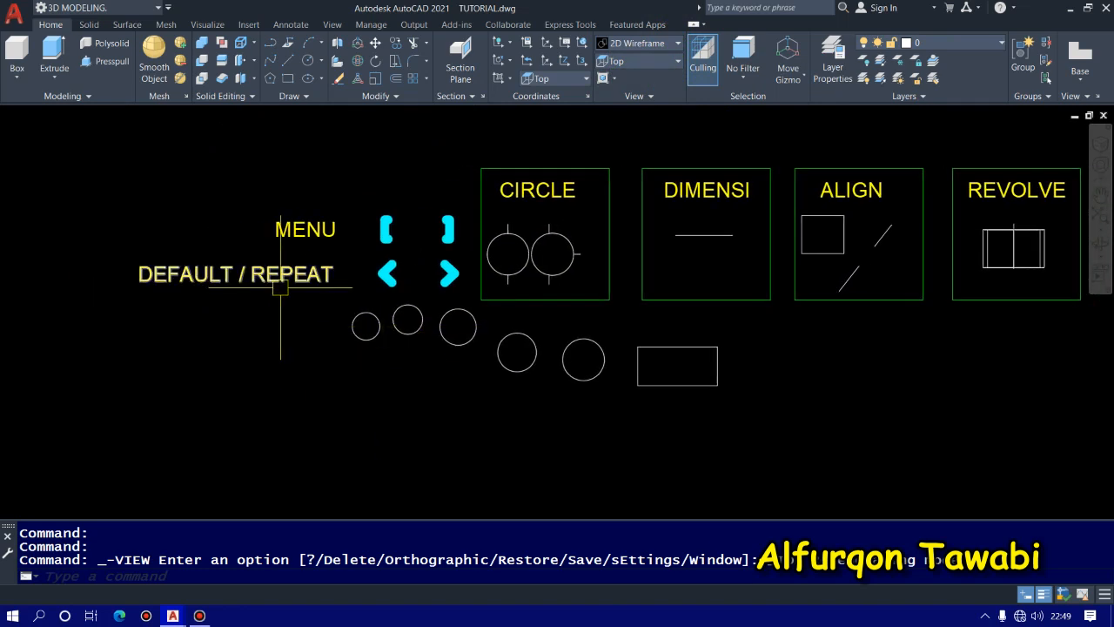
scroll(280, 287, "up", 2)
scroll(229, 262, "up", 2)
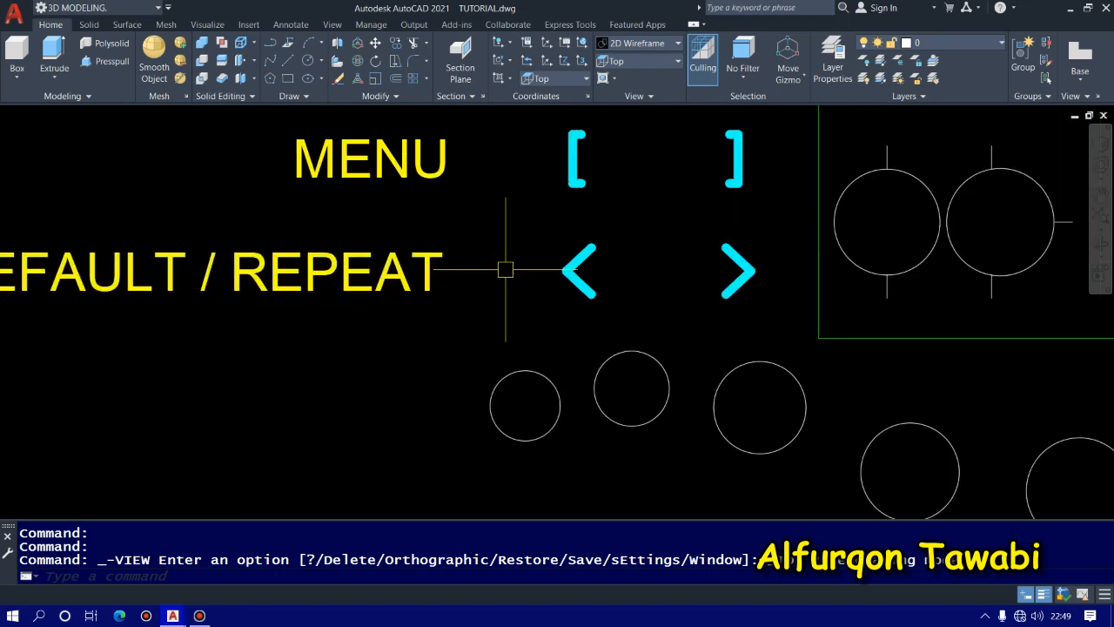
scroll(522, 287, "down", 2)
middle_click_drag(460, 417, 499, 348)
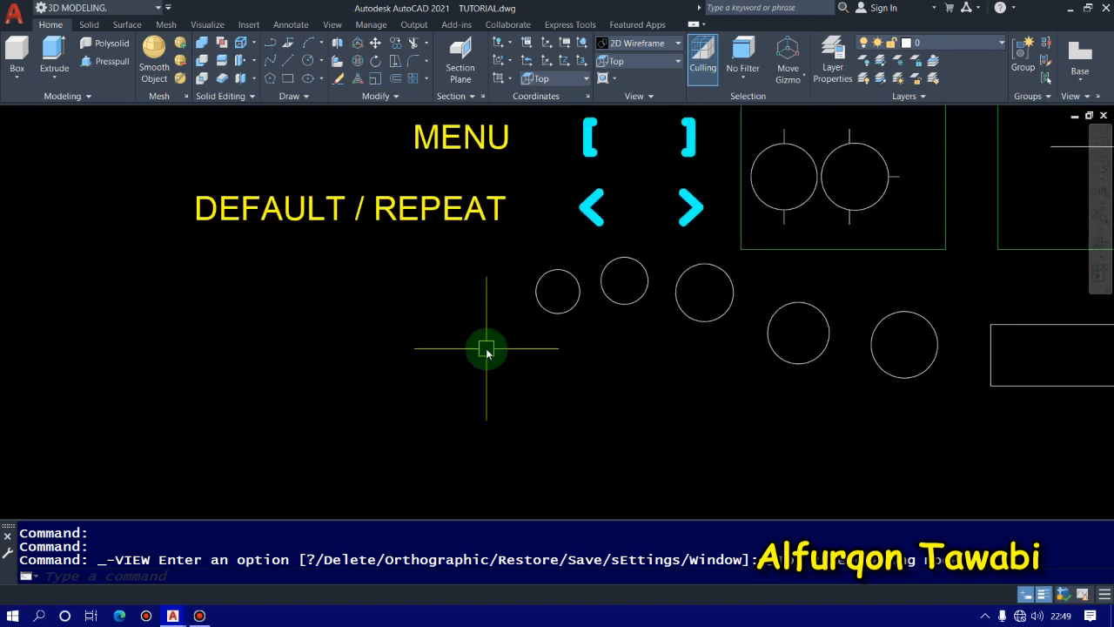
type("c")
key("Return")
left_click(456, 356)
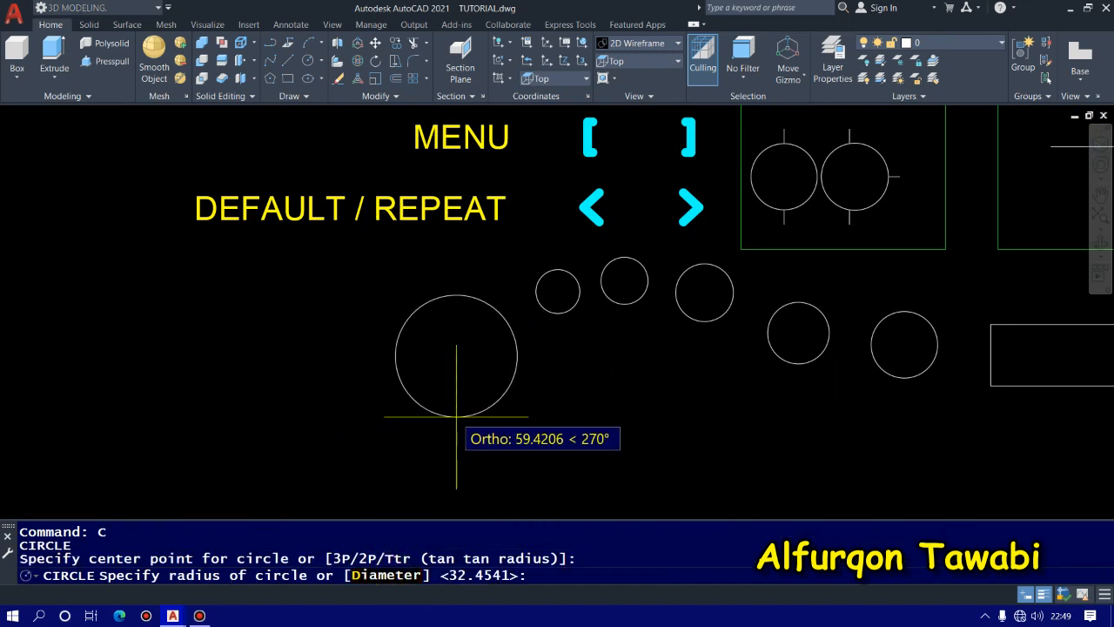
type("50")
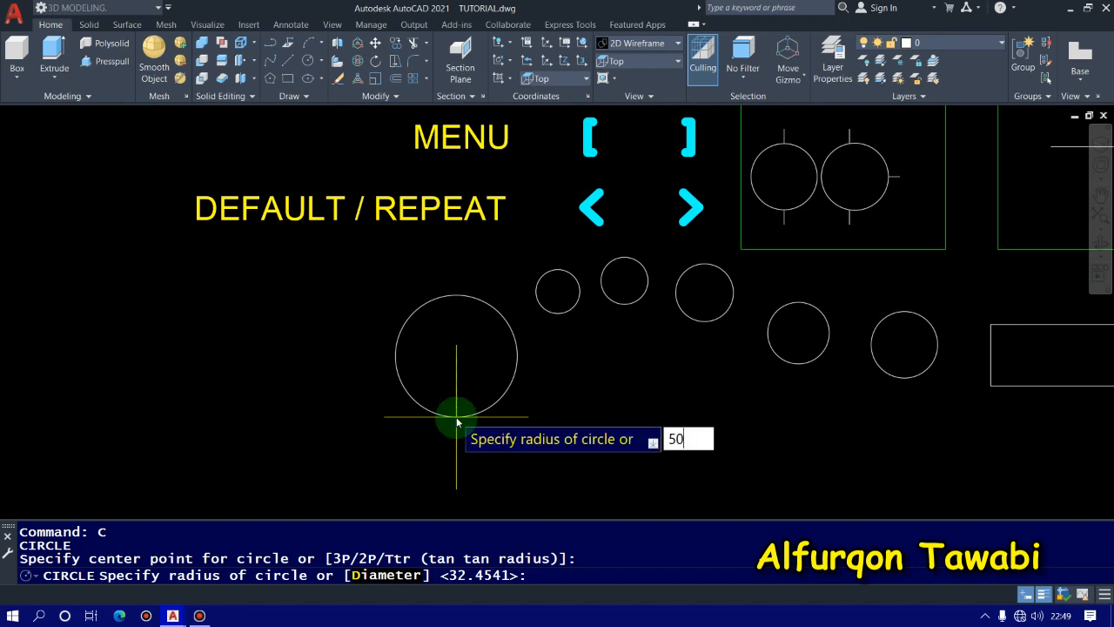
key("Return")
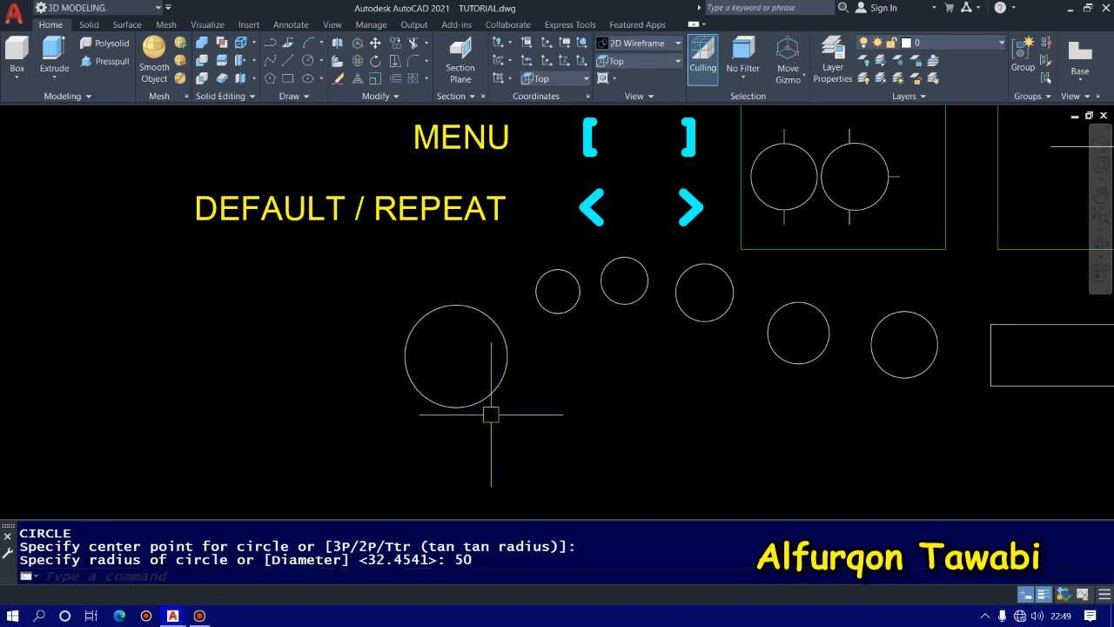
key("Escape")
key("Escape")
key("Escape")
Draw a second circle to the upper left of the radius 50 circle, accepting the default radius of 50.
scroll(490, 415, "up", 2)
scroll(478, 351, "down", 2)
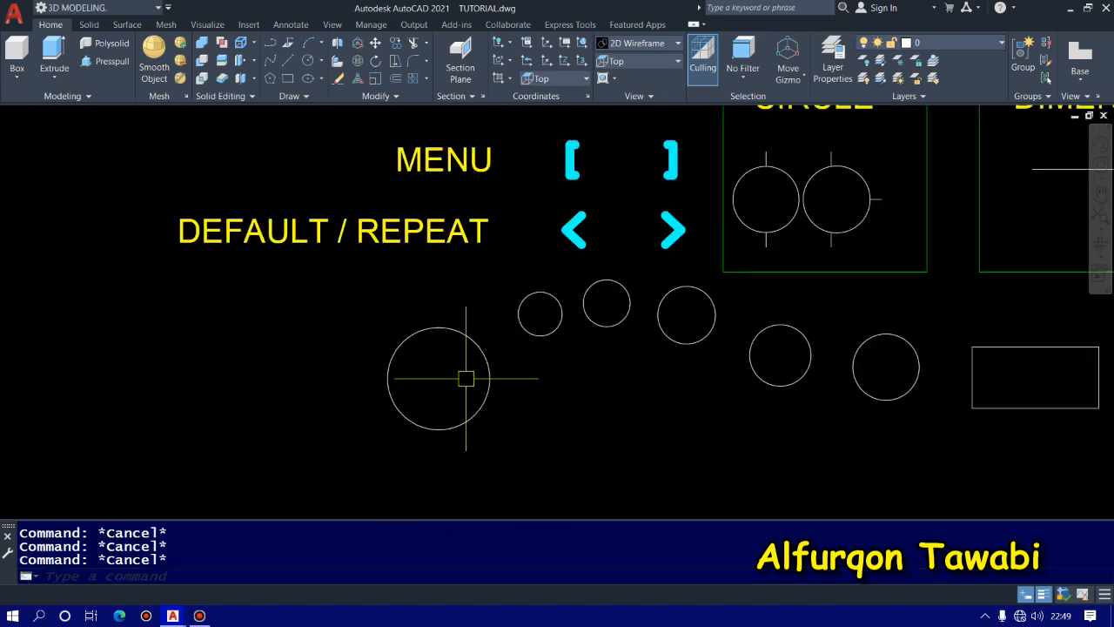
type("c")
key("Return")
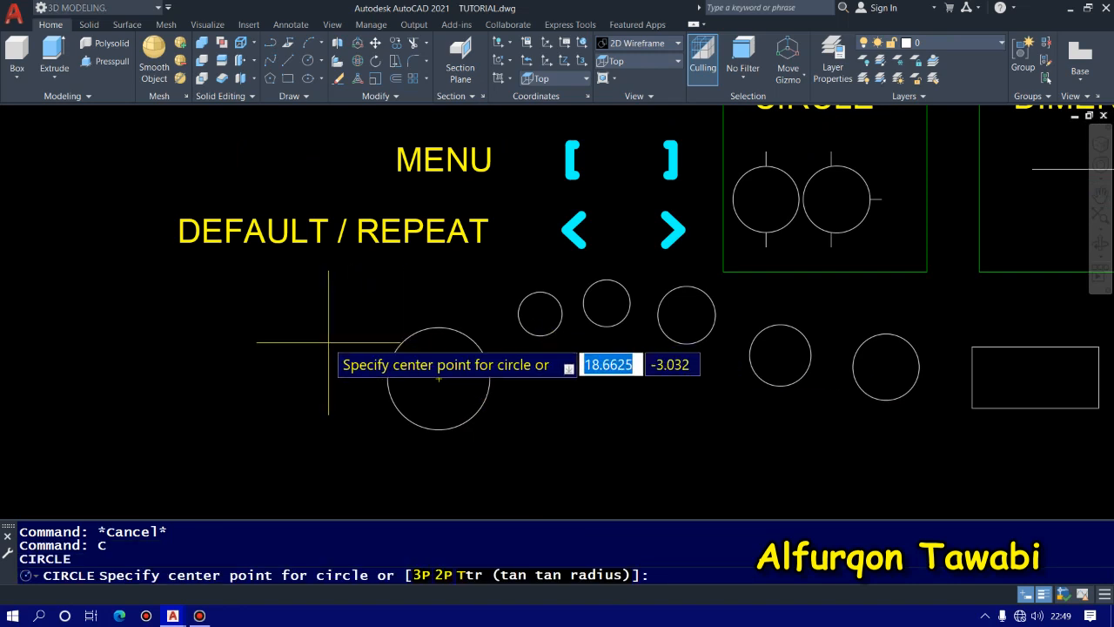
left_click(294, 331)
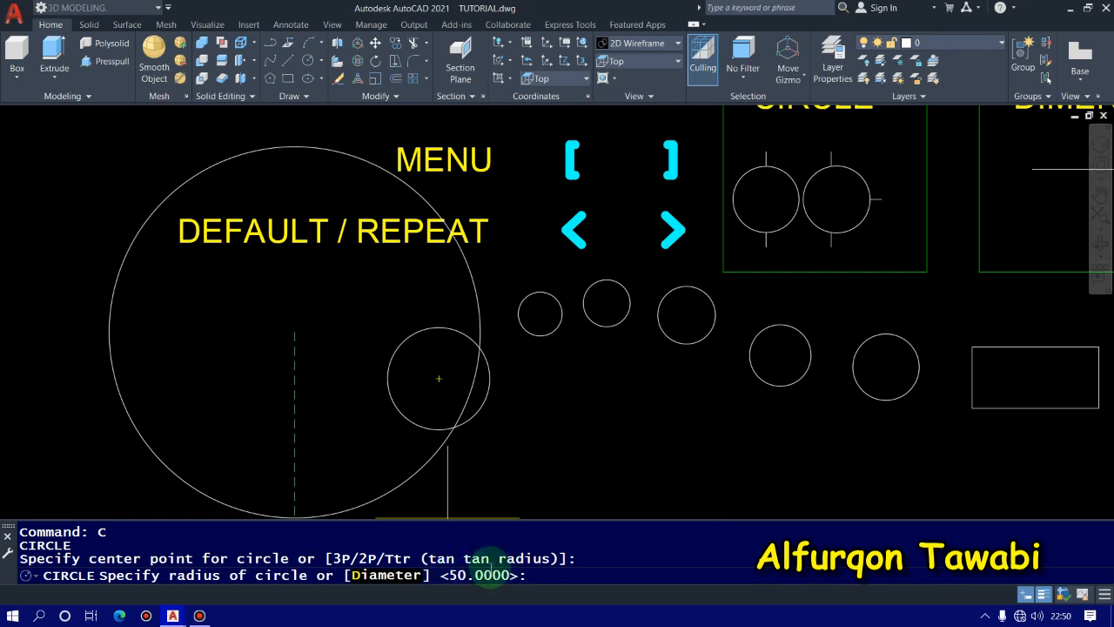
left_click(325, 388)
Add a diameter dimension to the second circle, placing its text to the upper right.
type("DDI")
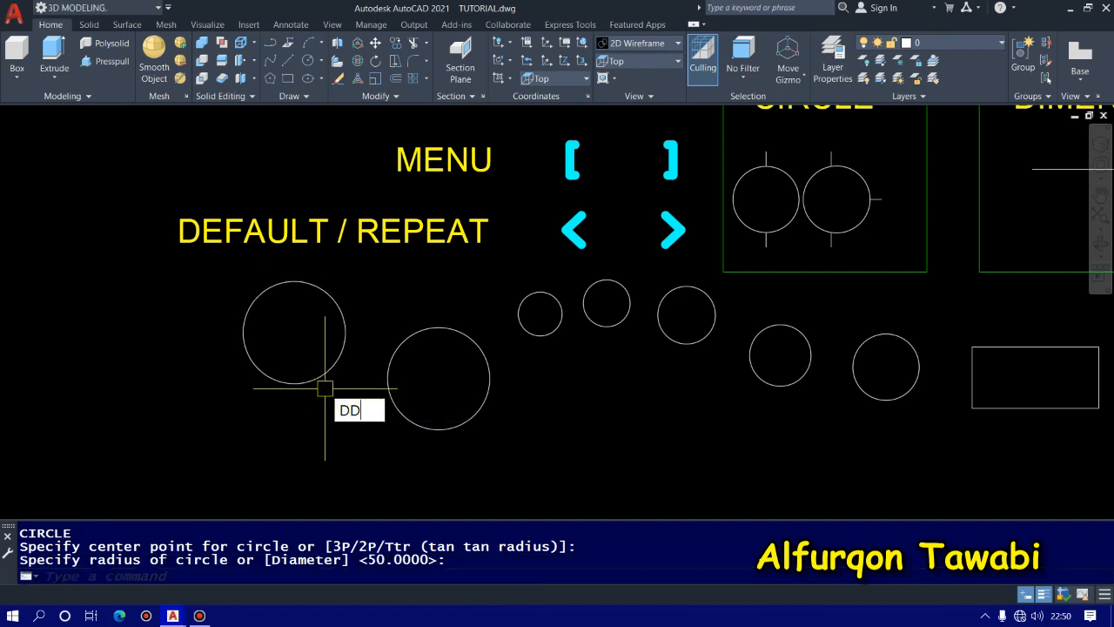
key("Return")
left_click(346, 329)
left_click(387, 300)
scroll(357, 309, "up", 4)
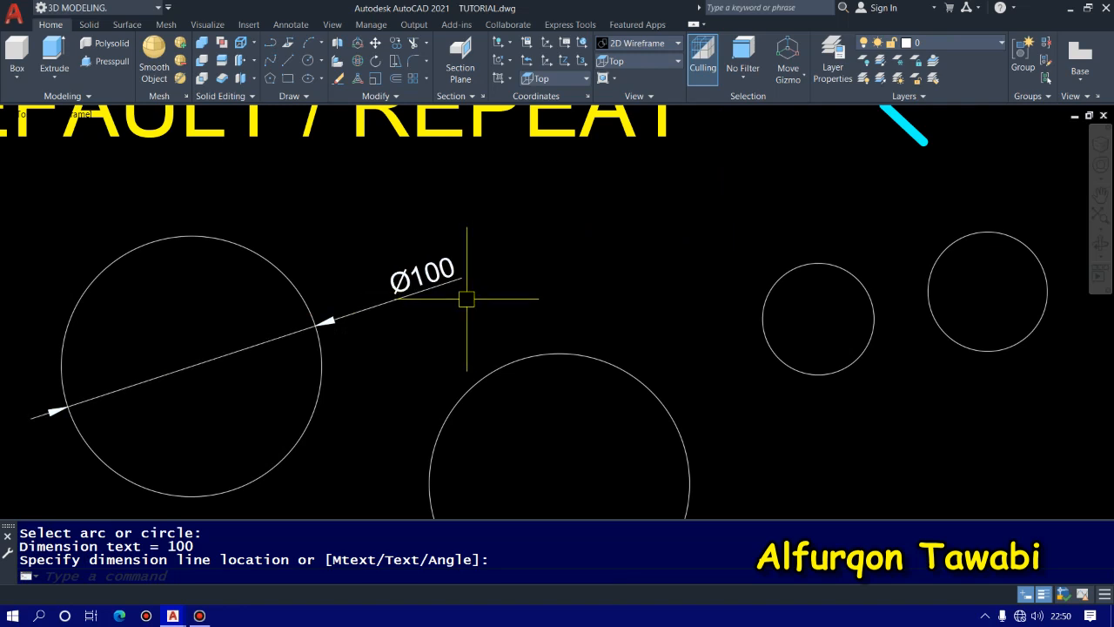
Draw a third circle below the diameter-dimensioned one, accepting the default radius of 50.
scroll(446, 303, "down", 4)
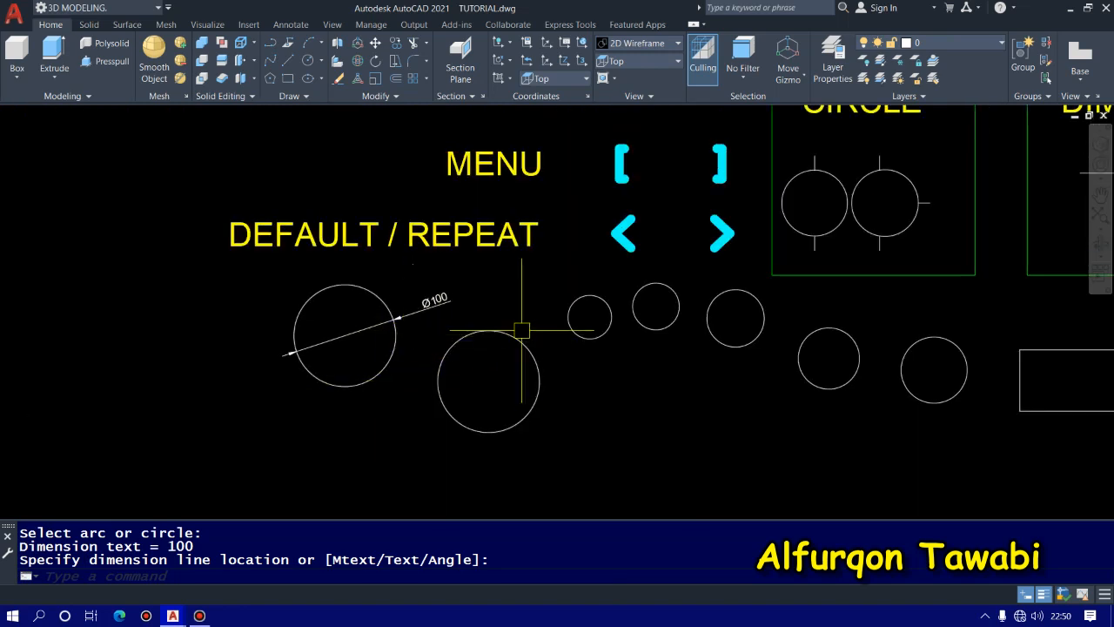
mouse_move(520, 325)
middle_mouse_down()
mouse_move(477, 308)
mouse_move(533, 332)
mouse_move(468, 378)
middle_mouse_up()
type("C")
key("Return")
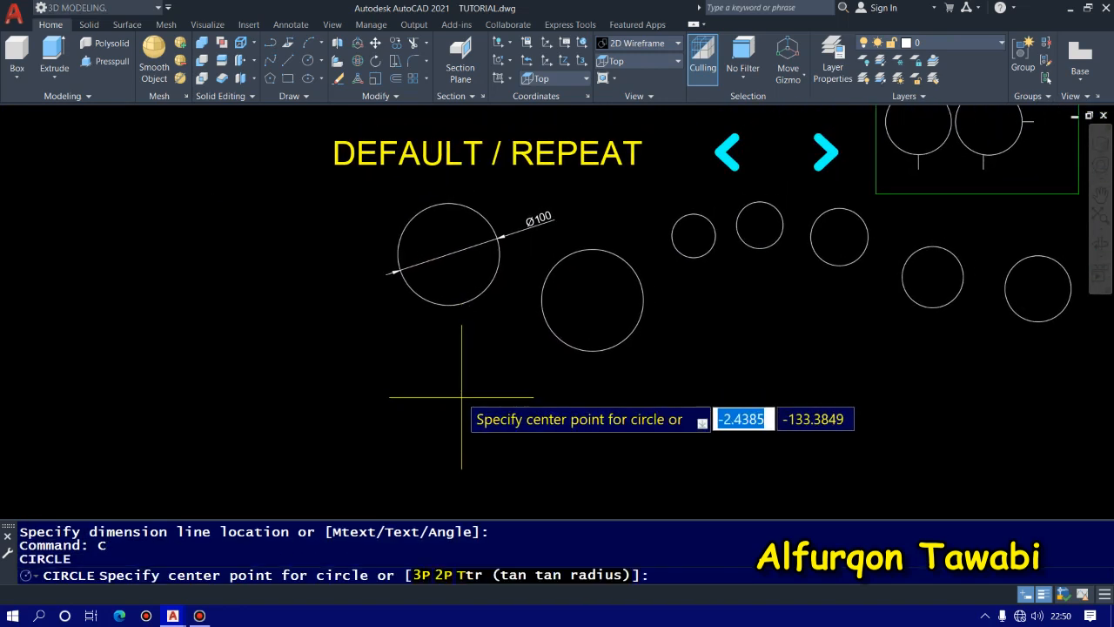
left_click(462, 396)
key("Return")
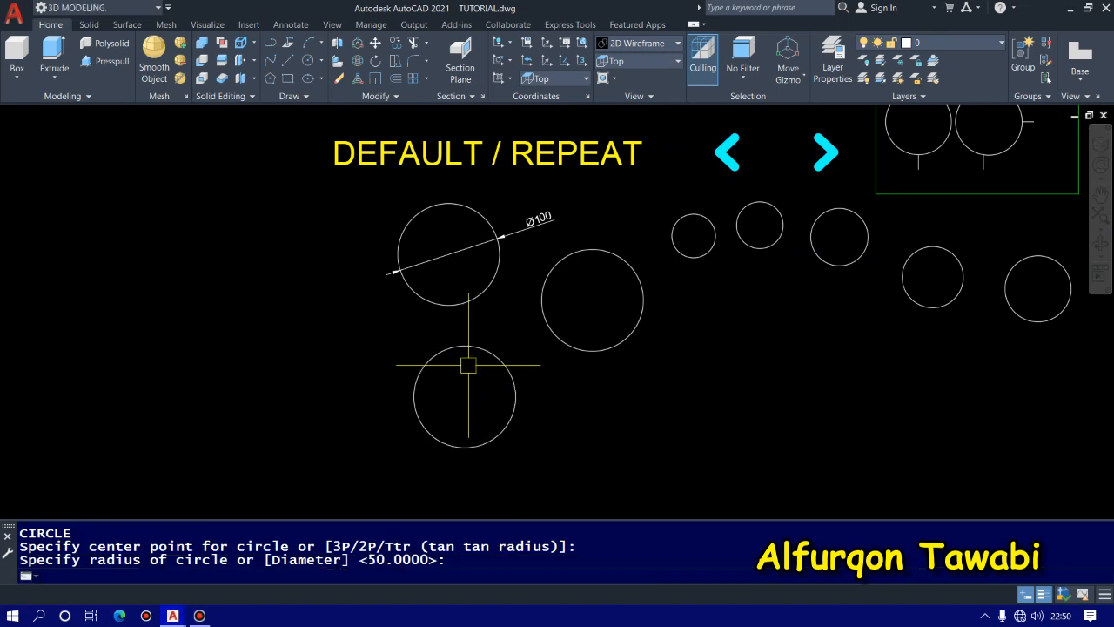
Add a radius dimension to the third circle, placing its text to the lower right.
type("DD")
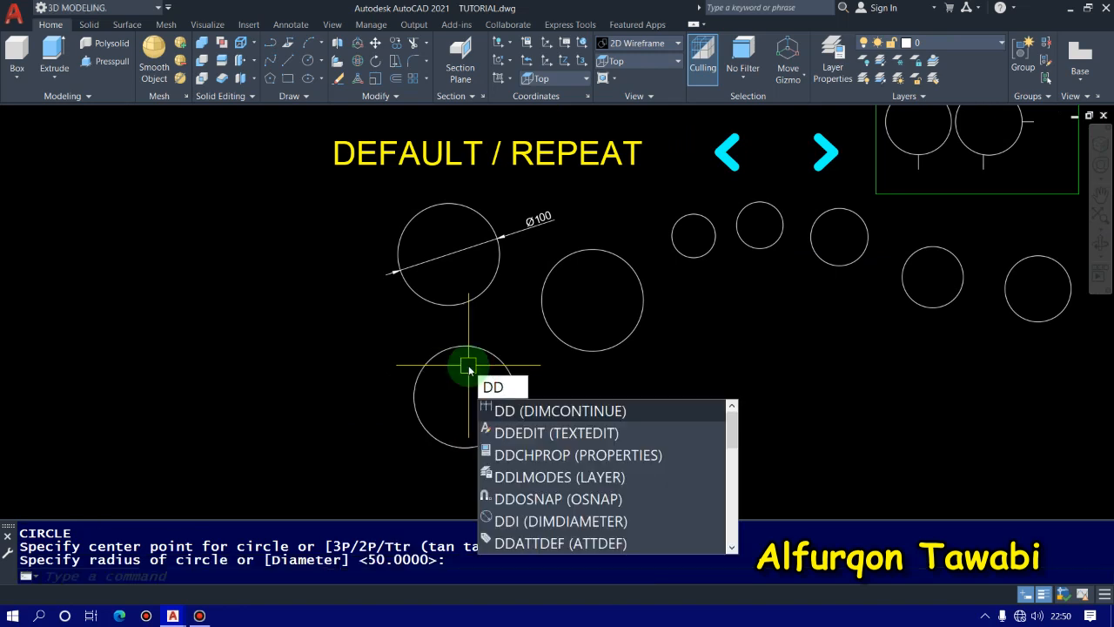
key("Escape")
type("DRA")
key("Return")
left_click(516, 398)
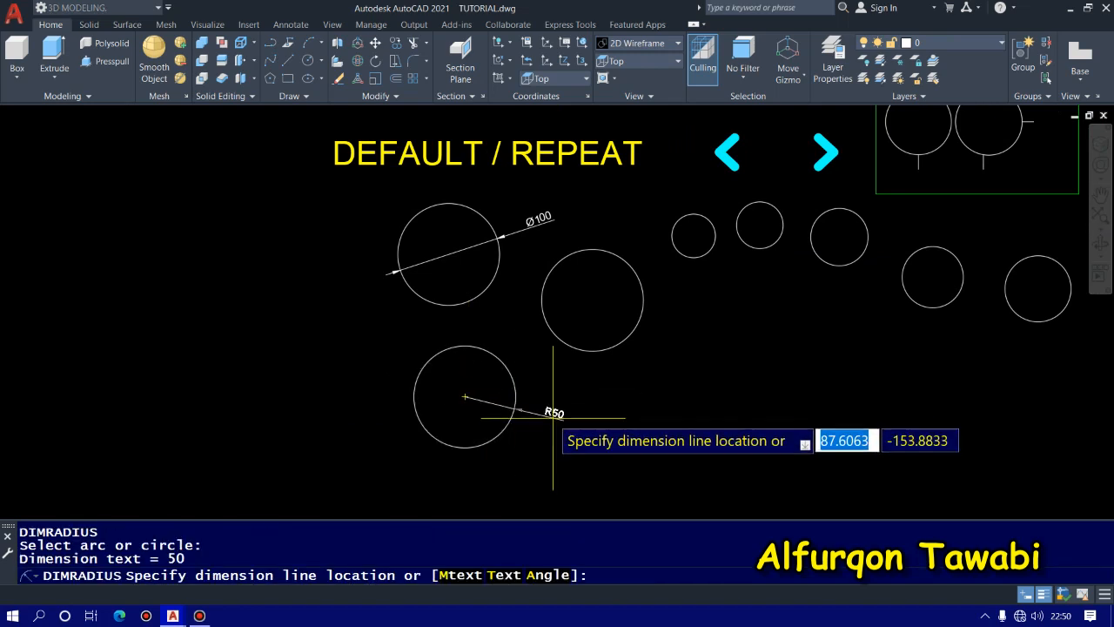
scroll(526, 432, "up", 4)
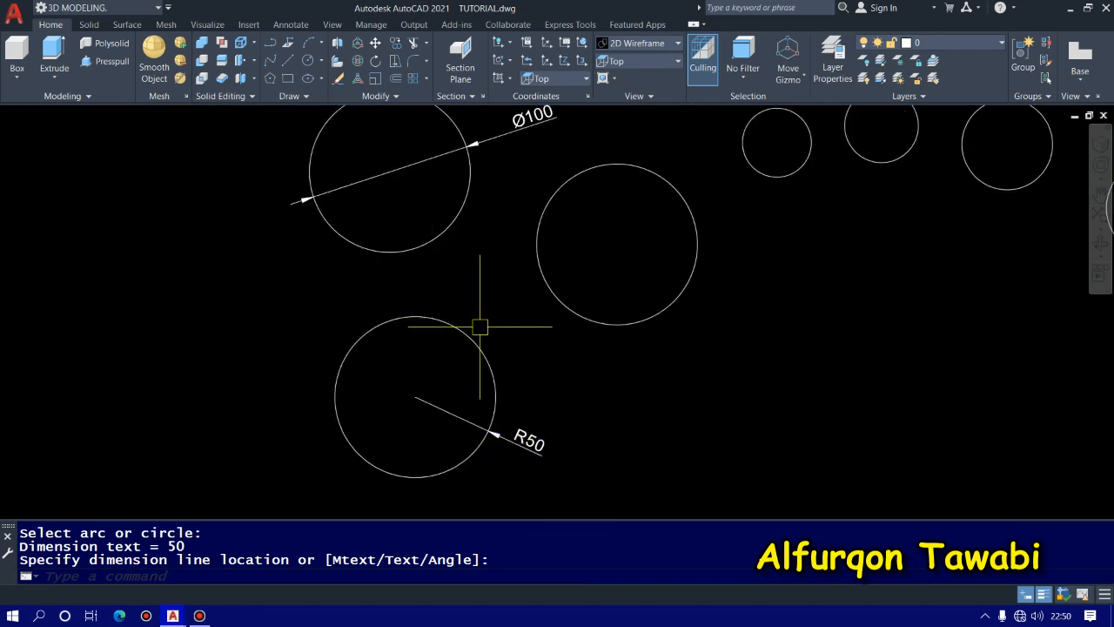
Add a linear dimension below the line in the DIMENSI box, using its two endpoints as the extension line origins.
scroll(463, 378, "down", 4)
middle_click_drag(608, 323, 307, 340)
middle_click_drag(630, 263, 531, 287)
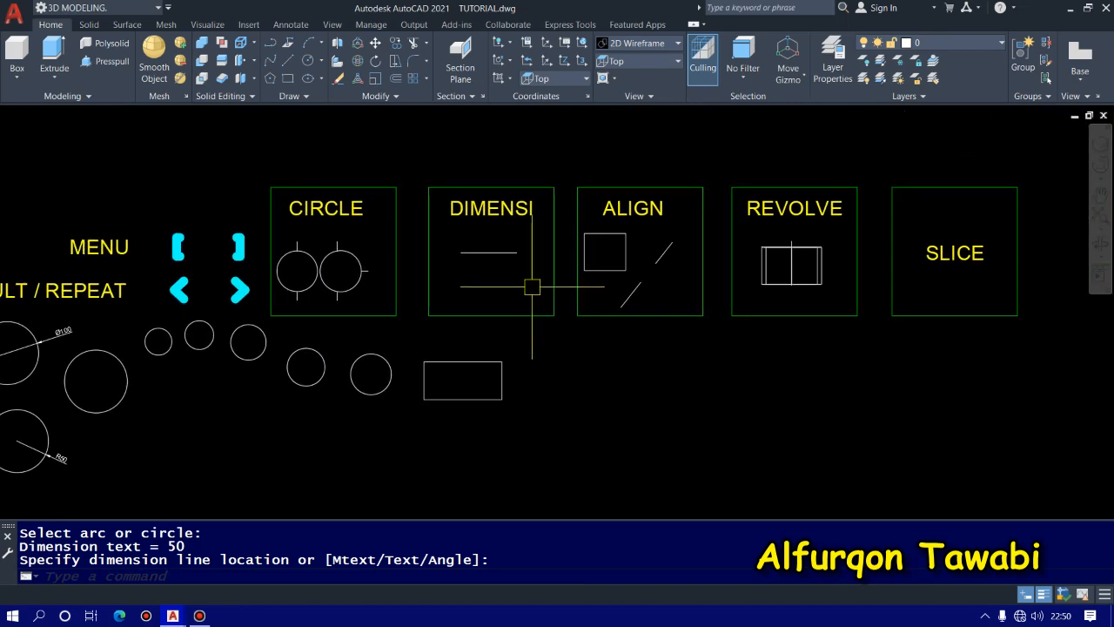
scroll(489, 237, "up", 4)
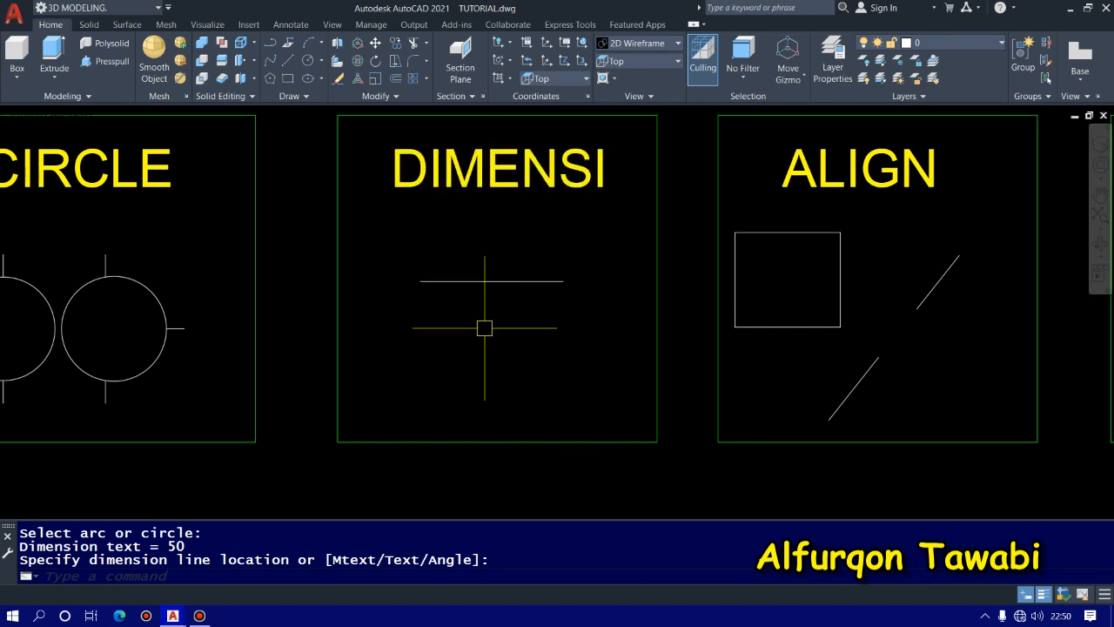
key("Escape")
key("Escape")
key("Escape")
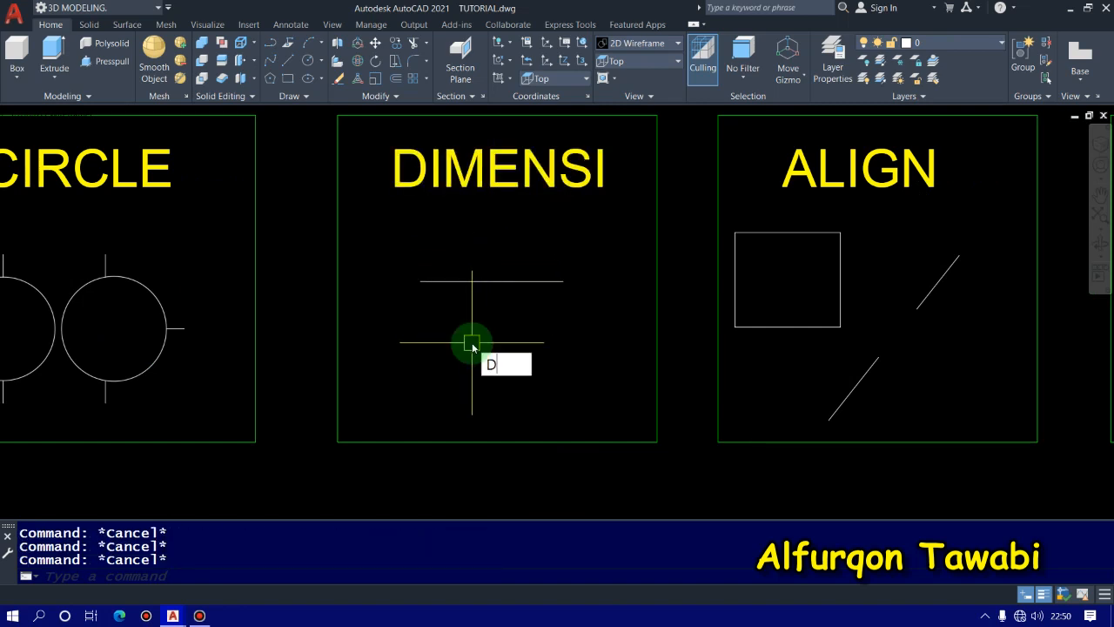
type("L")
key("Escape")
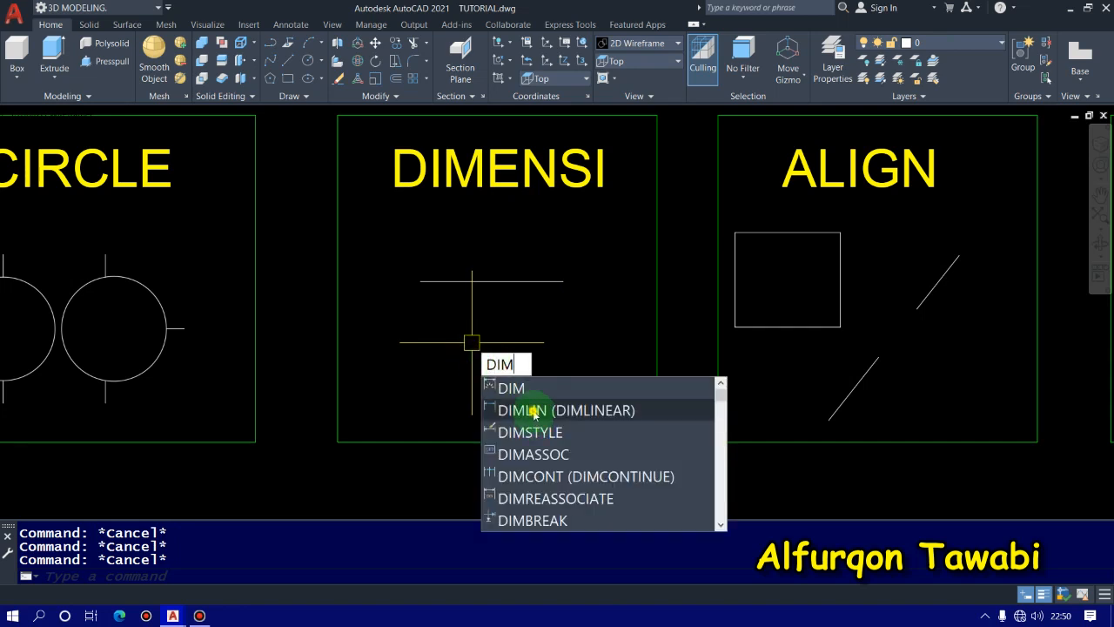
left_click(534, 412)
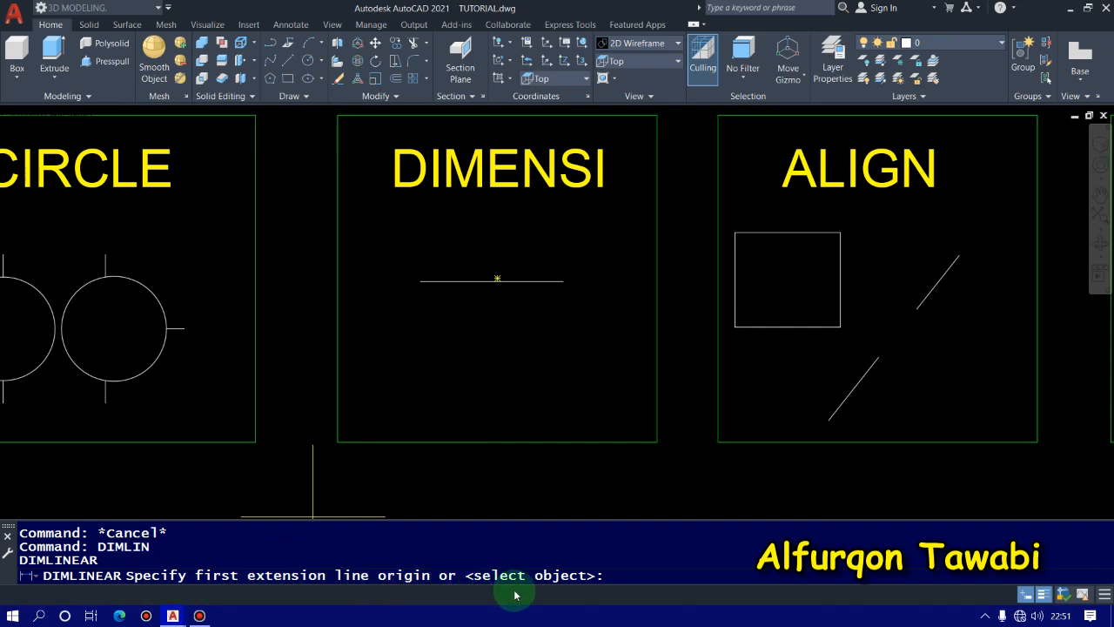
left_click(420, 280)
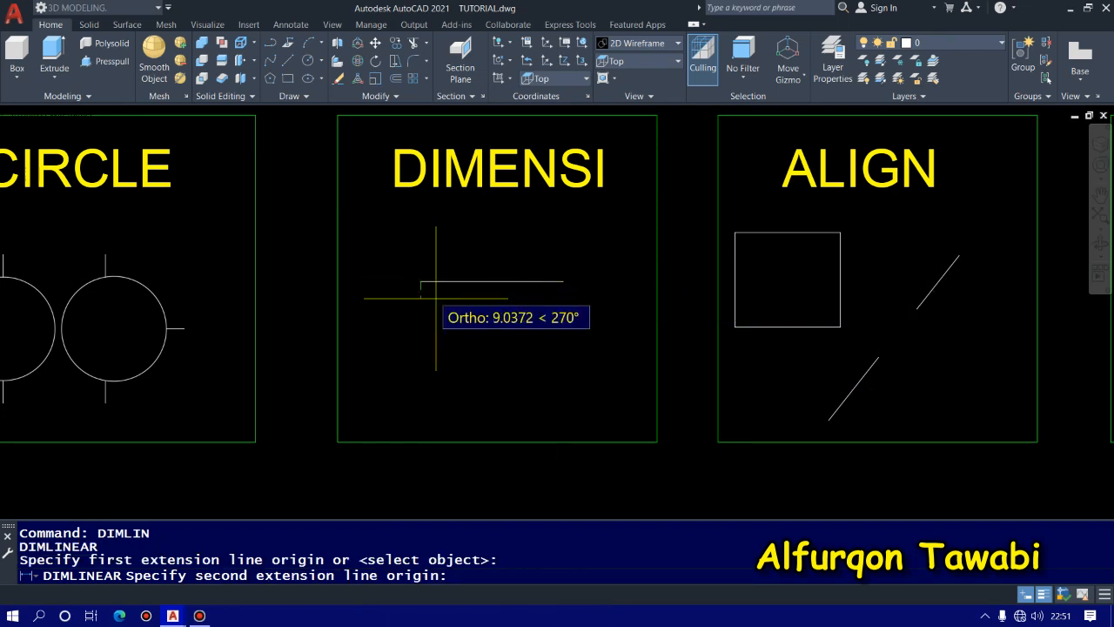
left_click(563, 280)
left_click(548, 349)
Erase the linear dimension below the line in the DIMENSI box.
left_click(540, 389)
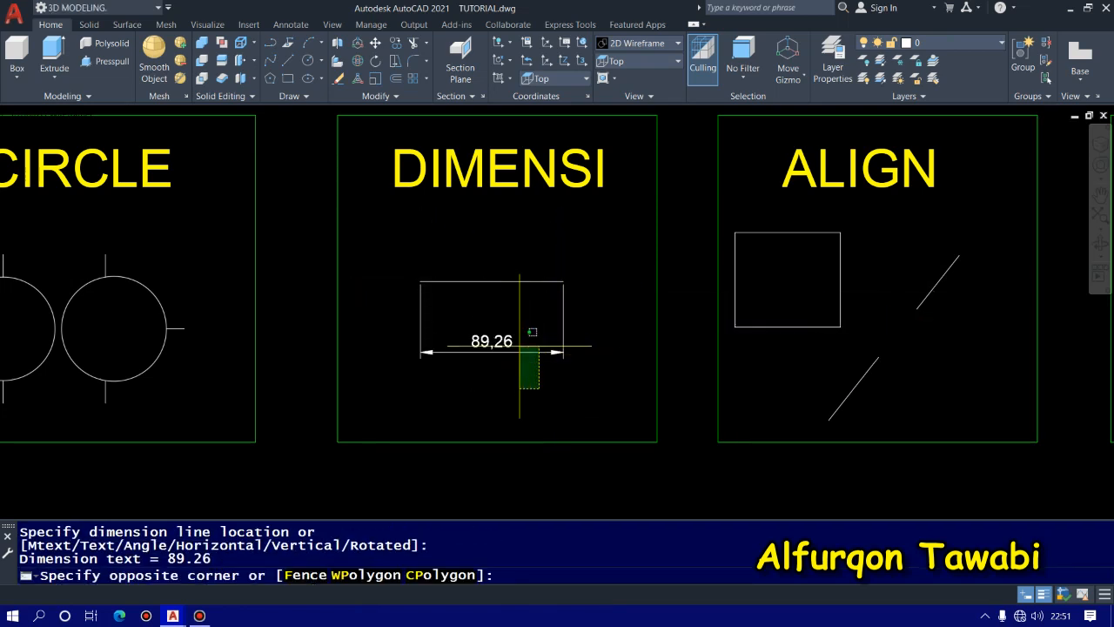
left_click(518, 324)
type("e")
key("Return")
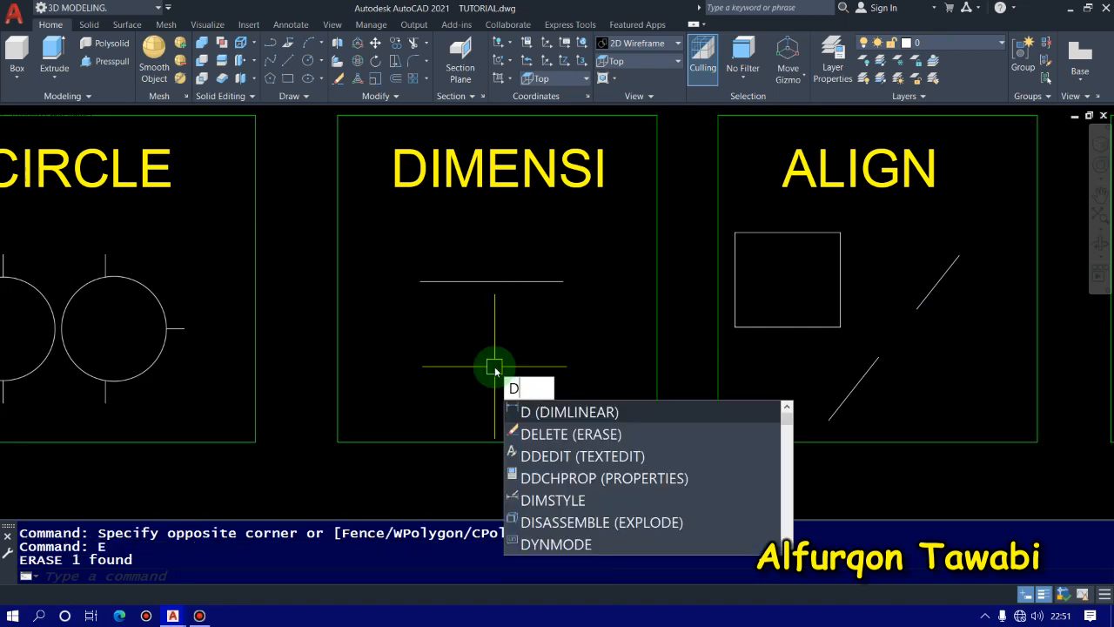
Dimension the line in the DIMENSI box with the linear dimension's default select object option, placing the dimension line below it.
key("Return")
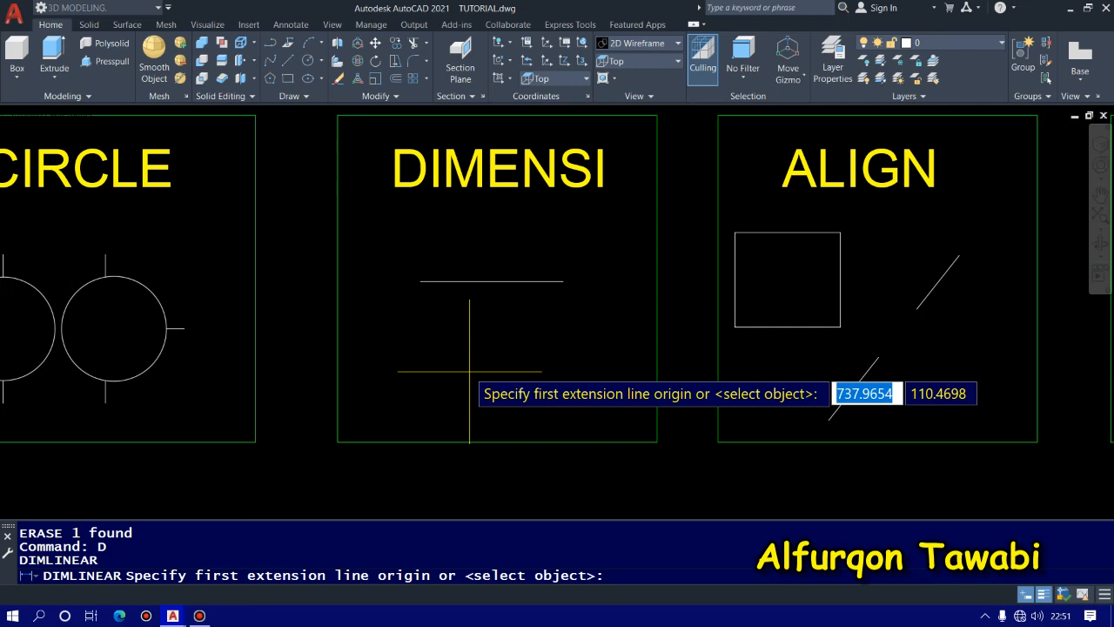
key("Return")
left_click(484, 281)
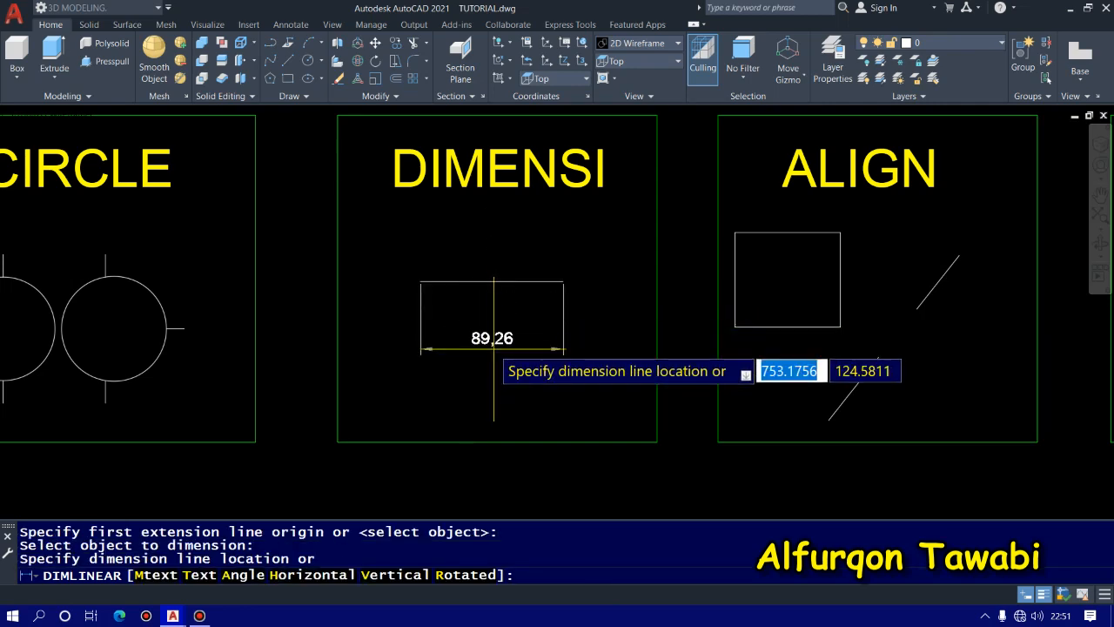
left_click(494, 349)
Draw a horizontal line about 659 long in the empty area beneath the small rectangle.
scroll(483, 261, "down", 3)
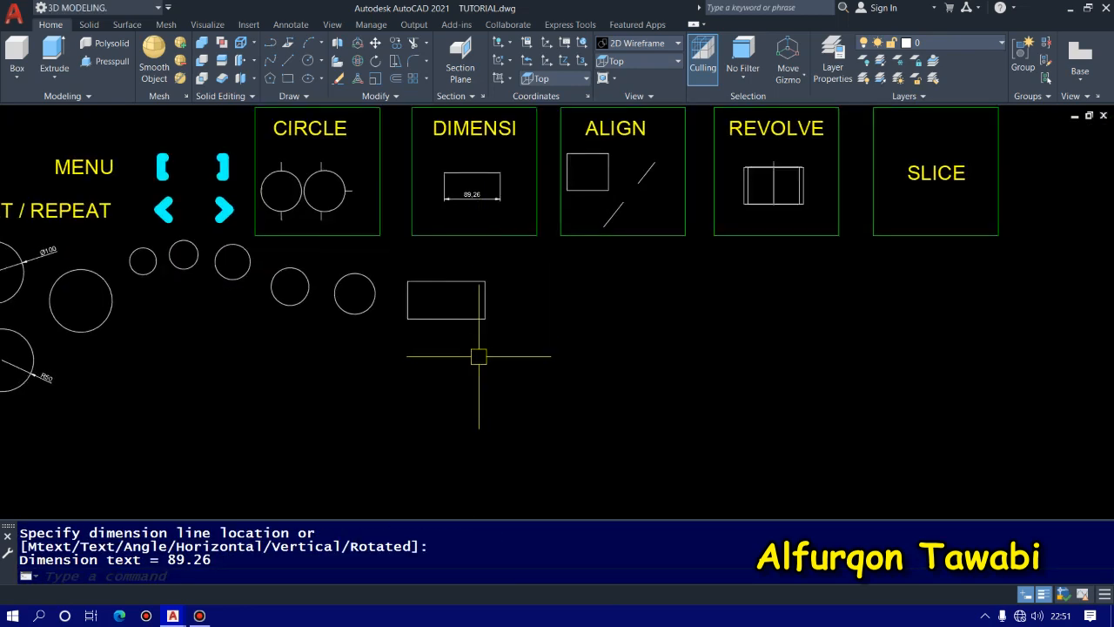
type("l")
key("Return")
left_click(401, 367)
left_click(814, 367)
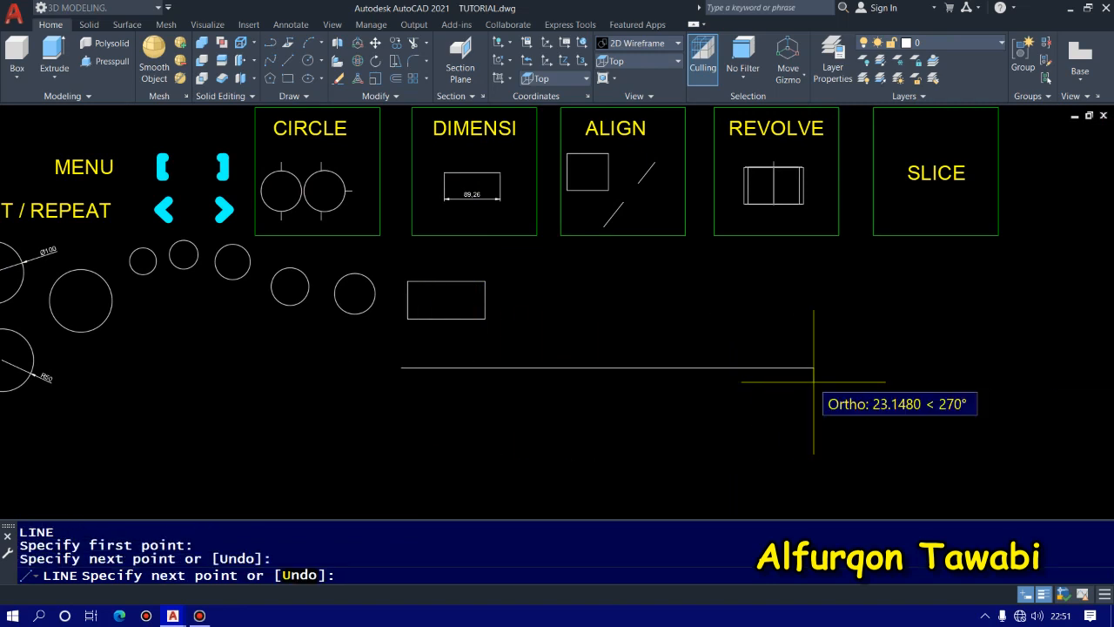
key("Escape")
Start a linear dimension for the line beneath the rectangle and examine both of the line's endpoints up close.
middle_click_drag(621, 426, 530, 411)
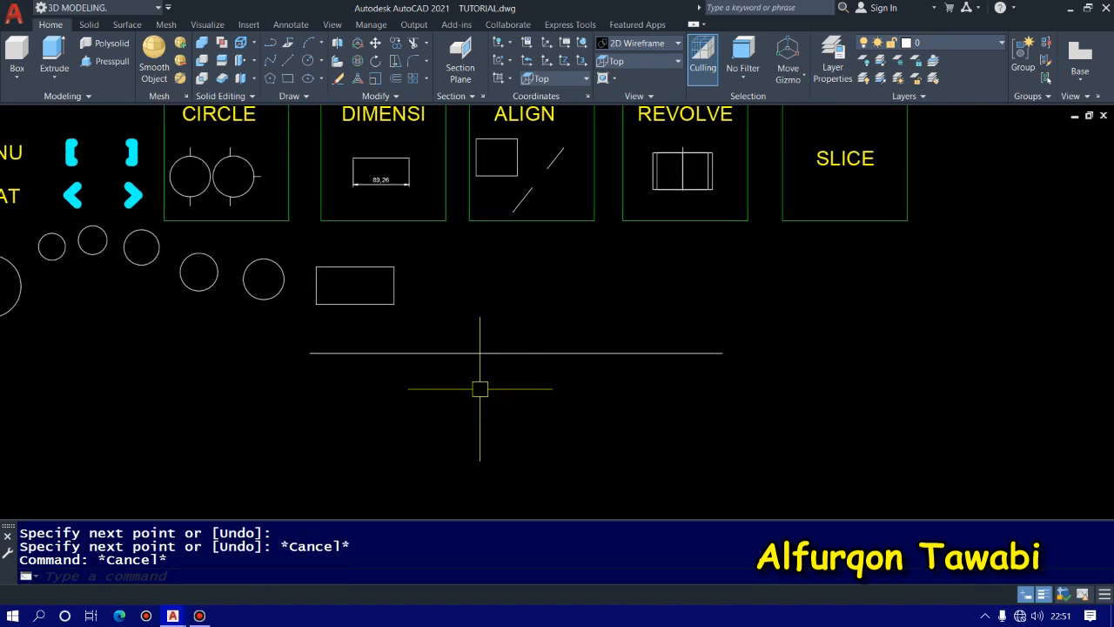
type("D")
key("Return")
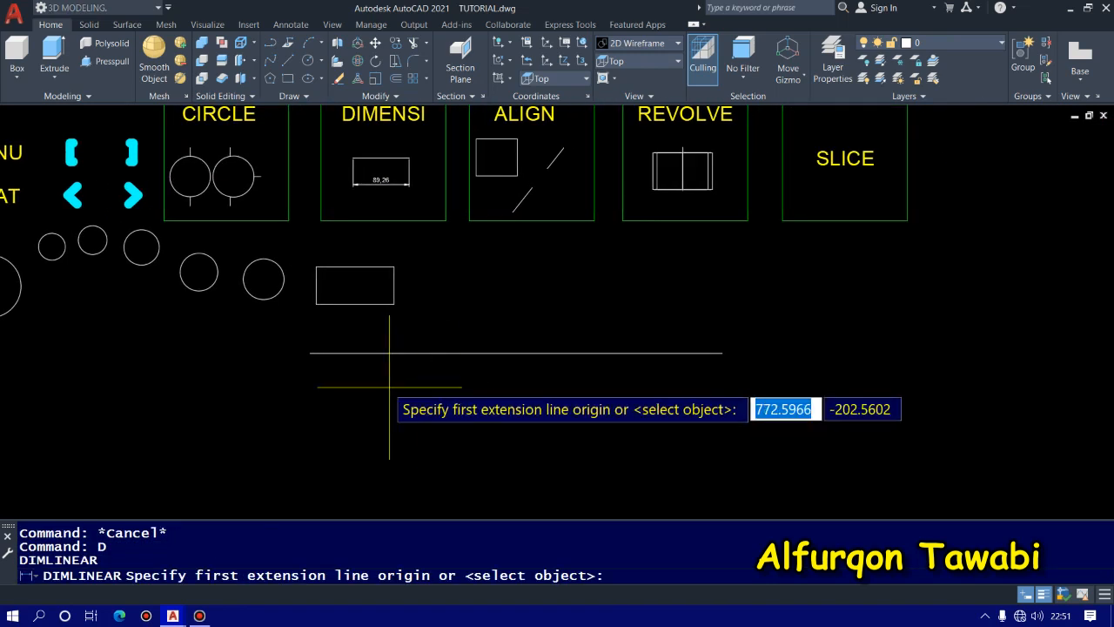
scroll(331, 368, "up", 2)
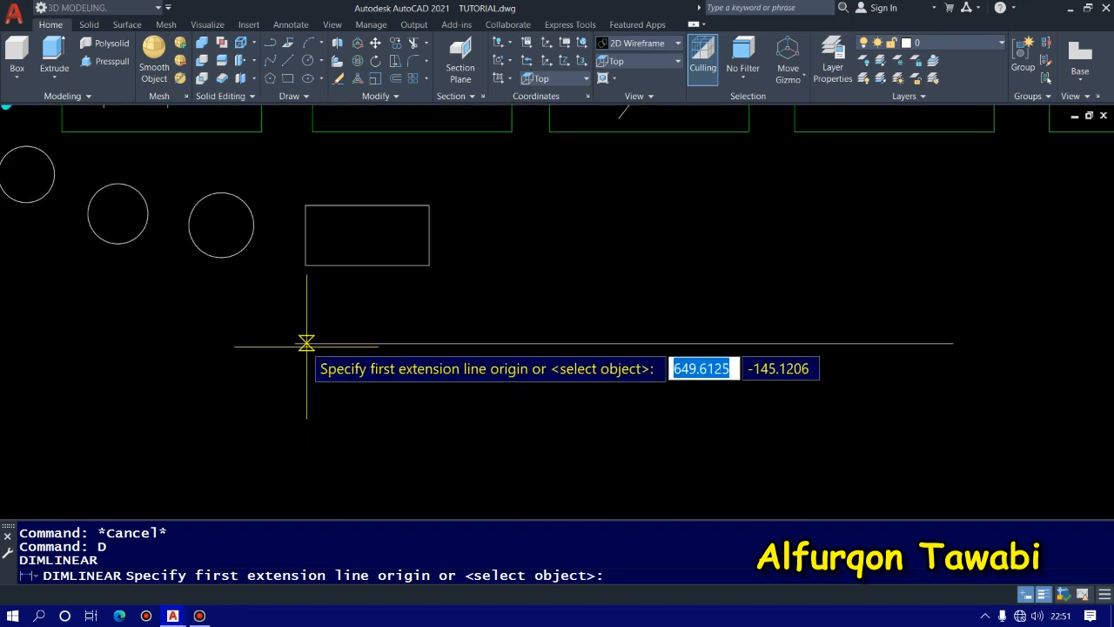
scroll(306, 342, "up", 2)
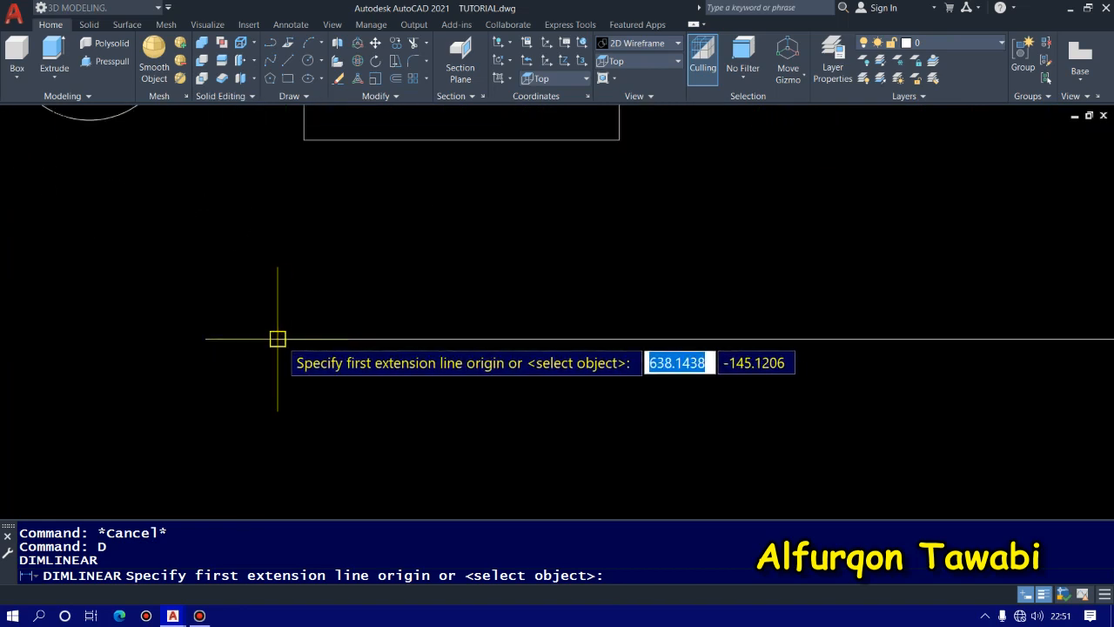
scroll(277, 339, "down", 3)
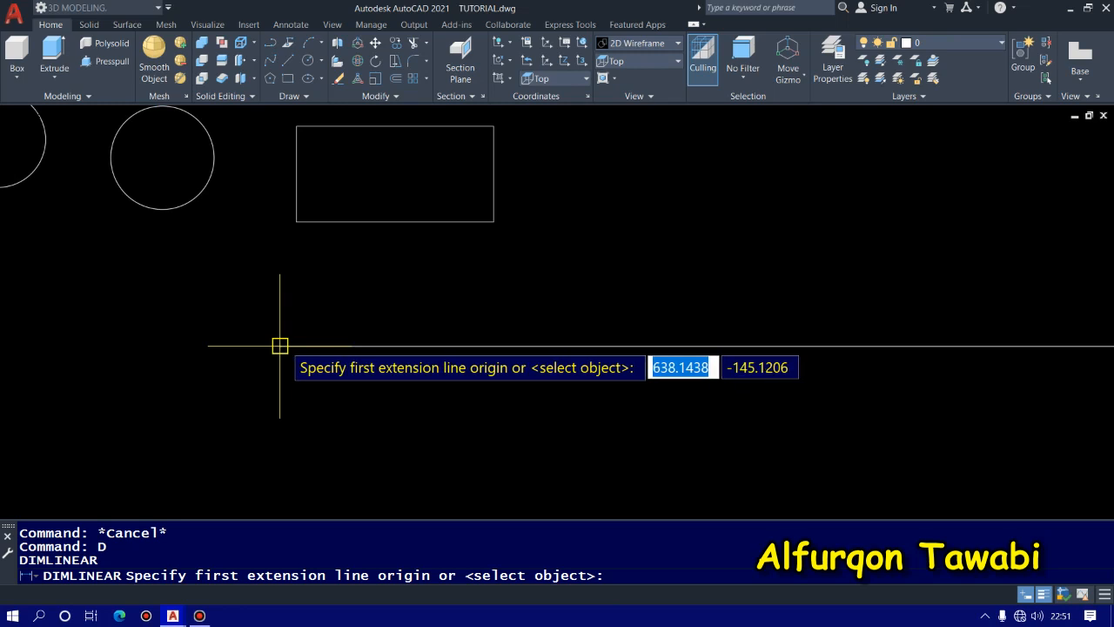
scroll(280, 345, "up", 4)
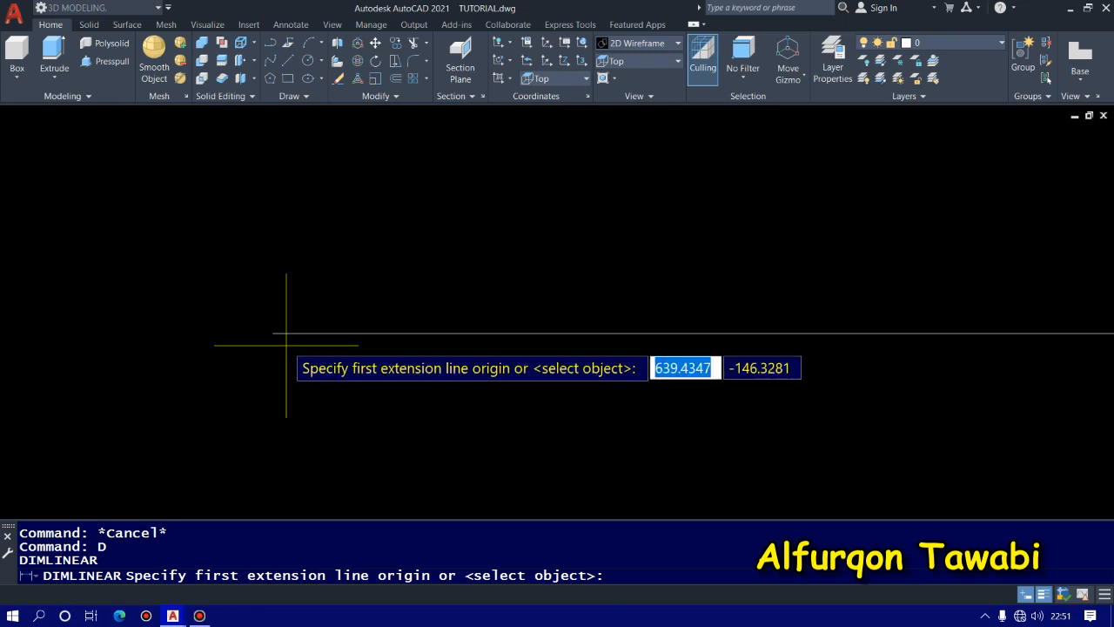
scroll(530, 356, "down", 4)
scroll(539, 357, "down", 2)
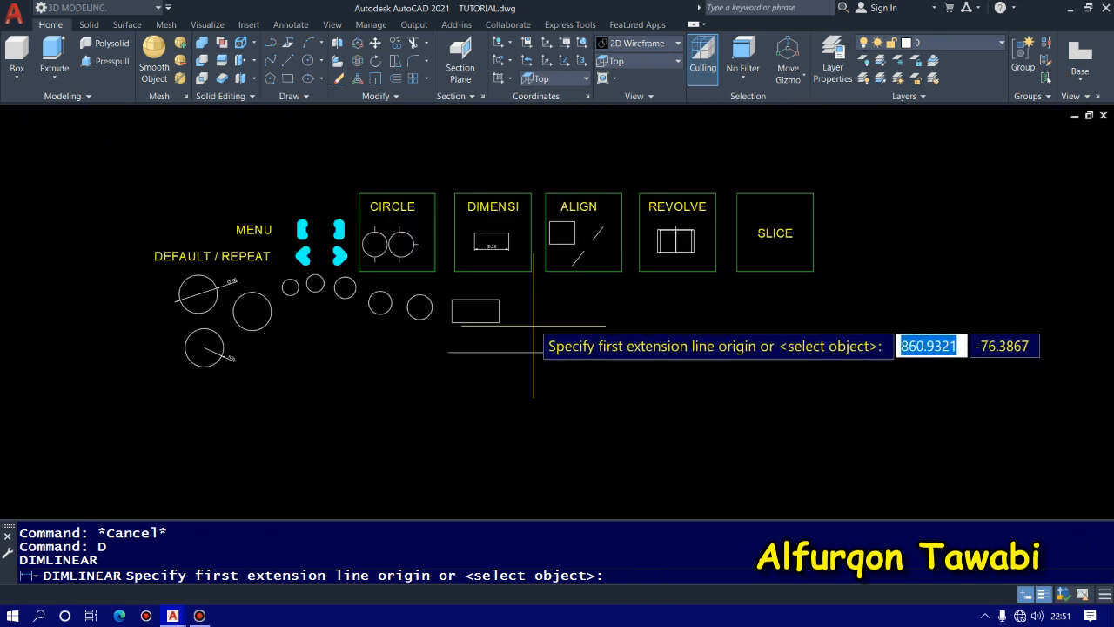
scroll(684, 323, "up", 5)
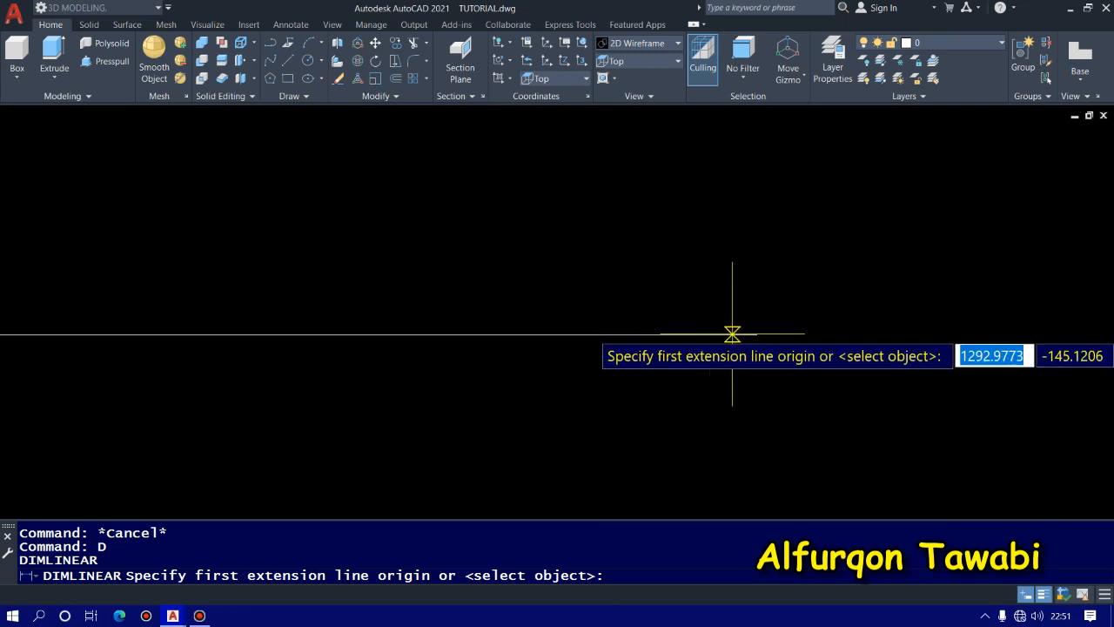
scroll(657, 324, "down", 4)
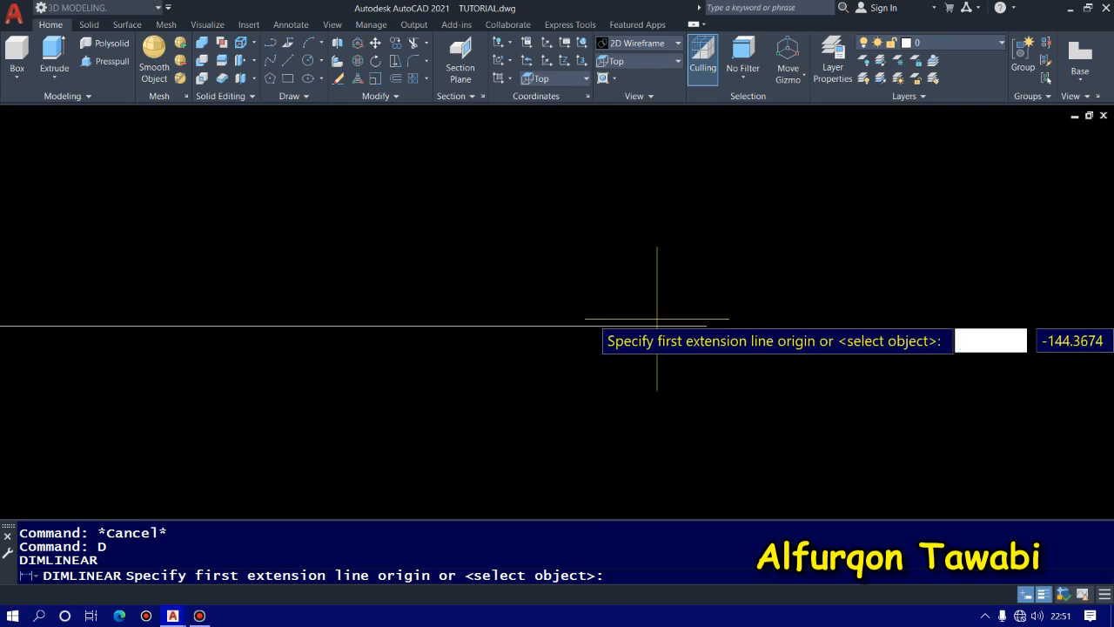
scroll(542, 386, "down", 4)
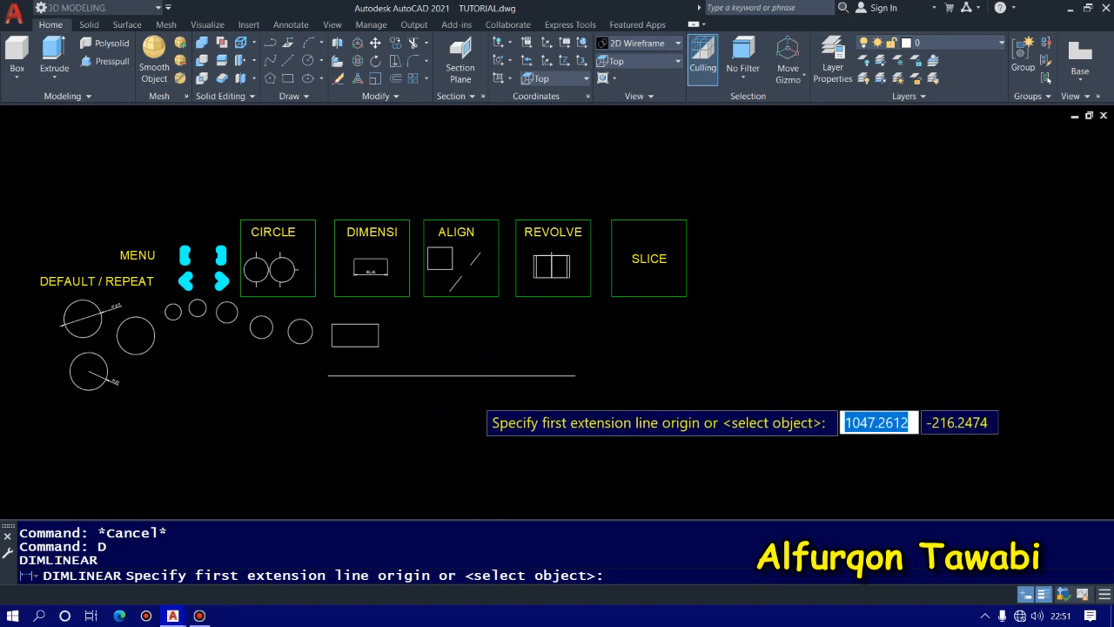
scroll(474, 398, "up", 2)
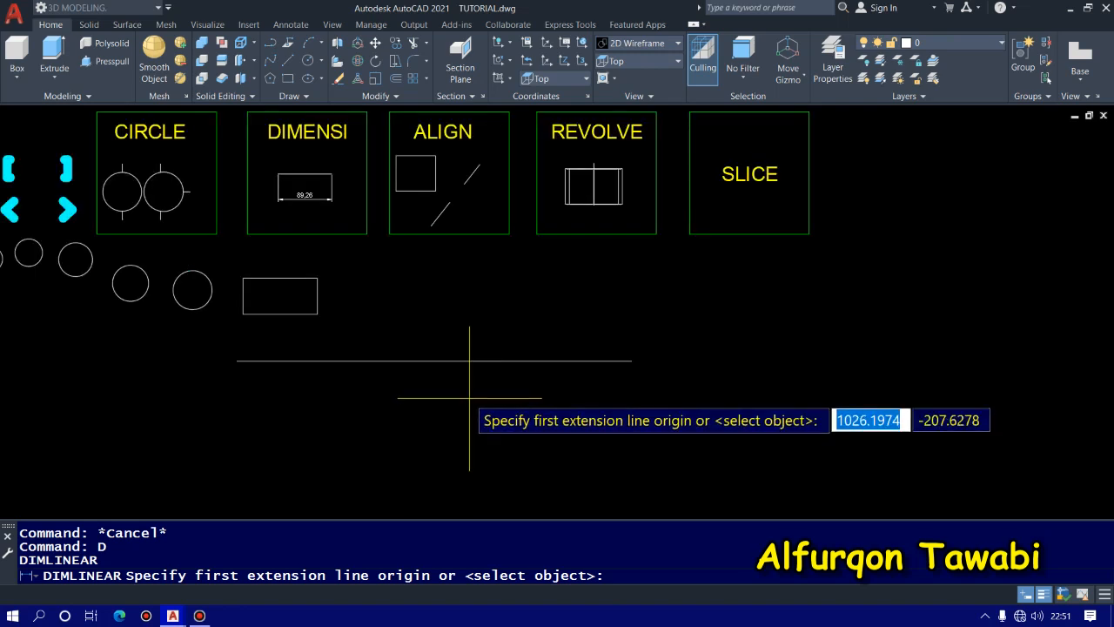
Use the default select object option to dimension the line beneath the rectangle, placing the dimension line below it.
key("Return")
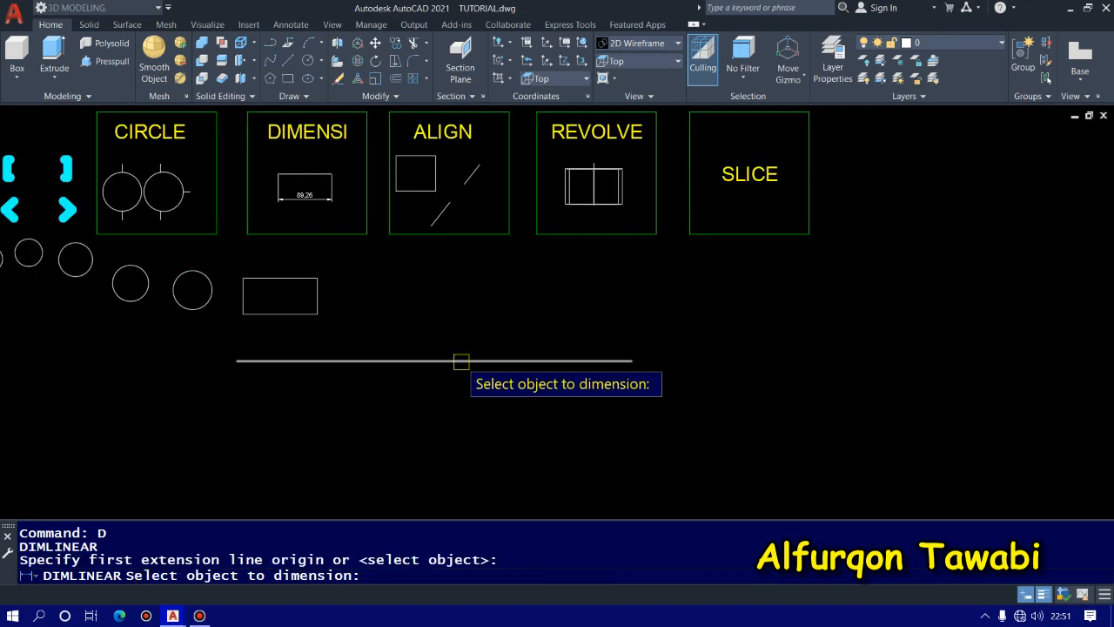
left_click(461, 361)
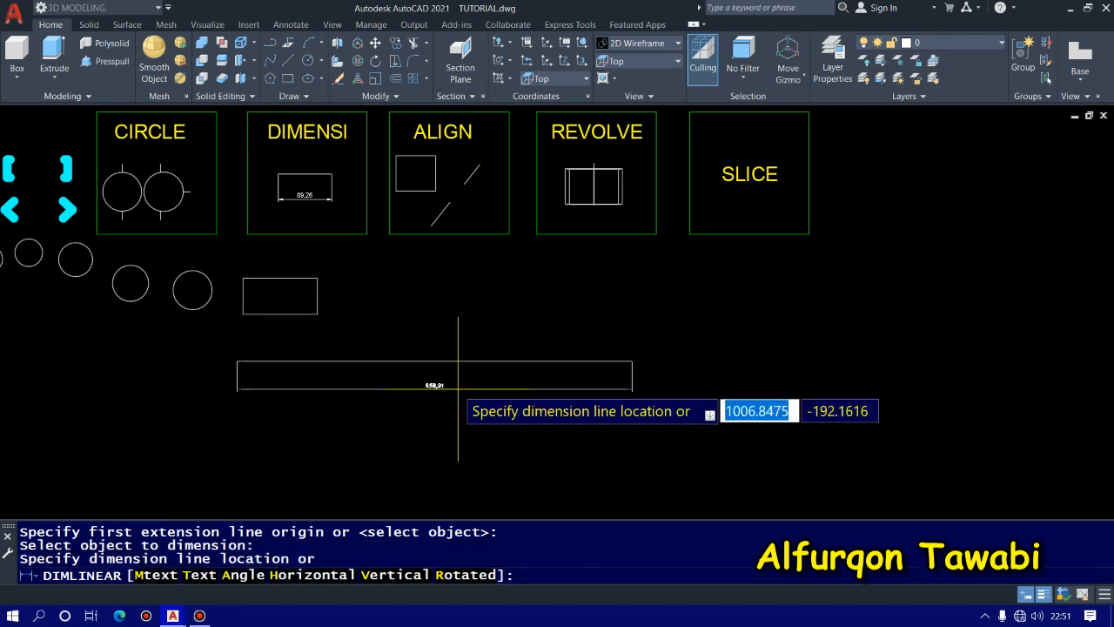
left_click(371, 382)
scroll(374, 381, "up", 3)
scroll(378, 382, "down", 2)
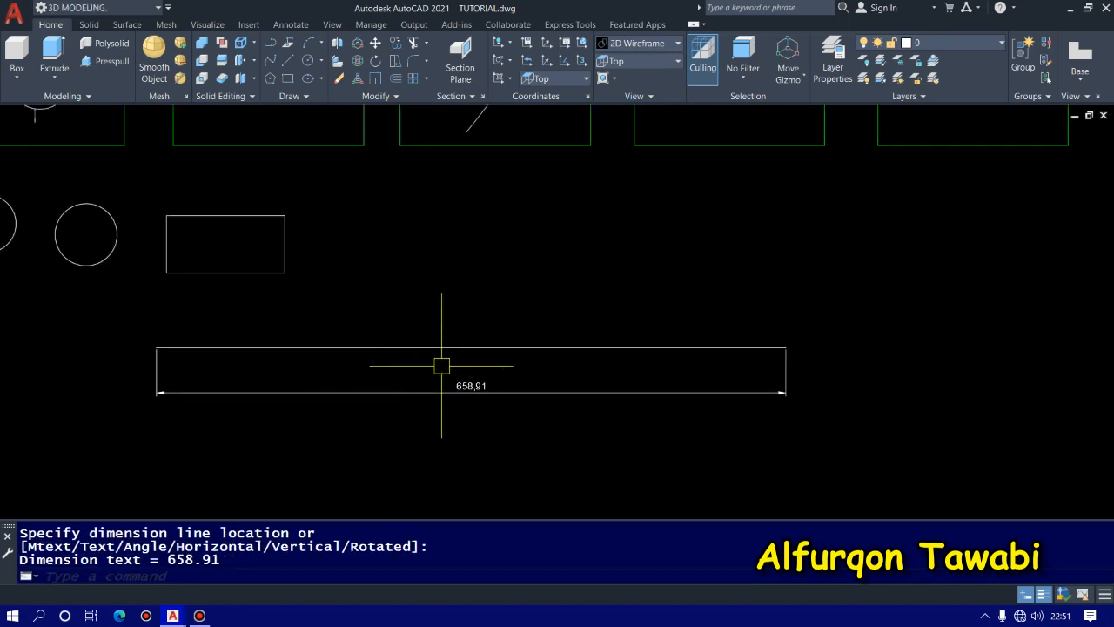
scroll(425, 363, "down", 3)
middle_click_drag(411, 400, 406, 338)
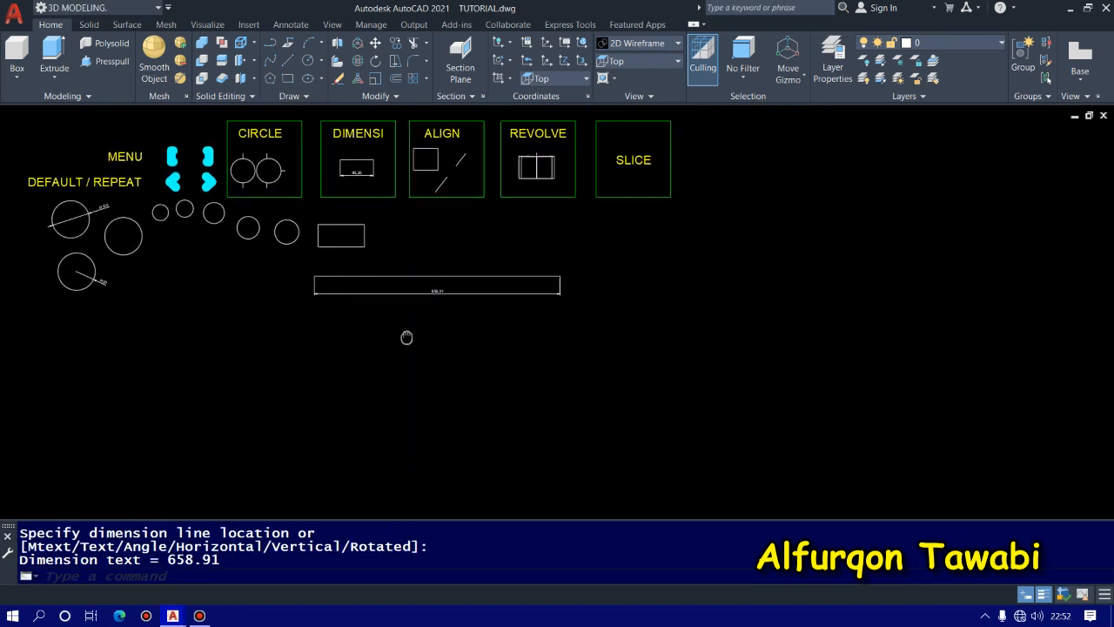
type("l")
key("Return")
key("Escape")
Draw a much longer horizontal line, about 3266 long, below the dimensioned line.
type("l")
key("Return")
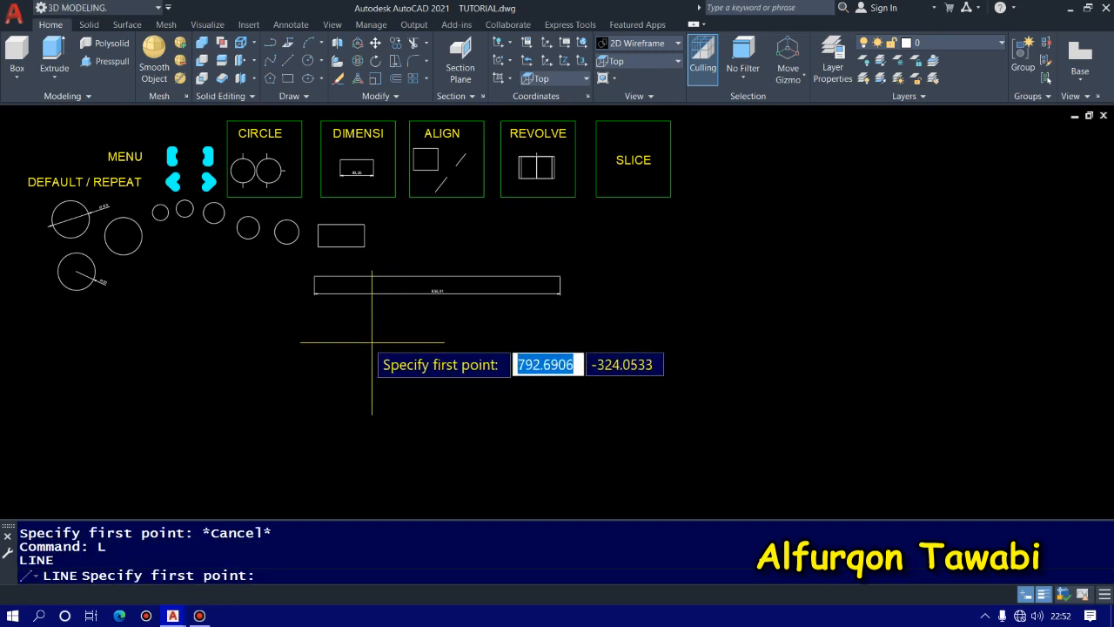
left_click(194, 335)
scroll(435, 375, "down", 2)
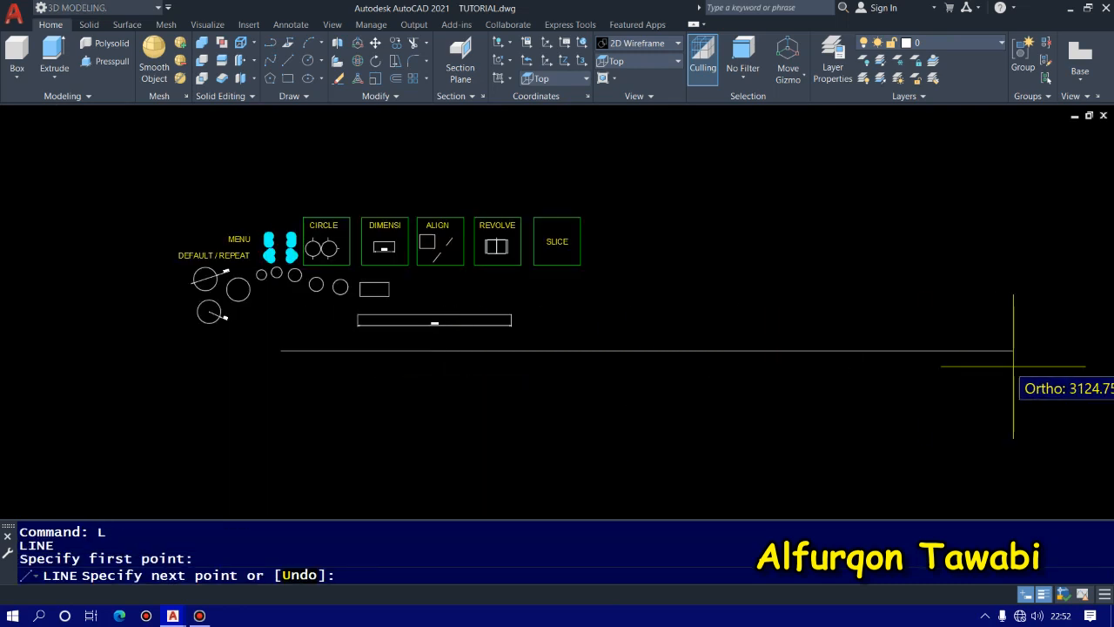
left_click(1042, 357)
key("Escape")
Add a linear dimension below the longest line, accepting the default select object option and selecting the line itself.
middle_click_drag(544, 431, 490, 385)
type("d")
key("Return")
key("Return")
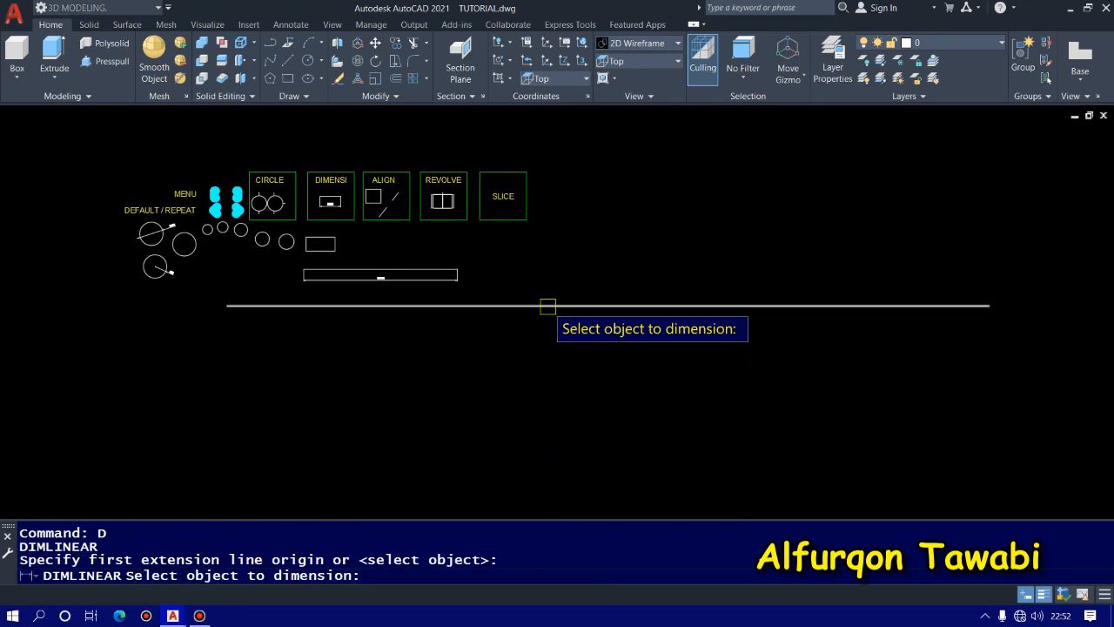
left_click(547, 306)
left_click(522, 337)
Check both ends and the text of the longest line's dimension, and erase that line together with its dimension.
scroll(236, 311, "up", 4)
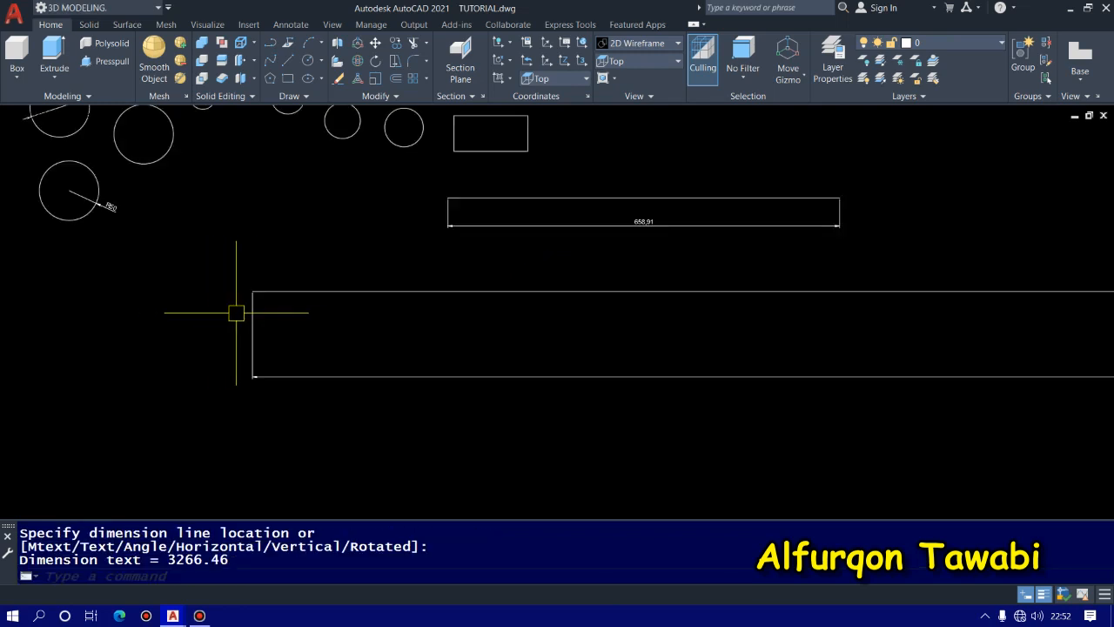
scroll(252, 291, "down", 4)
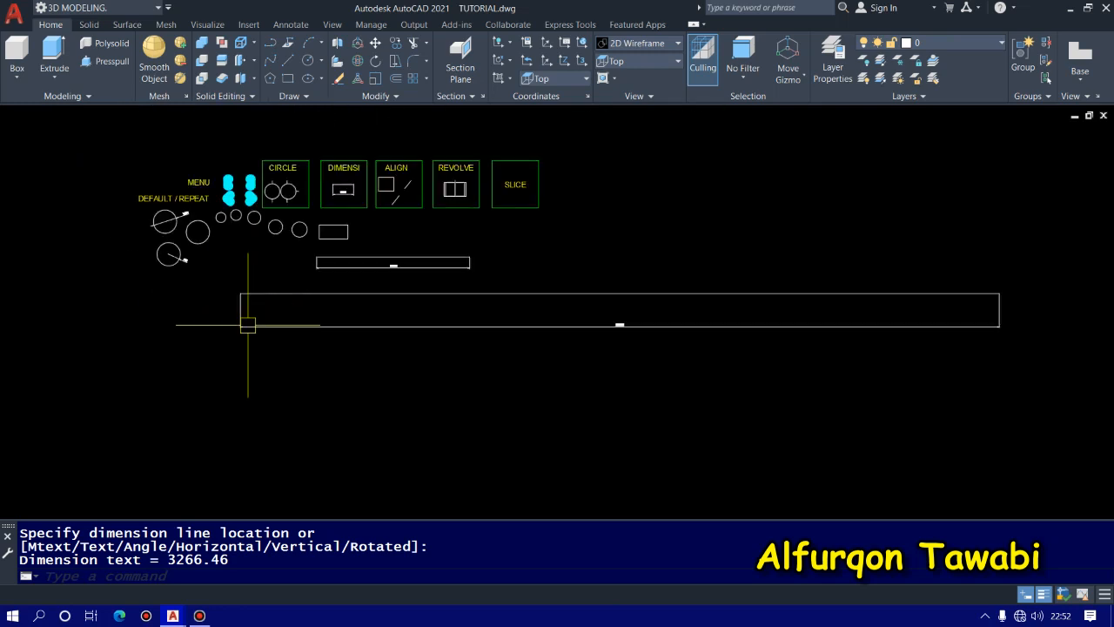
scroll(995, 288, "up", 4)
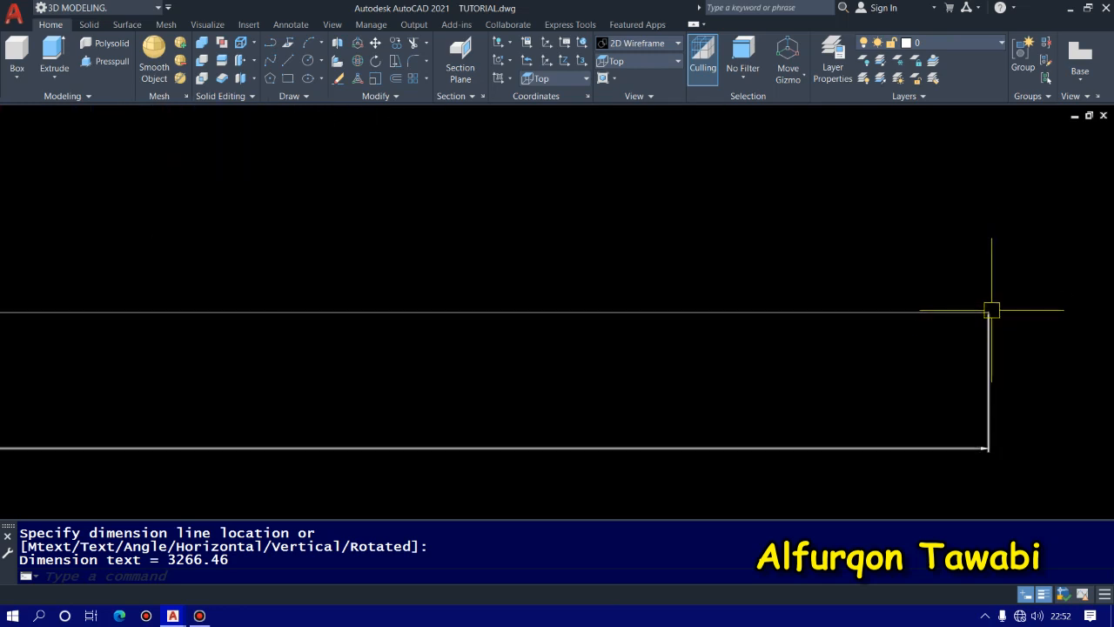
scroll(962, 332, "down", 5)
scroll(726, 370, "up", 3)
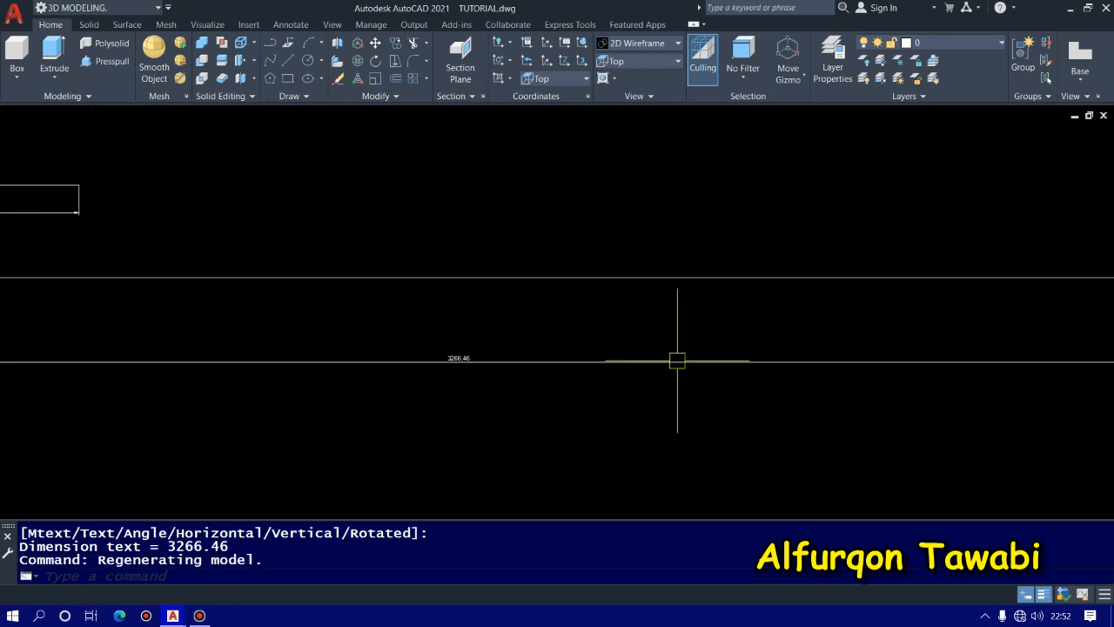
scroll(608, 372, "down", 3)
left_click(661, 435)
left_click(551, 338)
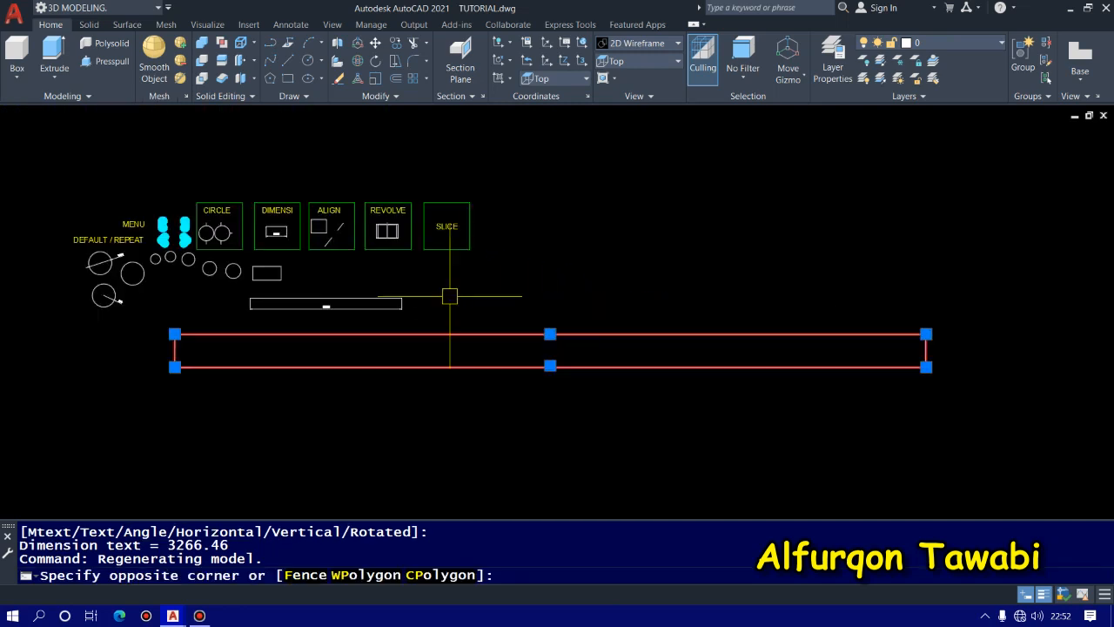
type("E")
key("Return")
Examine the square and the two slanted lines inside the ALIGN box.
scroll(232, 277, "up", 4)
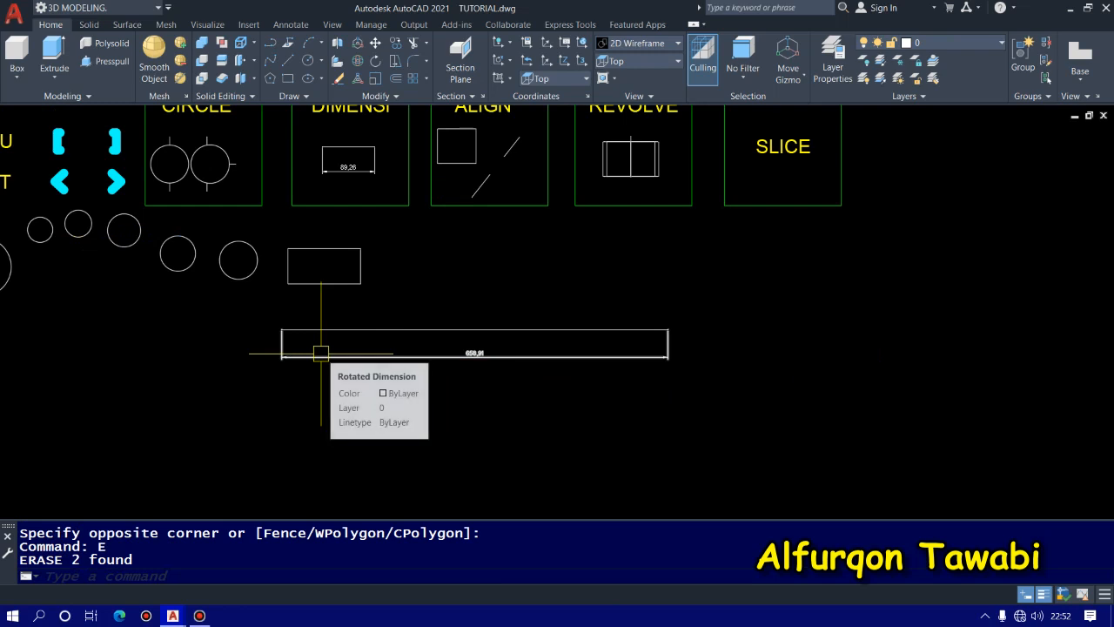
scroll(292, 284, "up", 4)
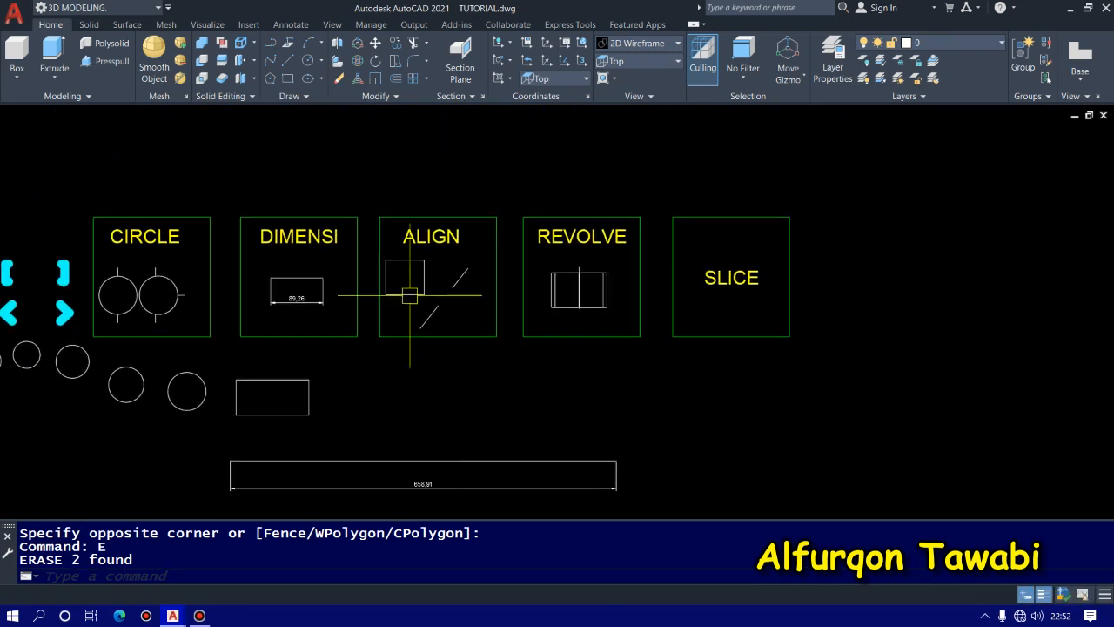
middle_click_drag(568, 299, 445, 259)
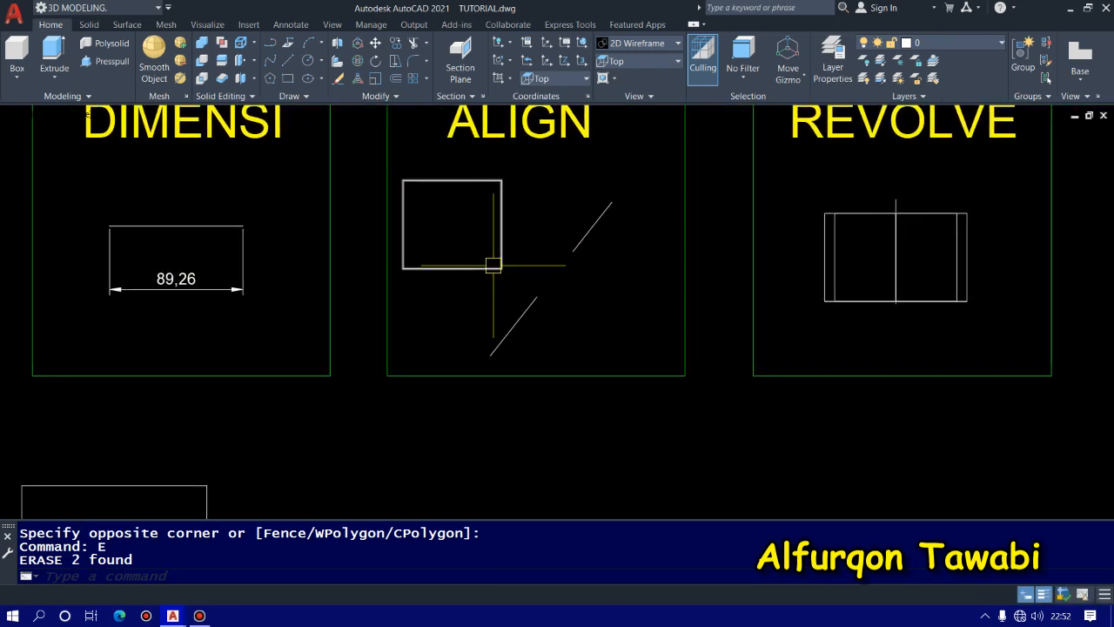
mouse_move(515, 264)
middle_mouse_down()
mouse_move(451, 294)
mouse_move(462, 311)
middle_mouse_up()
scroll(563, 245, "down", 4)
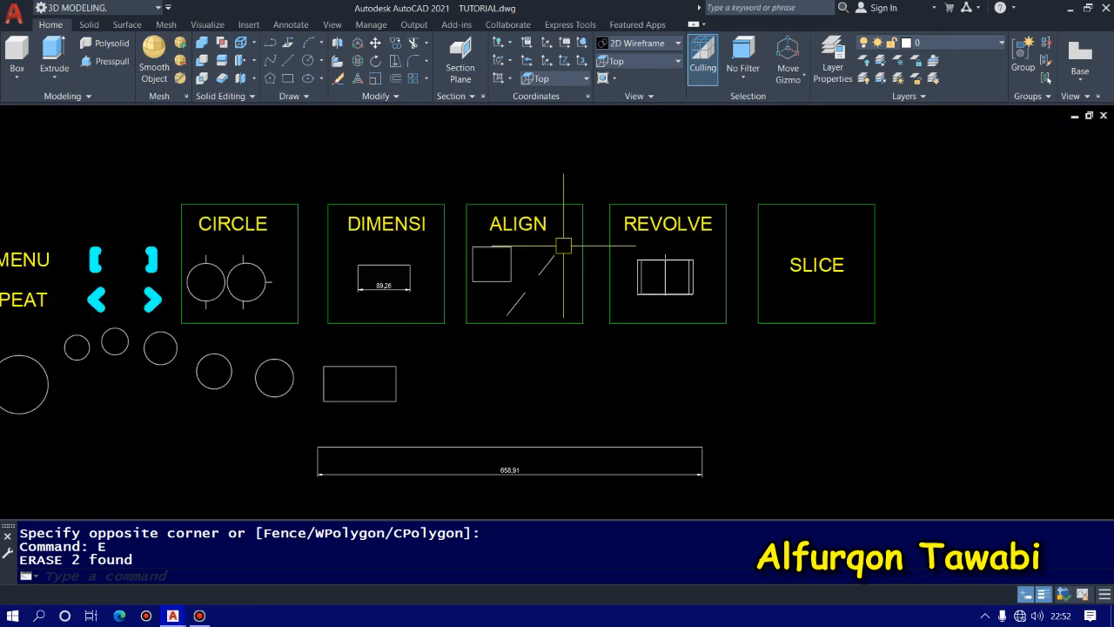
scroll(535, 265, "up", 4)
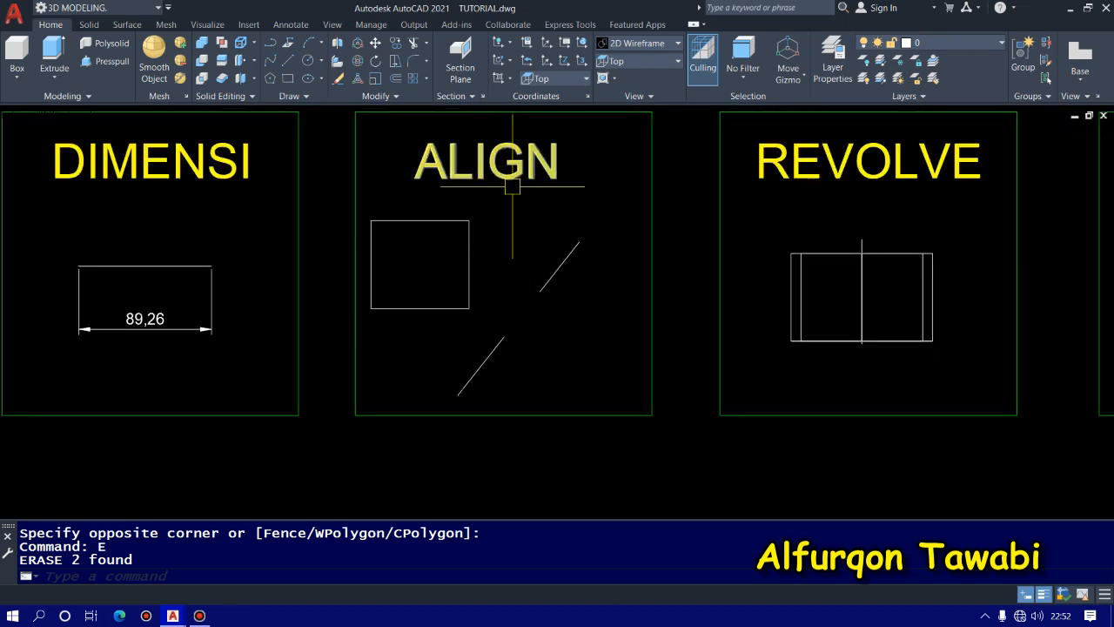
middle_click_drag(505, 261, 477, 294)
scroll(439, 330, "up", 2)
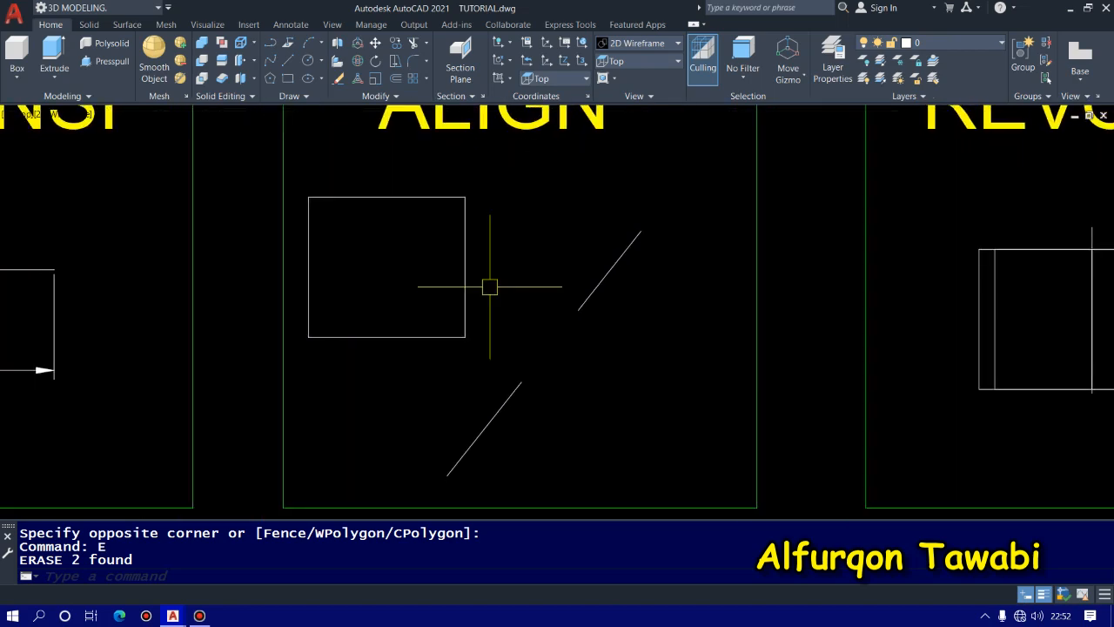
key("Escape")
scroll(488, 341, "down", 4)
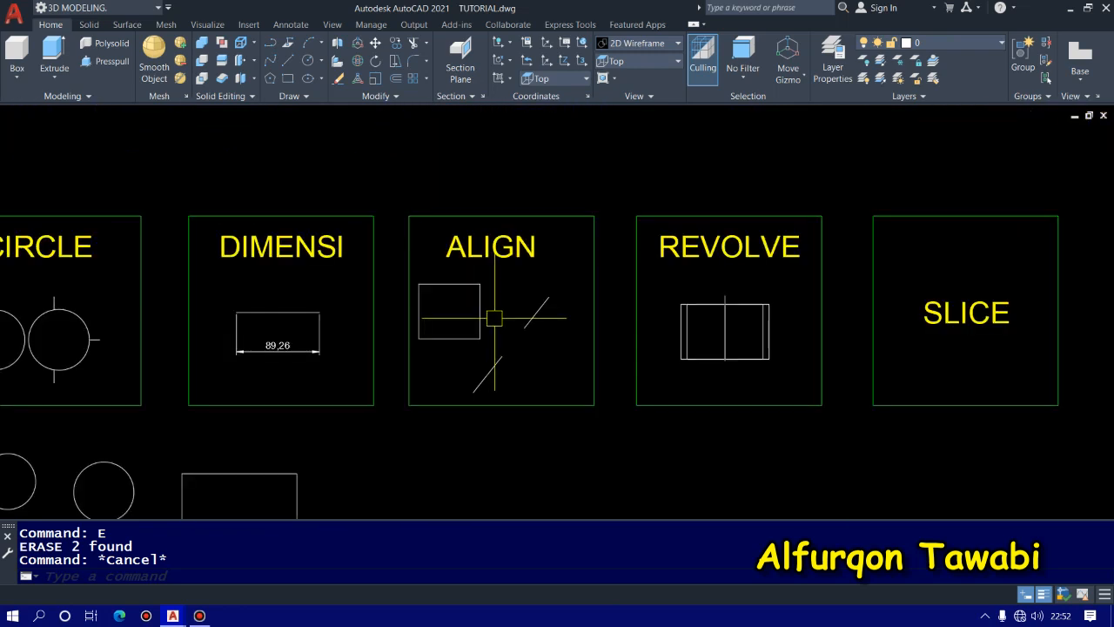
scroll(494, 318, "up", 4)
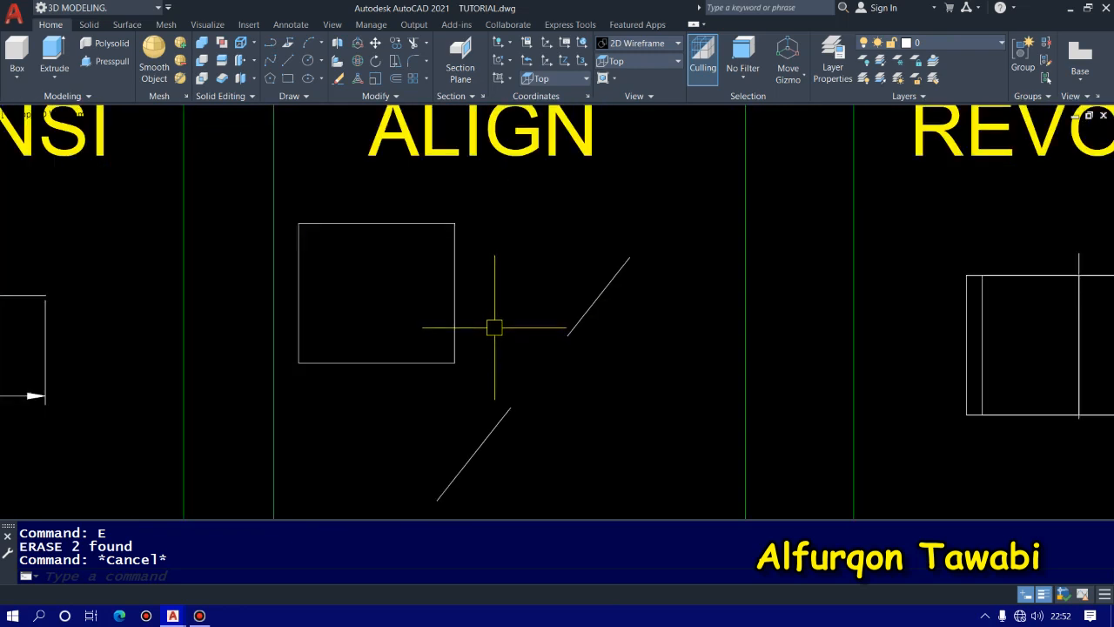
Align the square's bottom edge between the facing endpoints of the two slanted lines, skipping the third point and scaling it to the alignment points.
type("ALI")
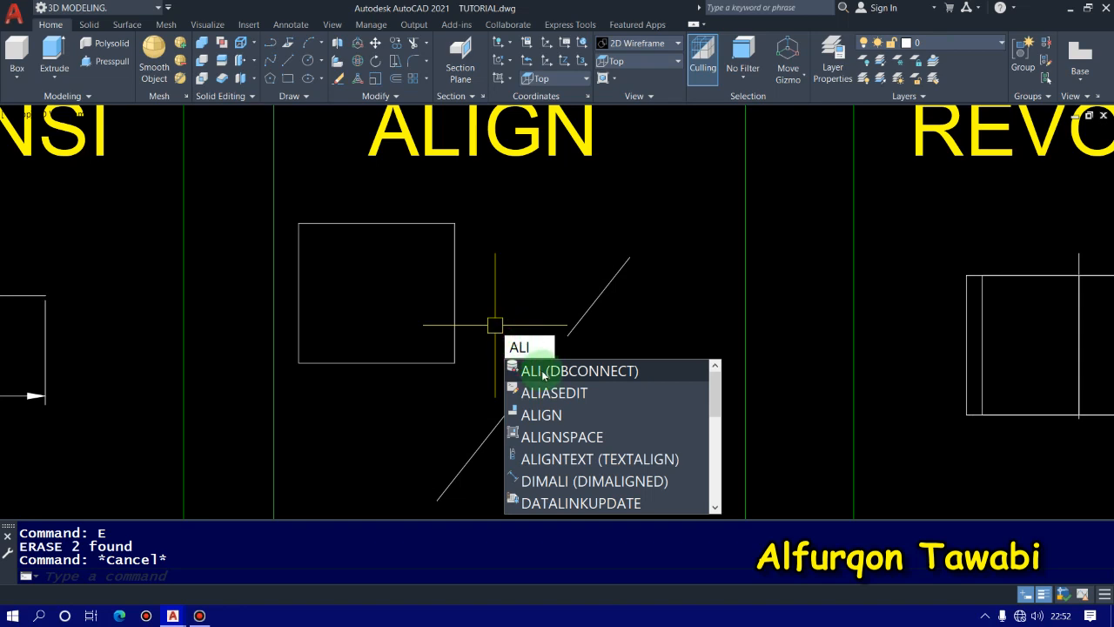
left_click(541, 414)
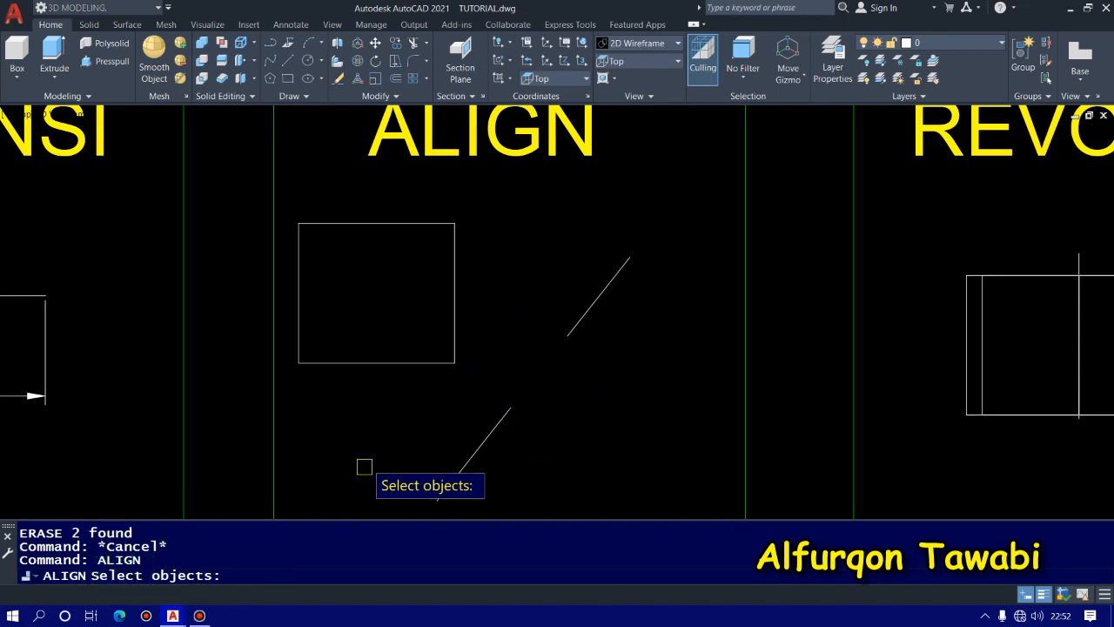
left_click(406, 364)
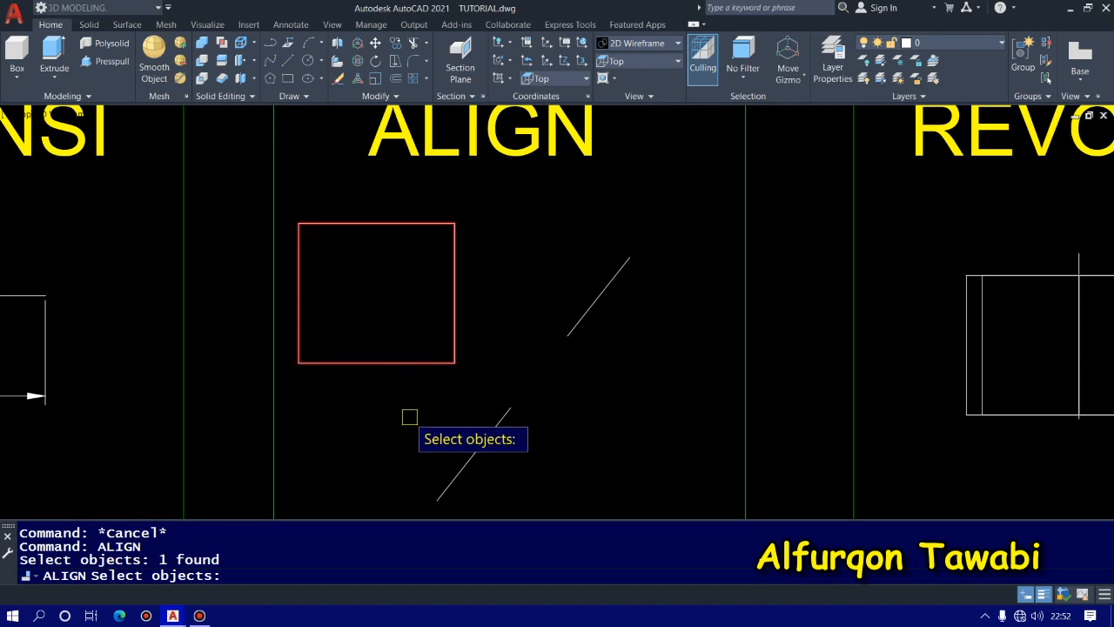
key("Return")
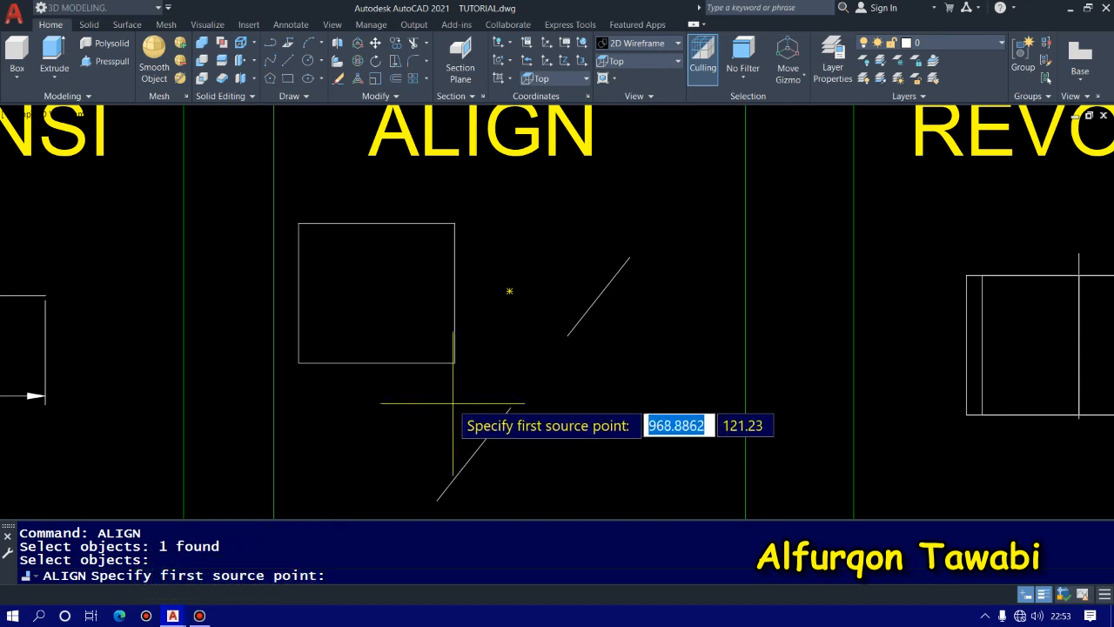
left_click(298, 362)
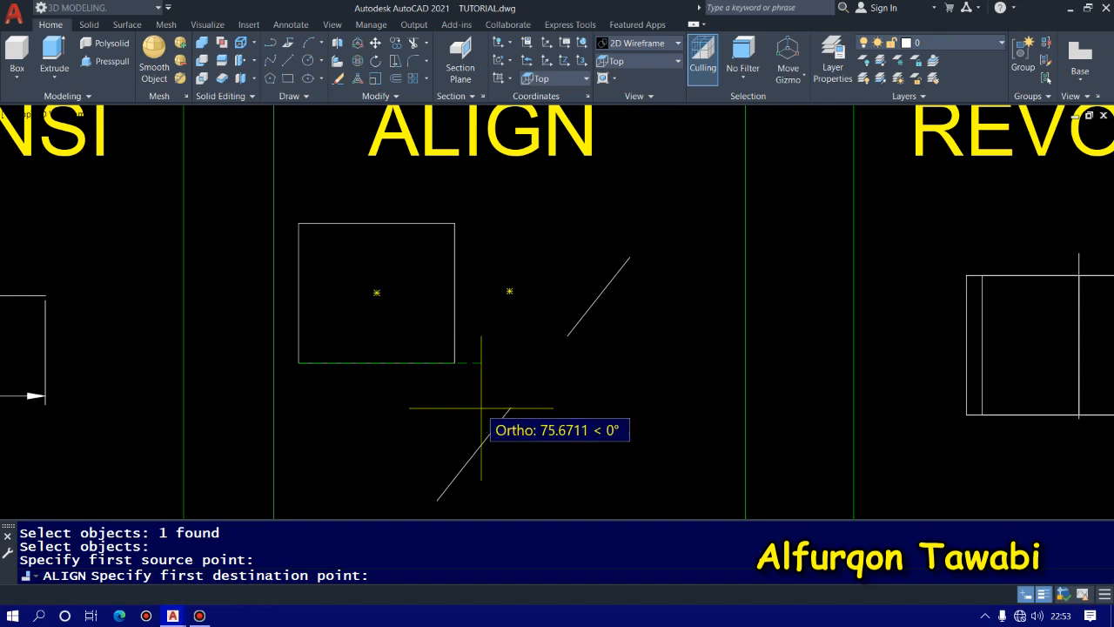
left_click(510, 406)
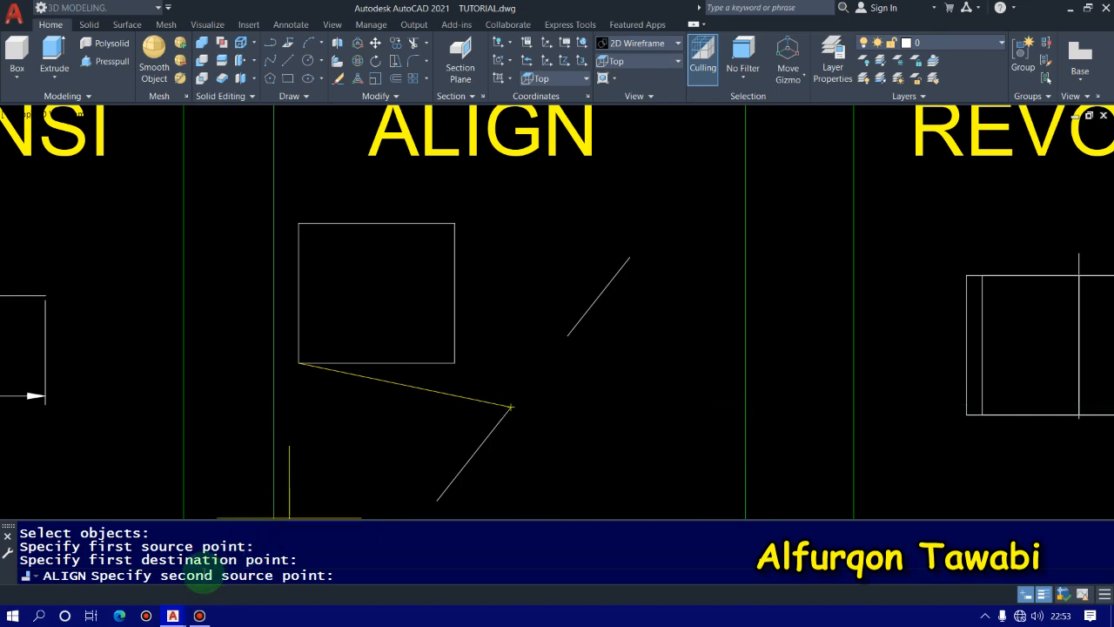
left_click(454, 362)
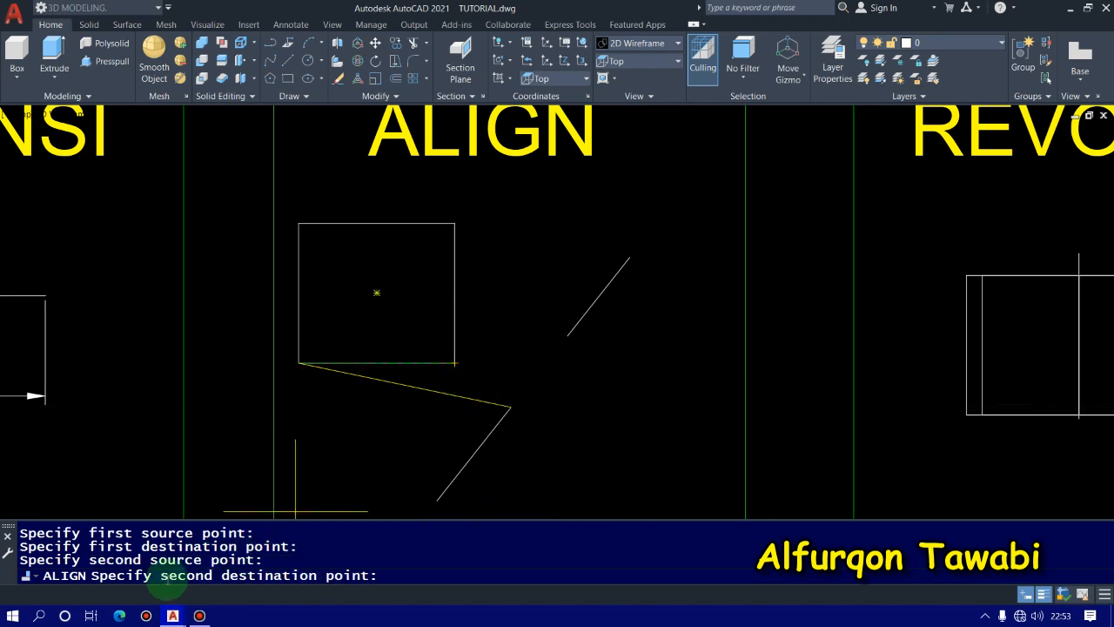
left_click(568, 335)
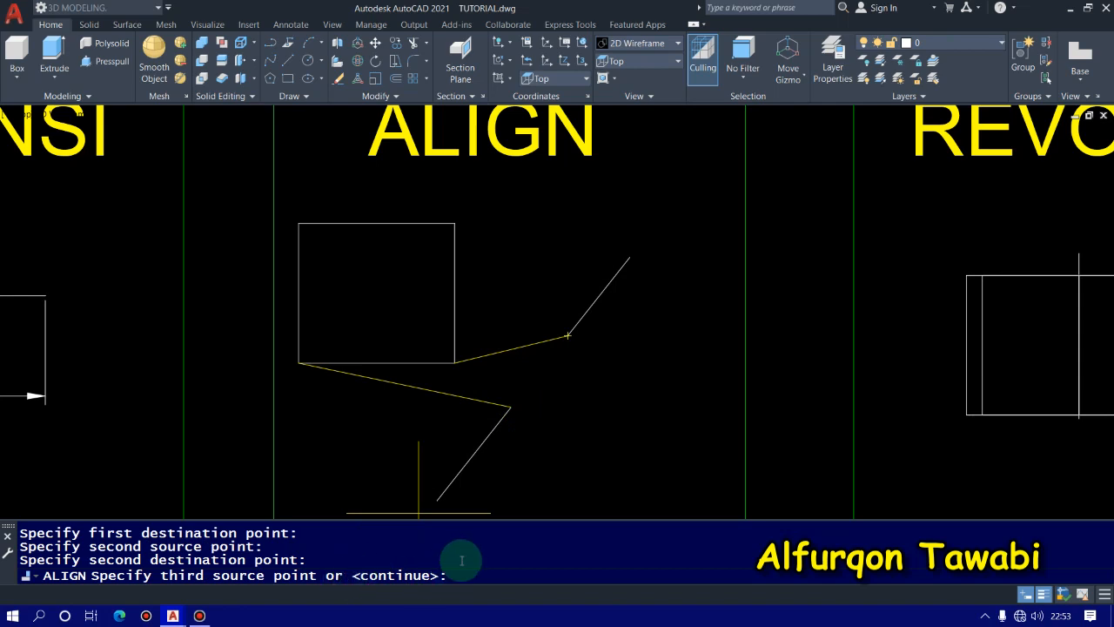
right_click(591, 414)
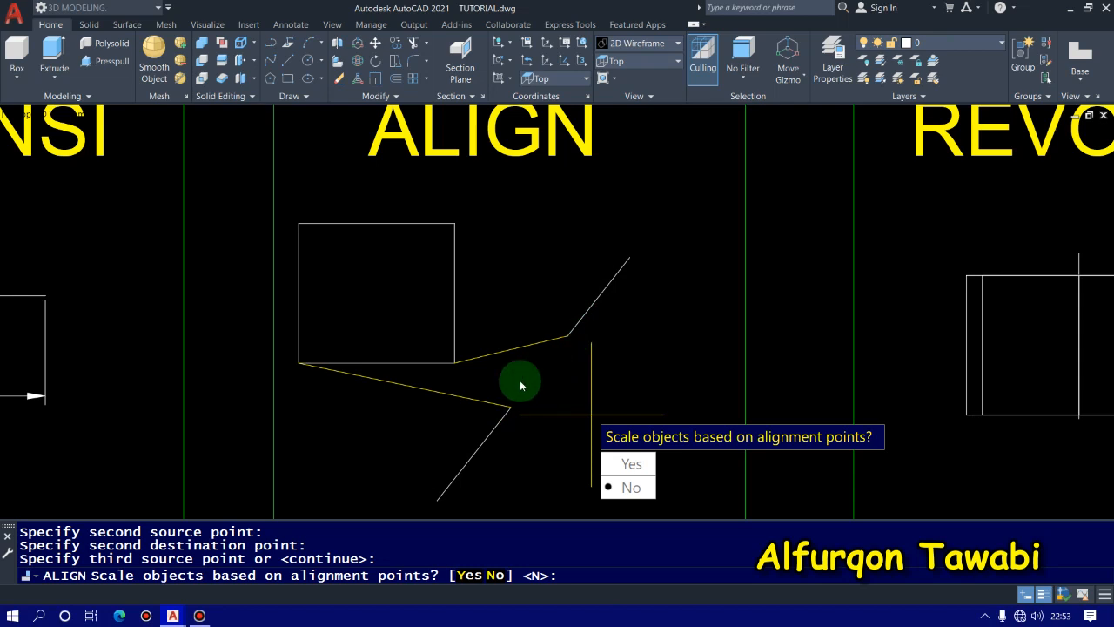
left_click(630, 463)
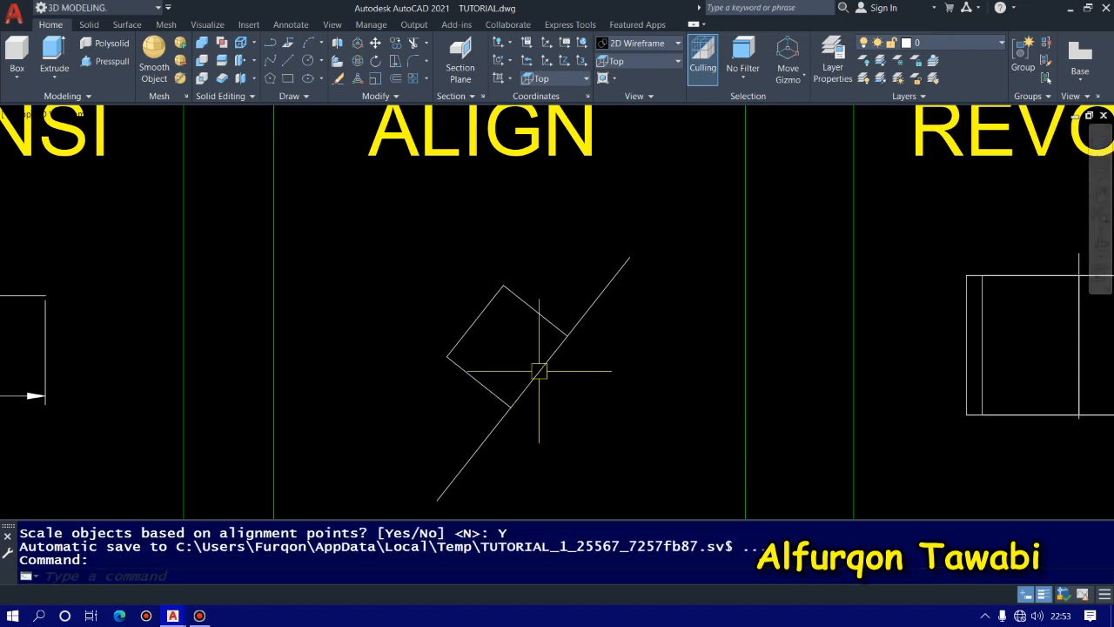
Highlight the two slanted lines to check how the aligned square fits between them, and clear the selection.
left_click(577, 321)
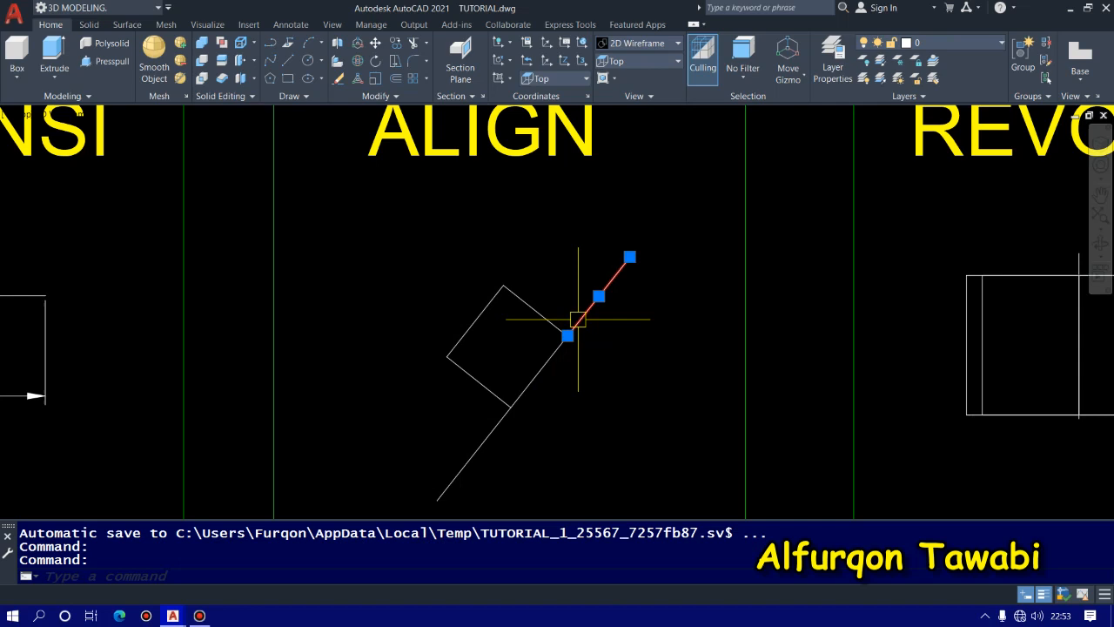
left_click(500, 437)
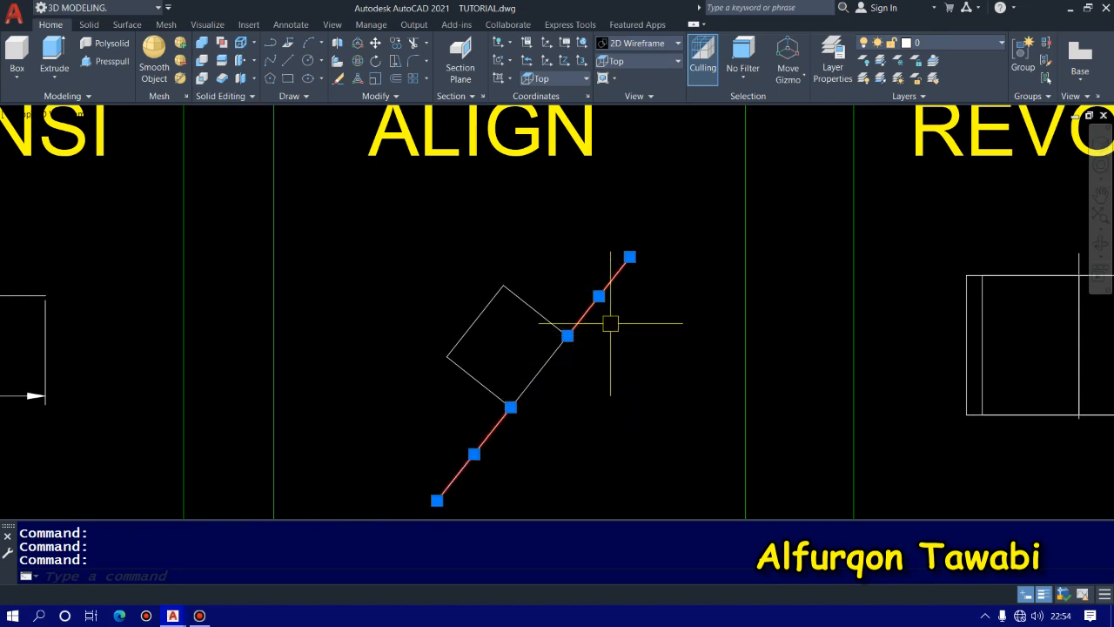
key("Escape")
Isolate the green SLICE square and its label from the rest of the drawing.
scroll(610, 323, "down", 5)
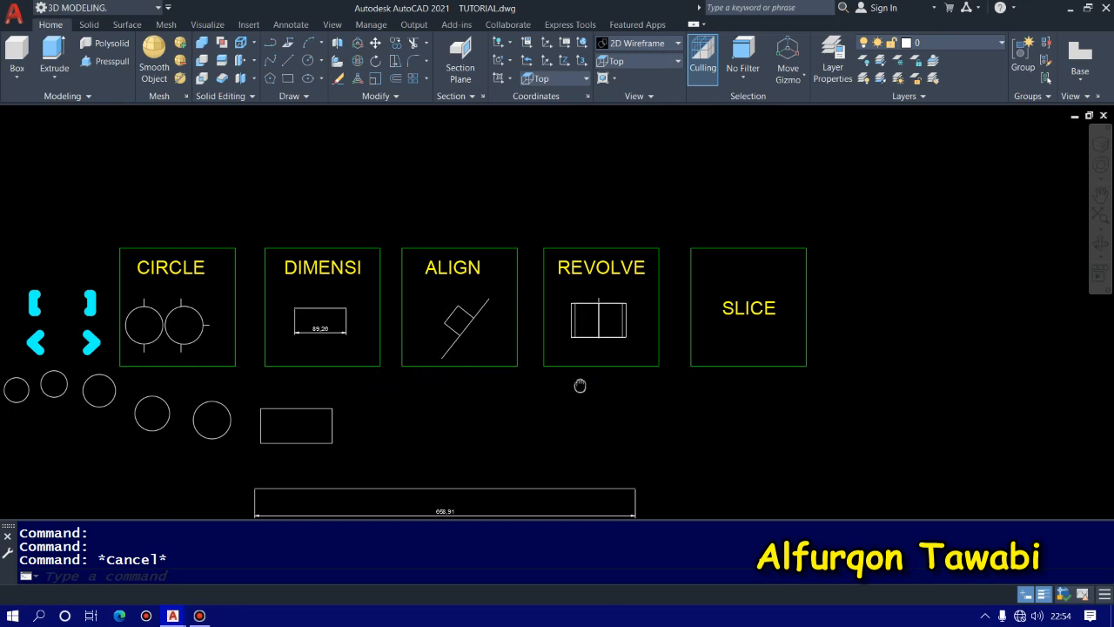
mouse_move(580, 386)
middle_mouse_down()
mouse_move(393, 356)
mouse_move(369, 366)
middle_mouse_up()
scroll(561, 331, "up", 4)
mouse_move(557, 308)
middle_mouse_down()
mouse_move(490, 348)
mouse_move(430, 430)
mouse_move(592, 345)
middle_mouse_up()
scroll(432, 419, "down", 2)
scroll(591, 340, "down", 4)
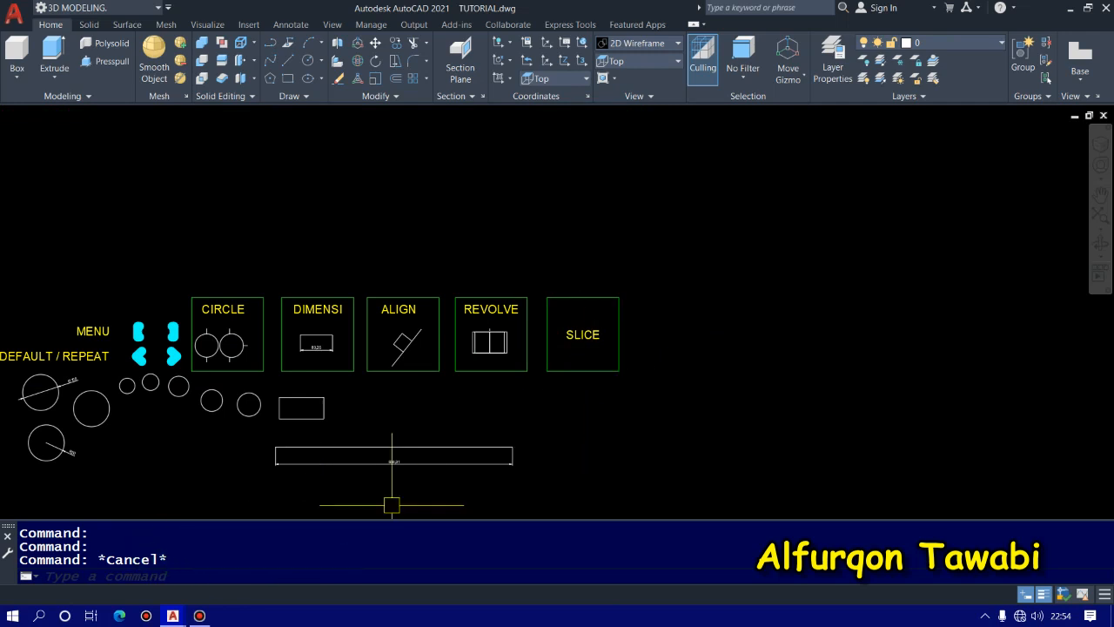
scroll(560, 404, "up", 4)
mouse_move(565, 398)
middle_mouse_down()
mouse_move(591, 375)
mouse_move(450, 391)
mouse_move(392, 422)
middle_mouse_up()
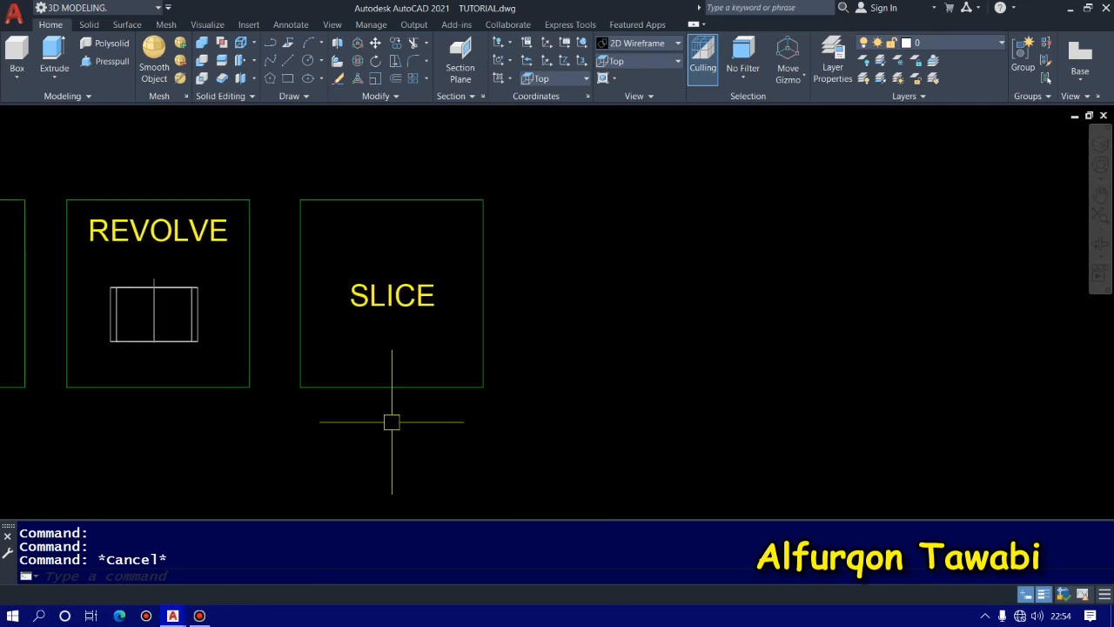
left_click(496, 433)
left_click(499, 429)
left_click(499, 430)
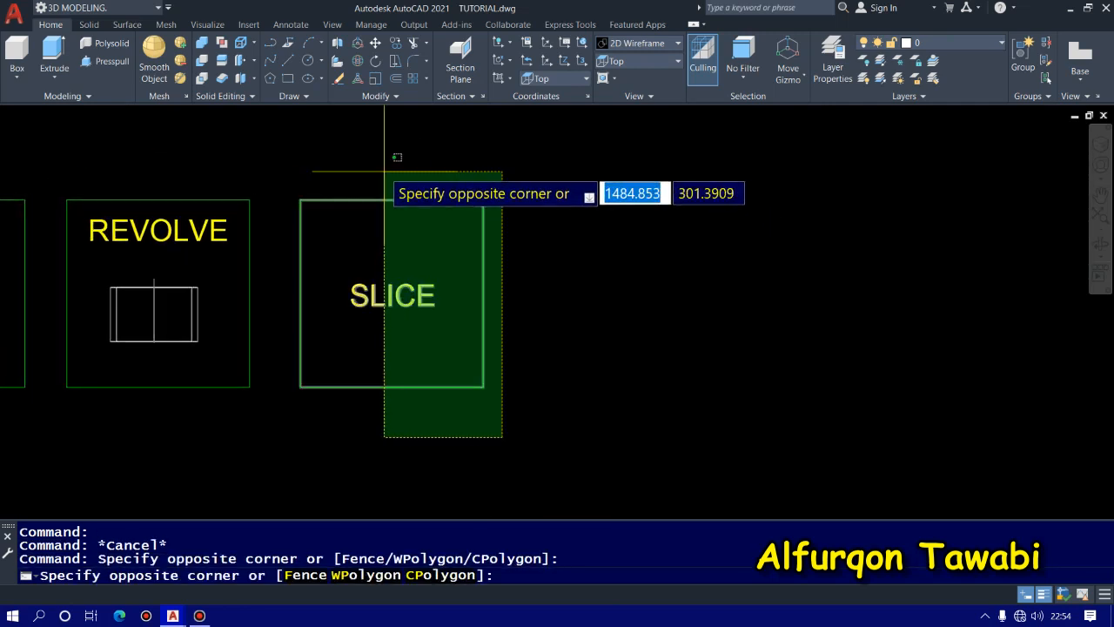
left_click(391, 161)
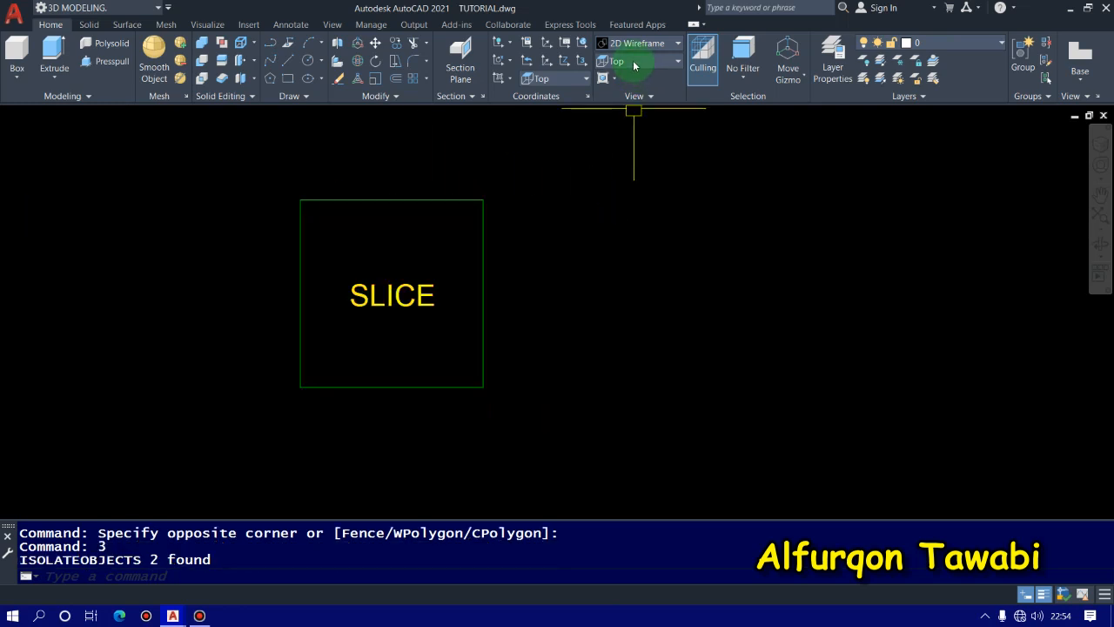
Set the view to SE Isometric and extrude the green SLICE square downward into a solid box.
left_click(640, 61)
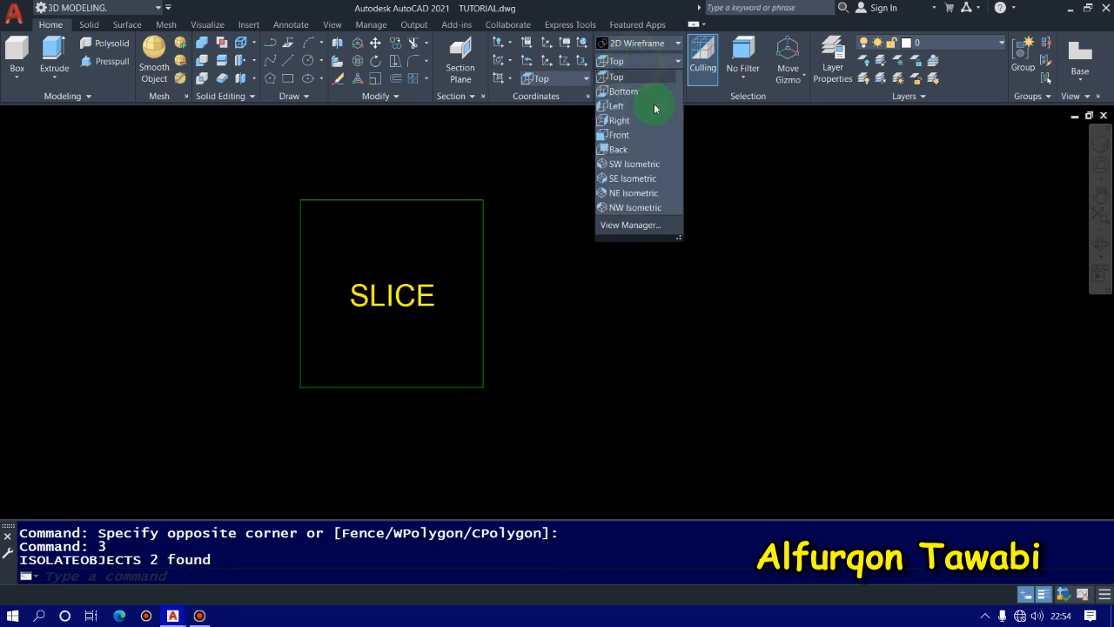
left_click(641, 173)
scroll(525, 240, "down", 2)
left_click(690, 329)
left_click(676, 259)
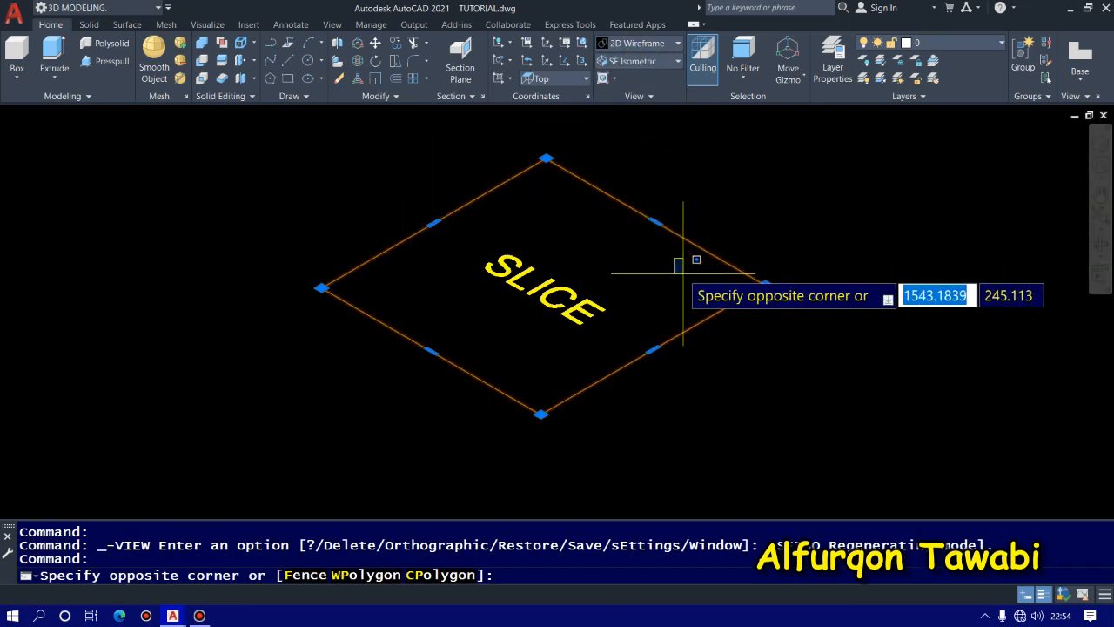
left_click(684, 274)
type("ext")
key("Return")
left_click(746, 269)
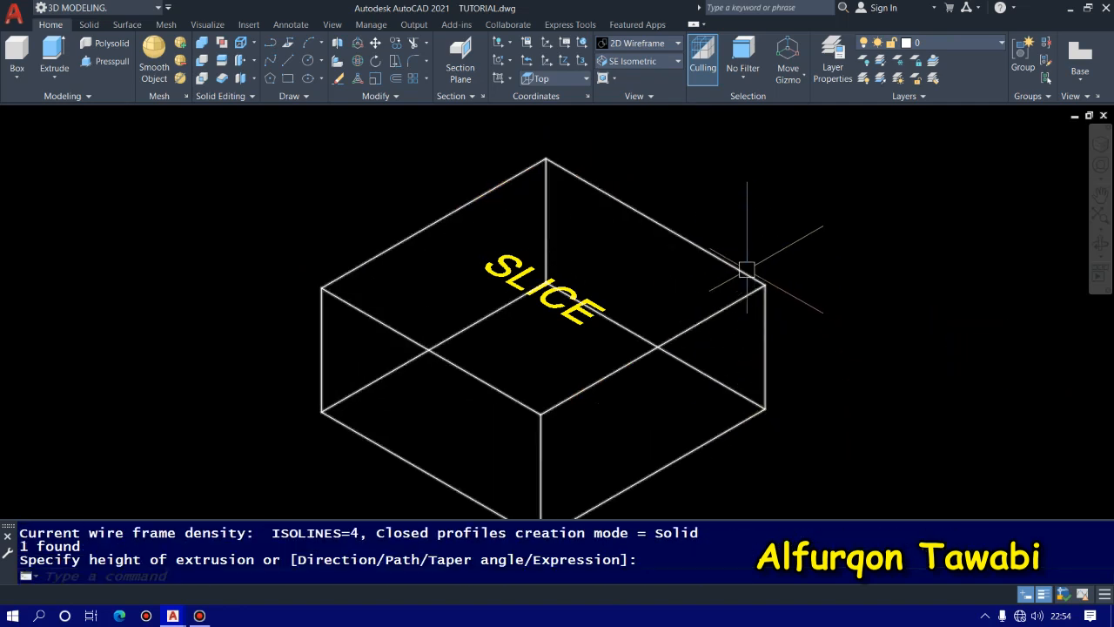
scroll(629, 223, "down", 2)
key("Escape")
Shade the extruded SLICE box with the Conceptual visual style.
left_click(655, 51)
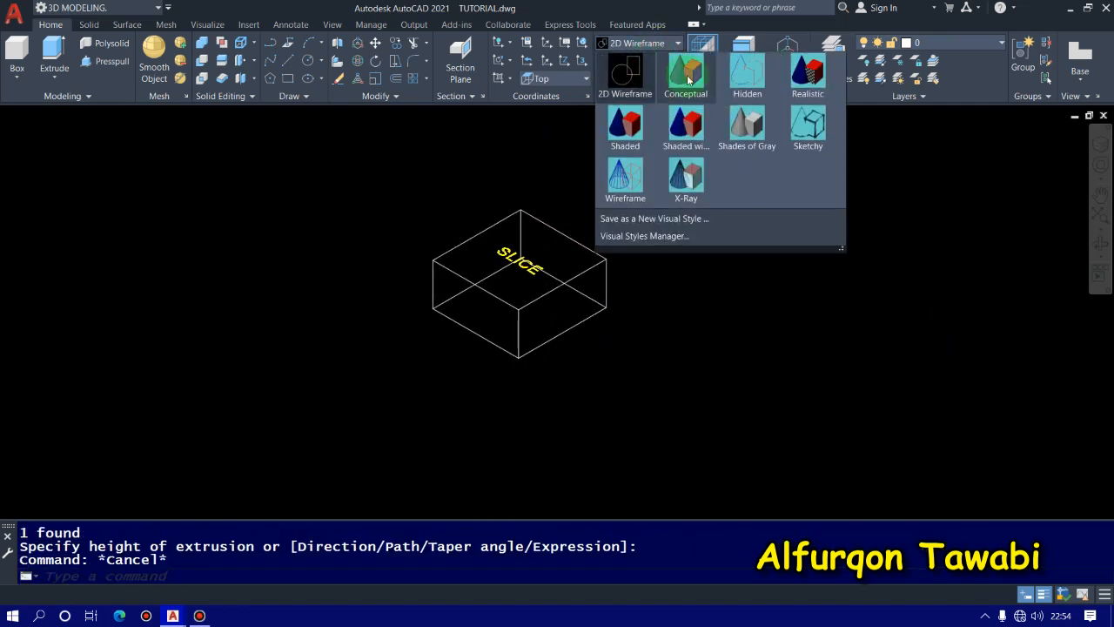
left_click(688, 72)
scroll(636, 262, "up", 3)
middle_click_drag(636, 262, 631, 303)
Start SLICE on the box, examine the bracketed slicing plane options and the default value in the prompt, and leave without slicing.
type("S")
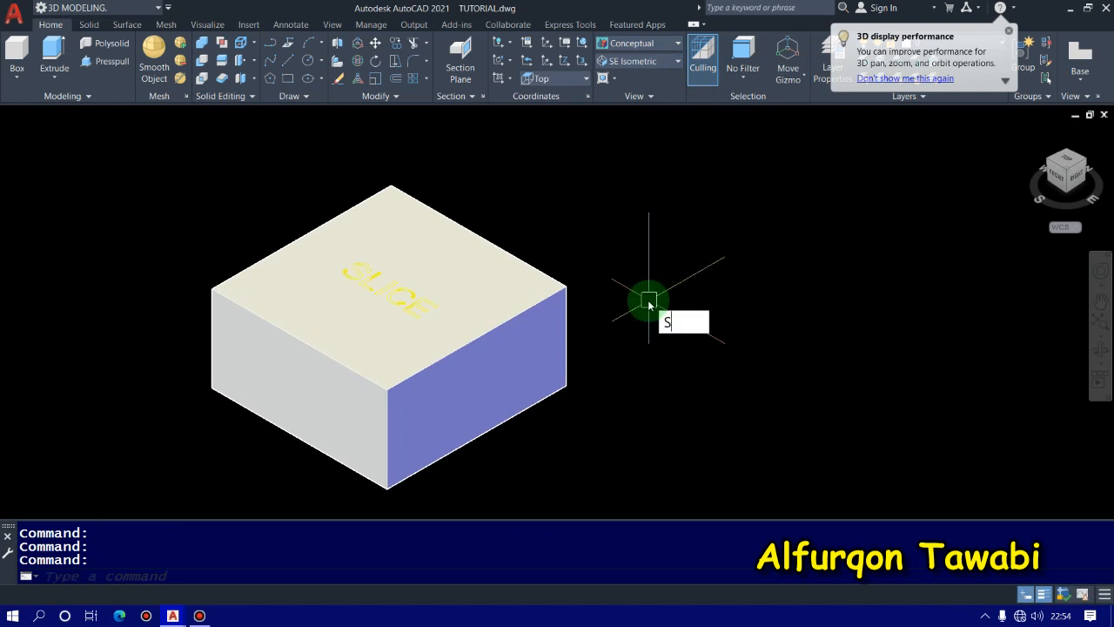
type("LI")
key("Return")
left_click(530, 257)
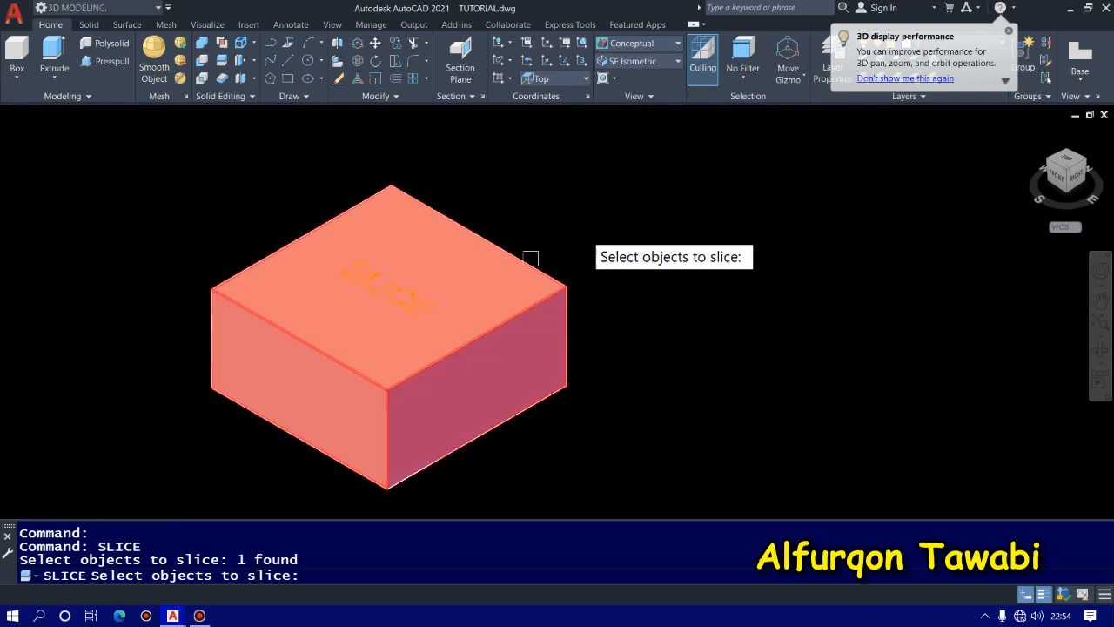
key("Return")
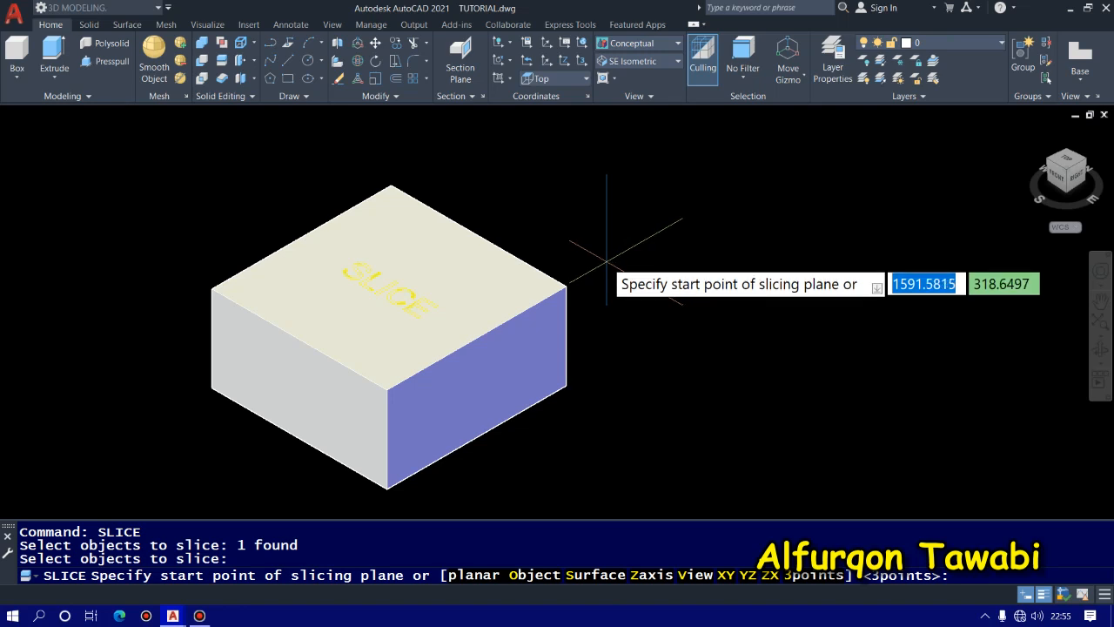
middle_click_drag(626, 273, 559, 242)
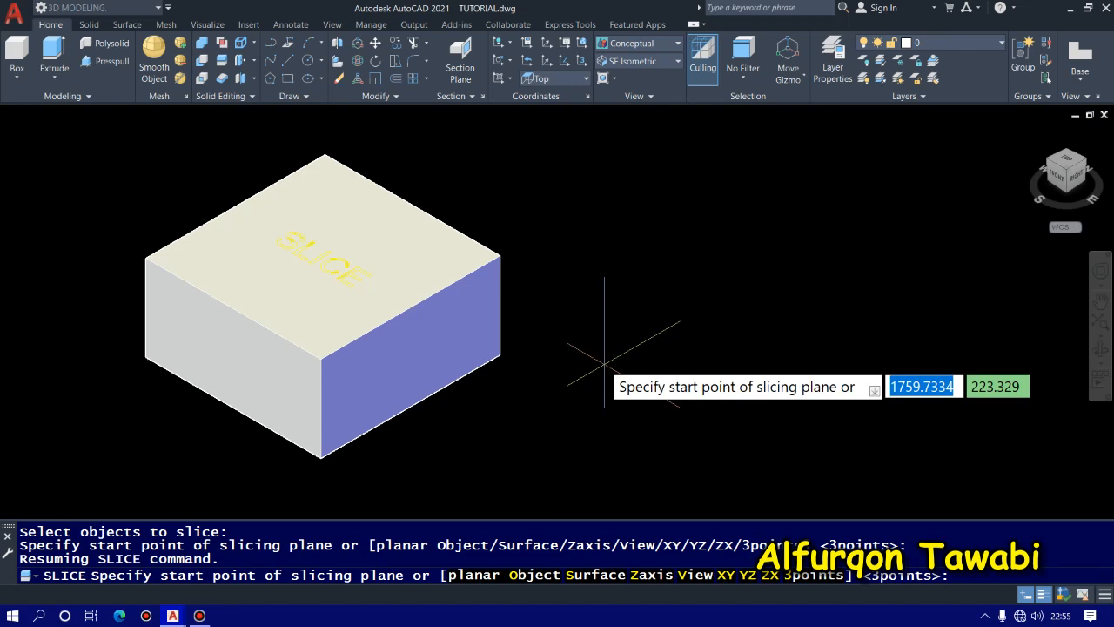
key("Escape")
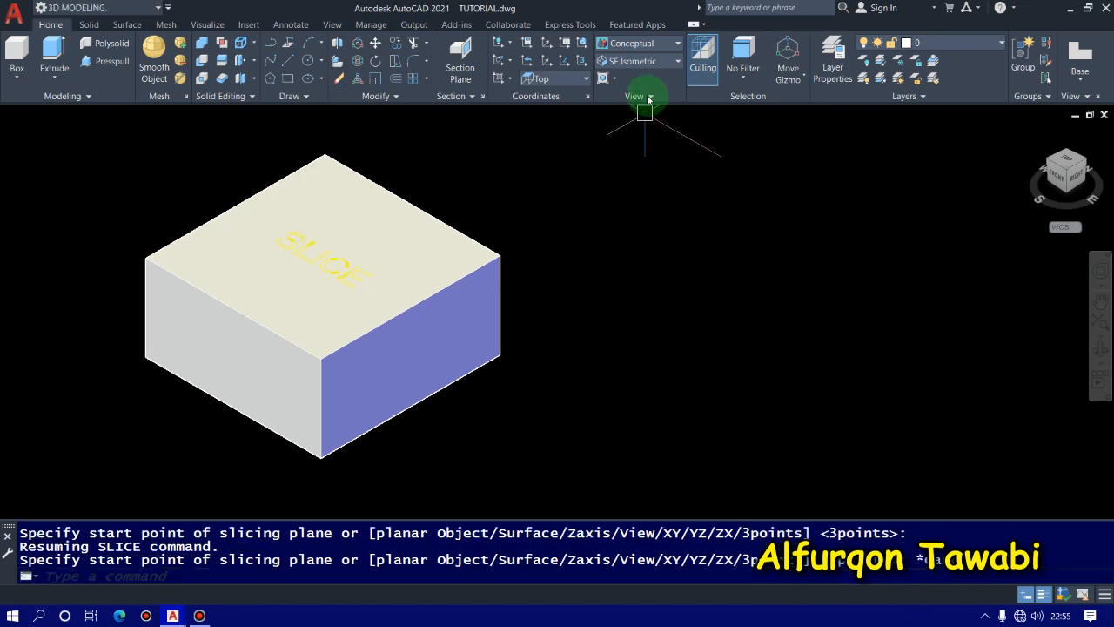
Return to the Top view and end the object isolation so that the entire drawing is displayed.
left_click(640, 61)
left_click(626, 84)
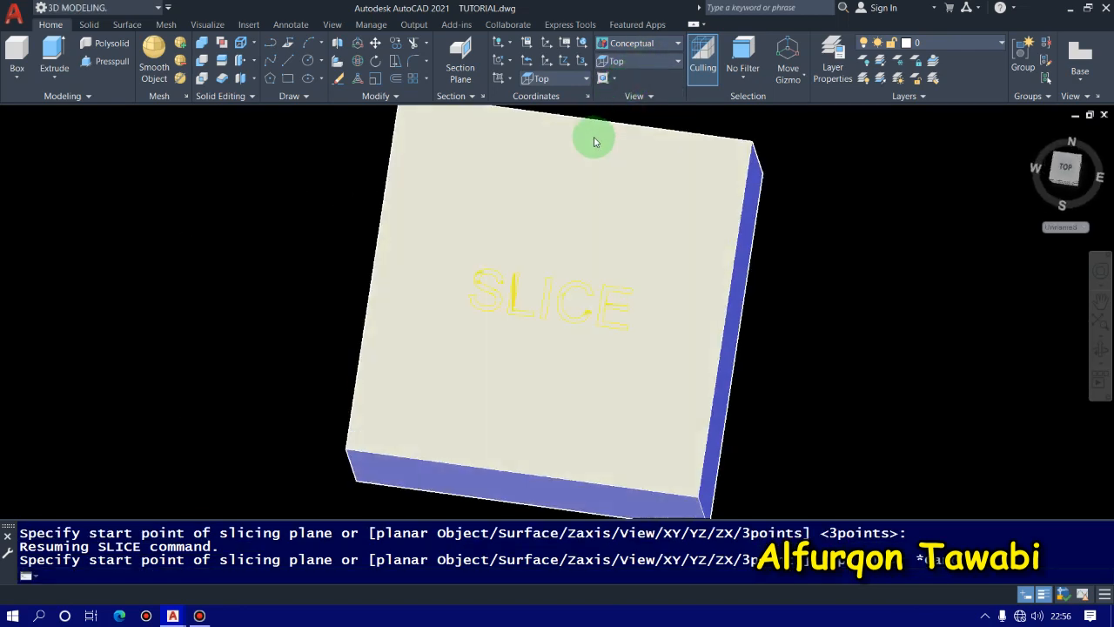
scroll(331, 253, "down", 4)
type("5")
key("Return")
scroll(312, 276, "down", 6)
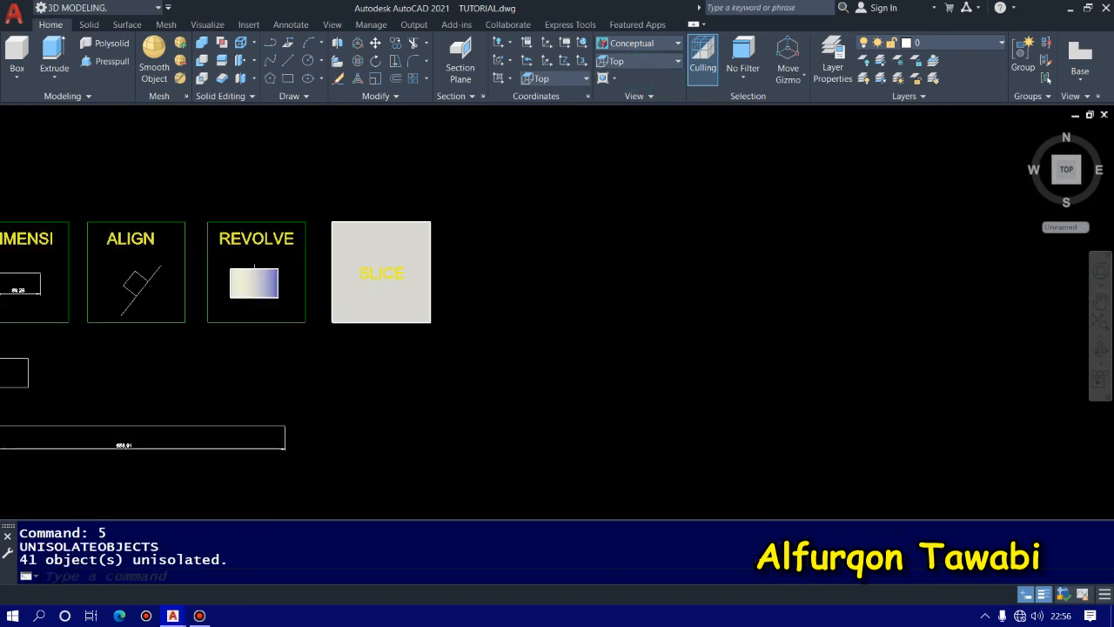
middle_click_drag(155, 305, 500, 321)
scroll(499, 321, "up", 3)
mouse_move(581, 313)
middle_mouse_down()
mouse_move(554, 314)
mouse_move(601, 348)
mouse_move(656, 350)
middle_mouse_up()
scroll(772, 339, "up", 2)
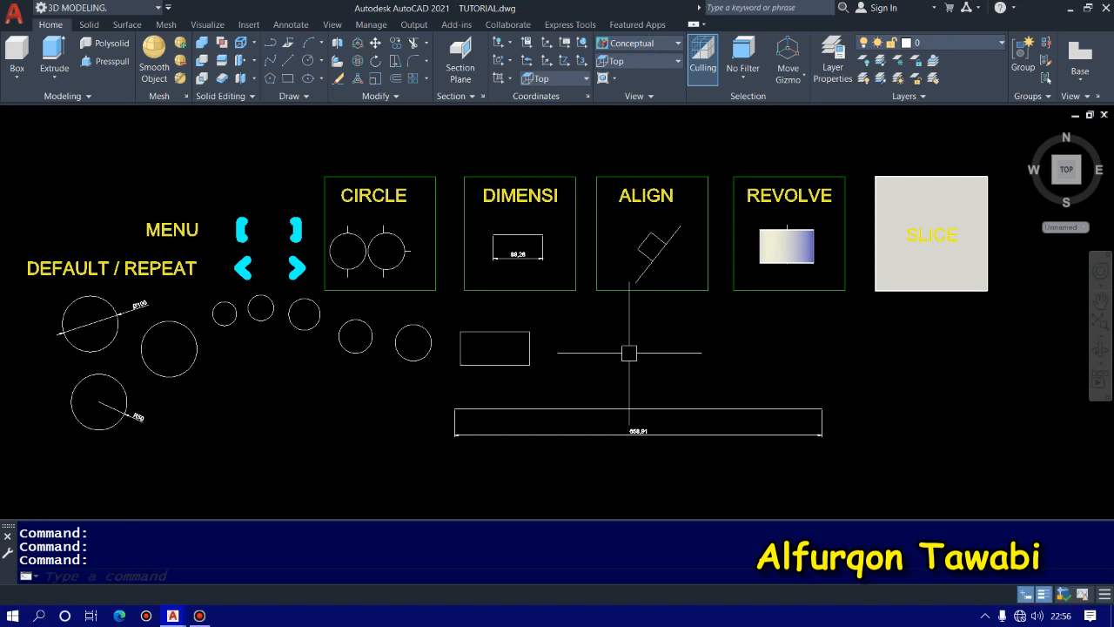
Run the CIRCLE command without drawing, examine its center point prompt and bracketed options, and restart it for another look.
type("c")
key("Return")
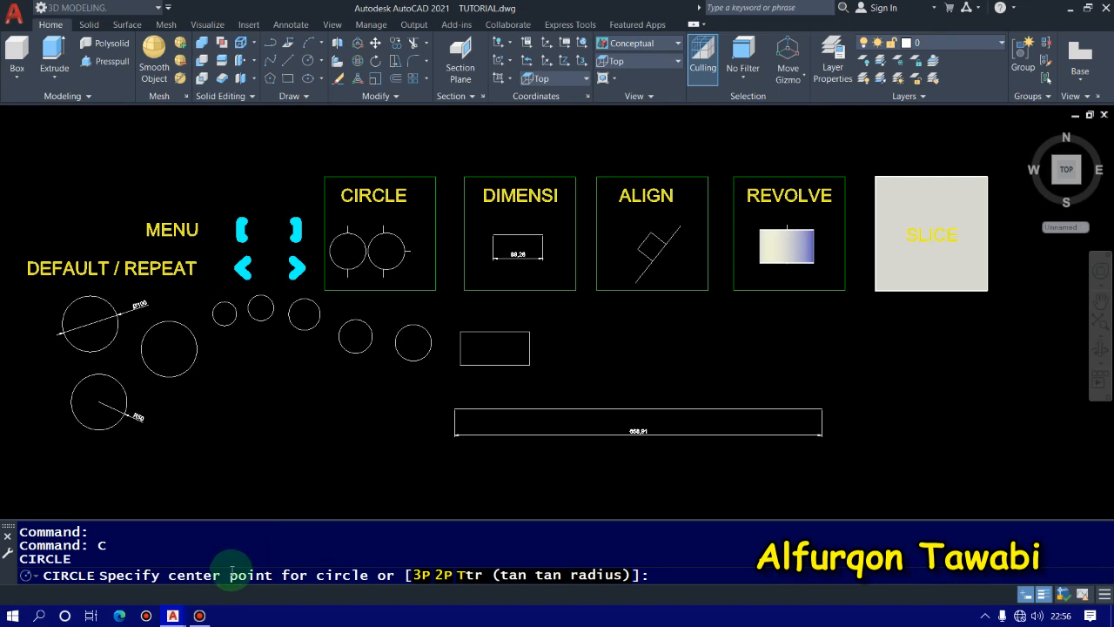
key("Escape")
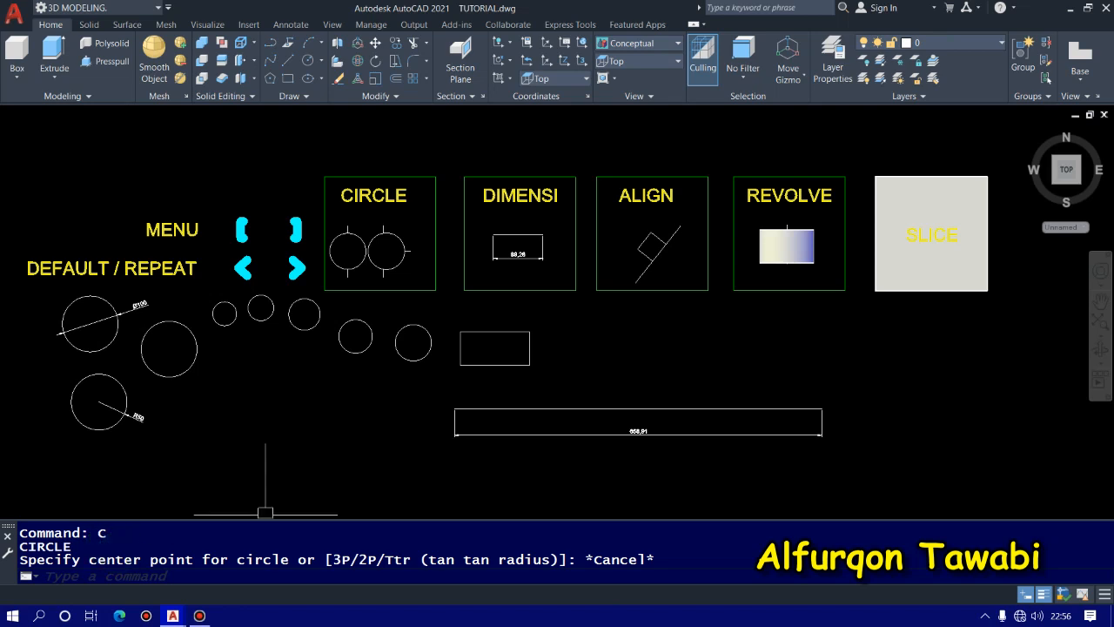
key("Escape")
key("Escape")
key("Escape")
type("c")
key("Return")
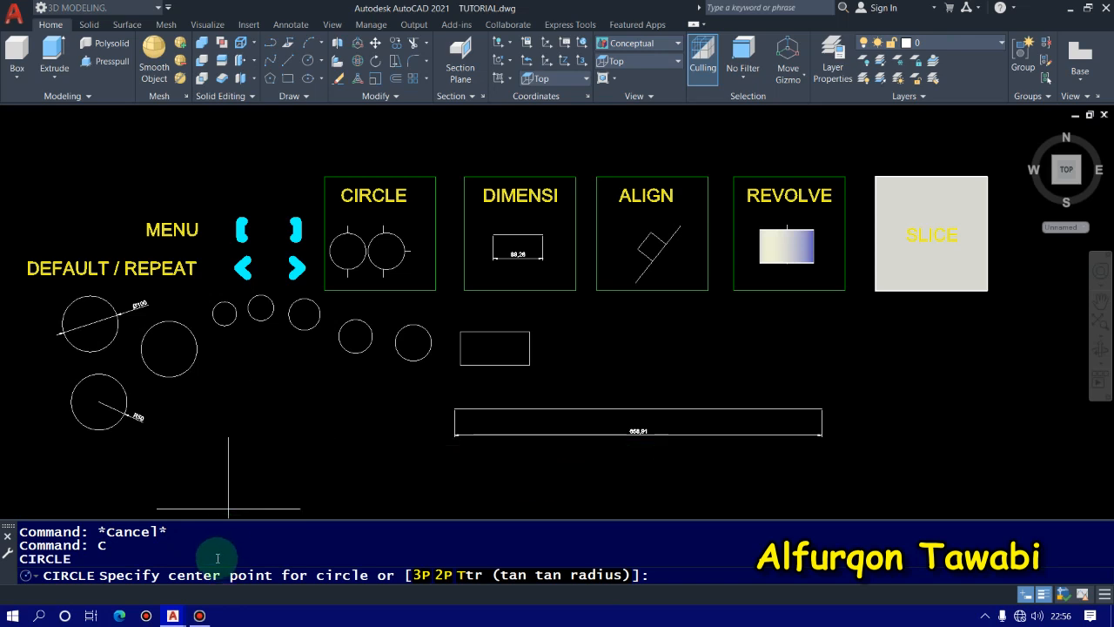